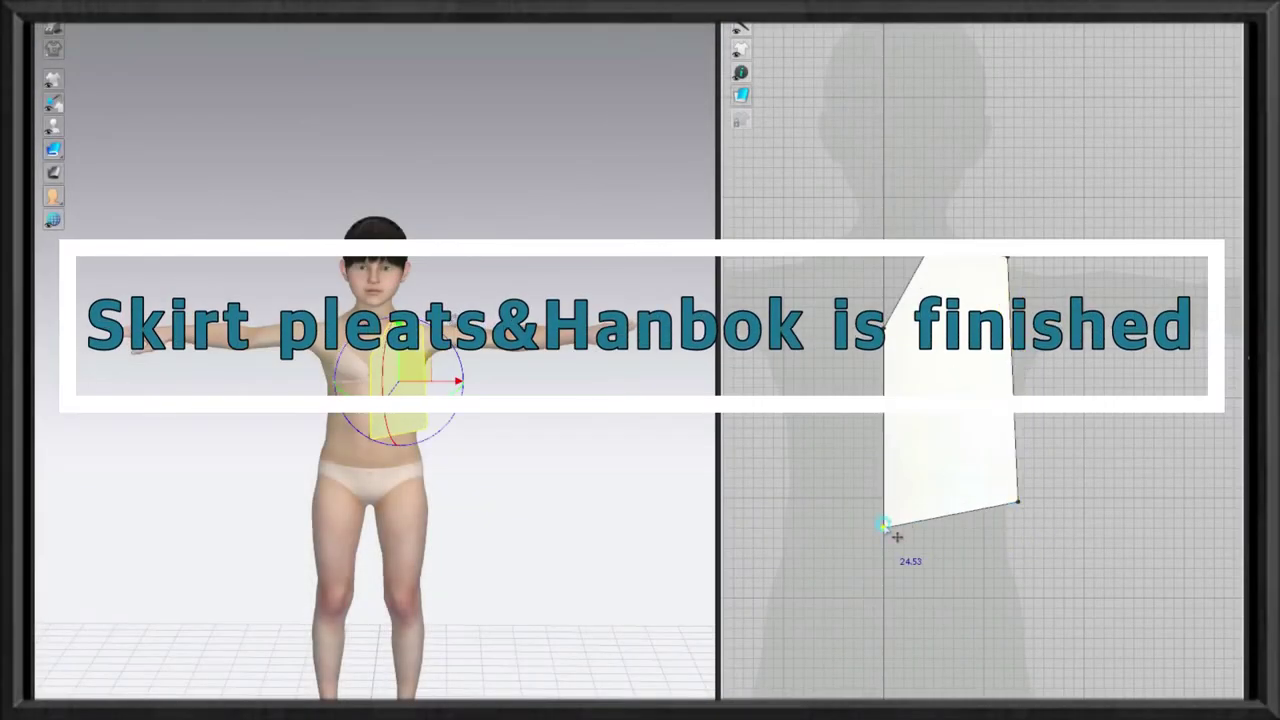
Raise the front piece's bottom edge, slope the shoulder outward, and add a right-edge point.
drag(1017, 492, 1016, 457)
drag(883, 500, 883, 457)
drag(1008, 257, 1023, 268)
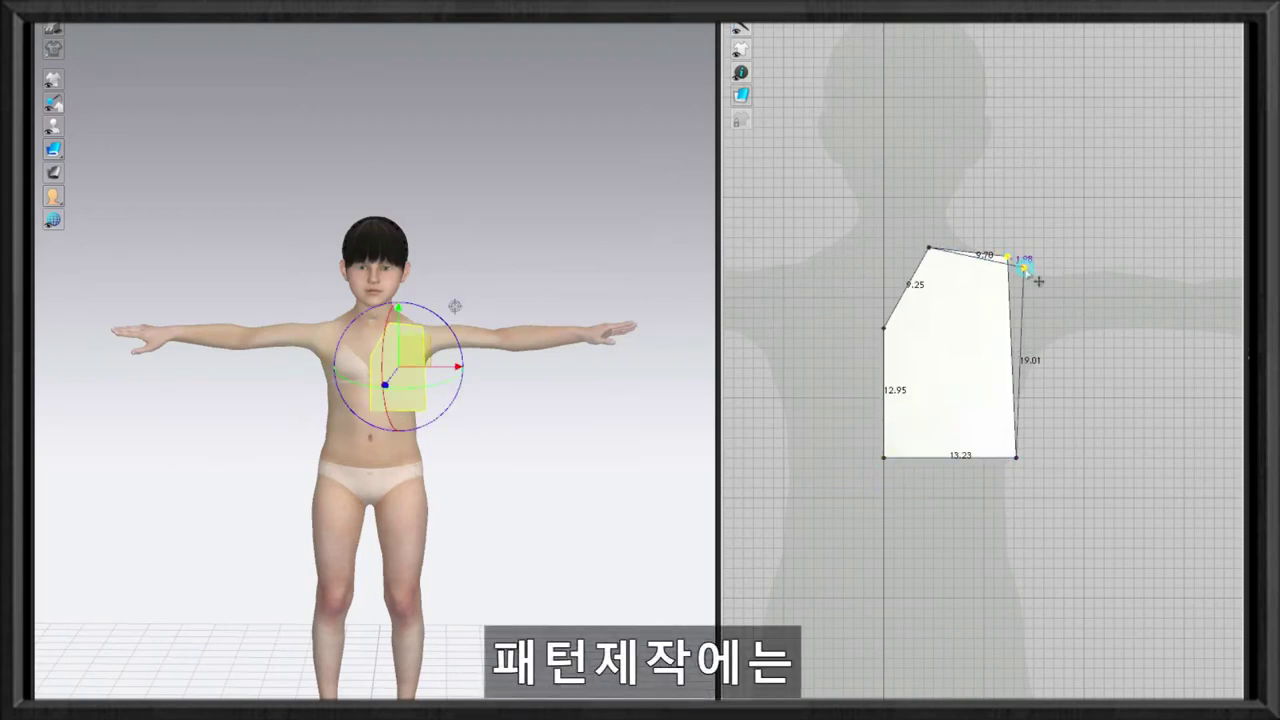
click(1019, 375)
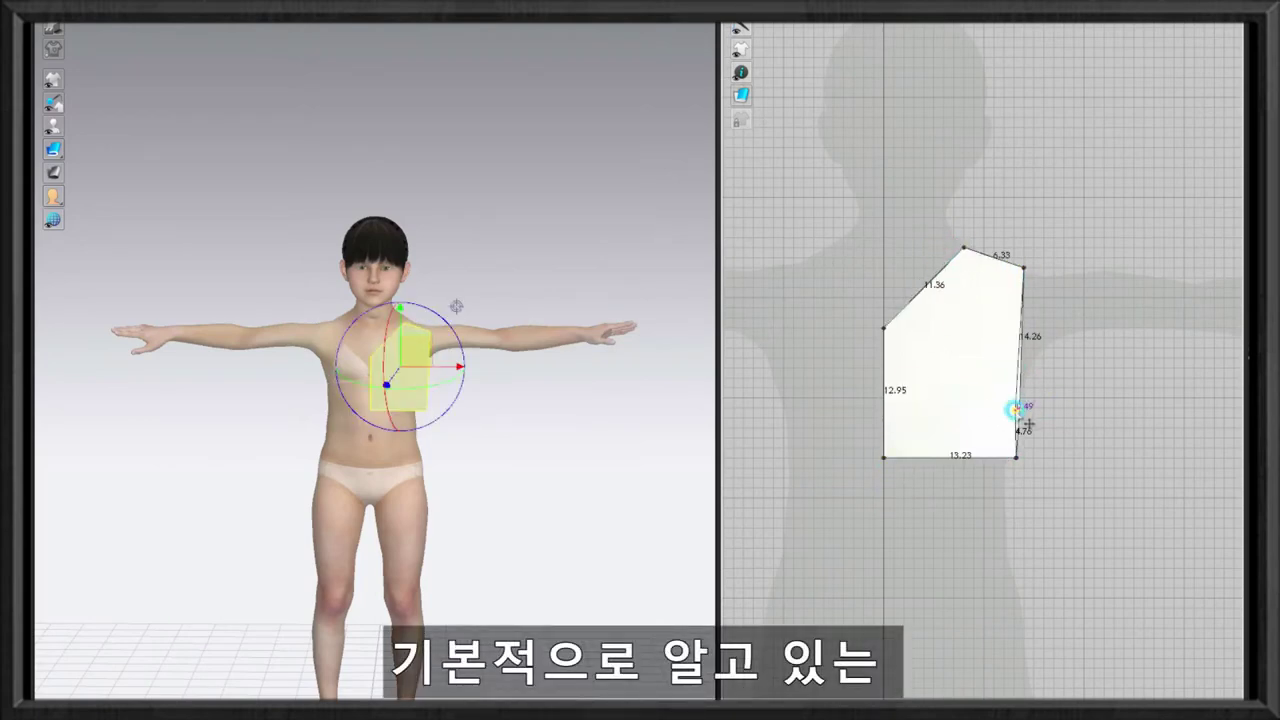
click(1020, 277)
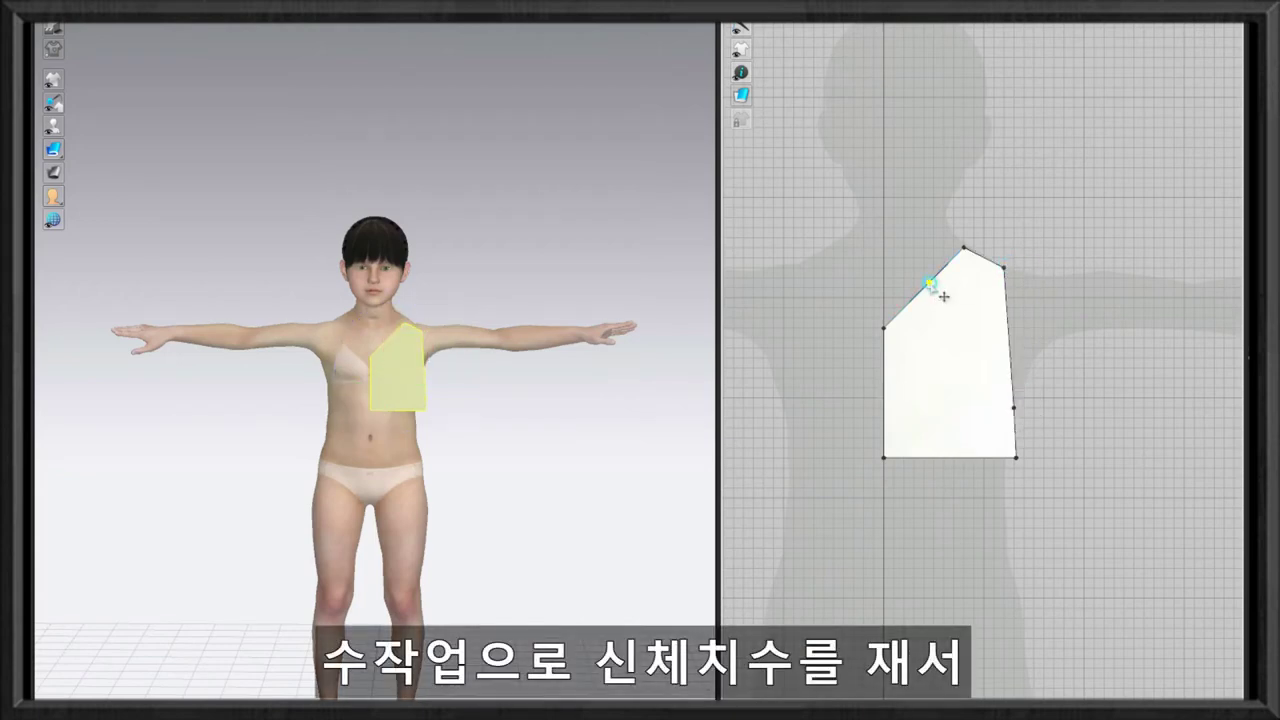
Curve the upper-left neckline edge and pull the right-edge point inward to form the armhole curve.
right_click(938, 293)
click(990, 420)
drag(1002, 360, 988, 354)
right_click(988, 354)
click(752, 371)
right_click(983, 356)
click(1030, 347)
click(1007, 398)
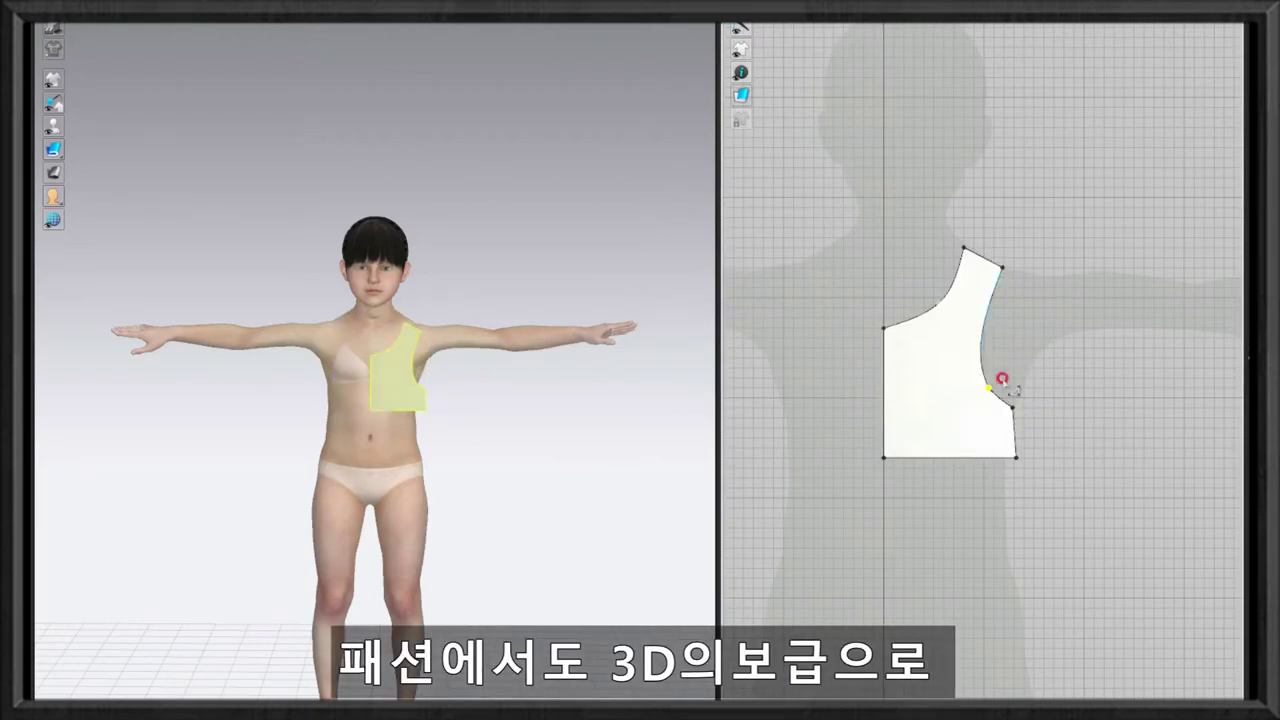
Inspect the bodice piece's lower edge point and pattern options.
scroll(1012, 418, up, 2)
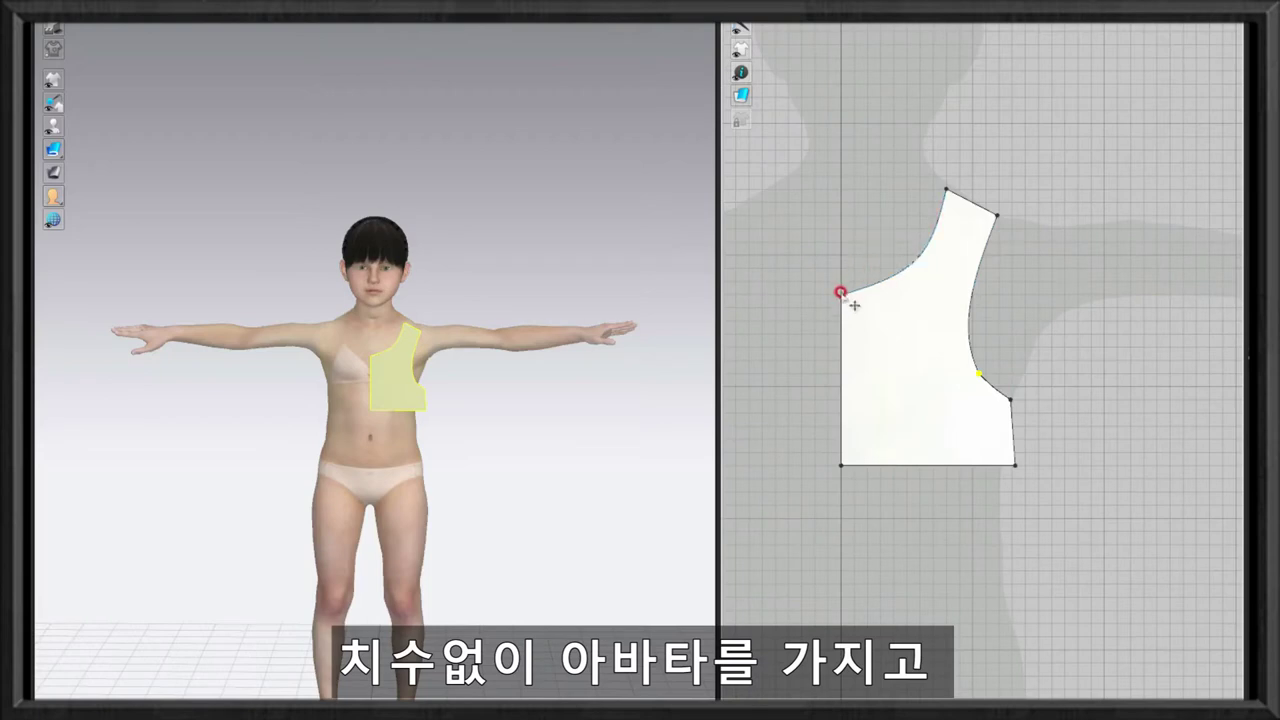
click(980, 371)
right_click(980, 372)
click(978, 372)
right_click(978, 374)
click(980, 491)
scroll(966, 417, down, 3)
scroll(940, 394, up, 3)
scroll(910, 370, down, 4)
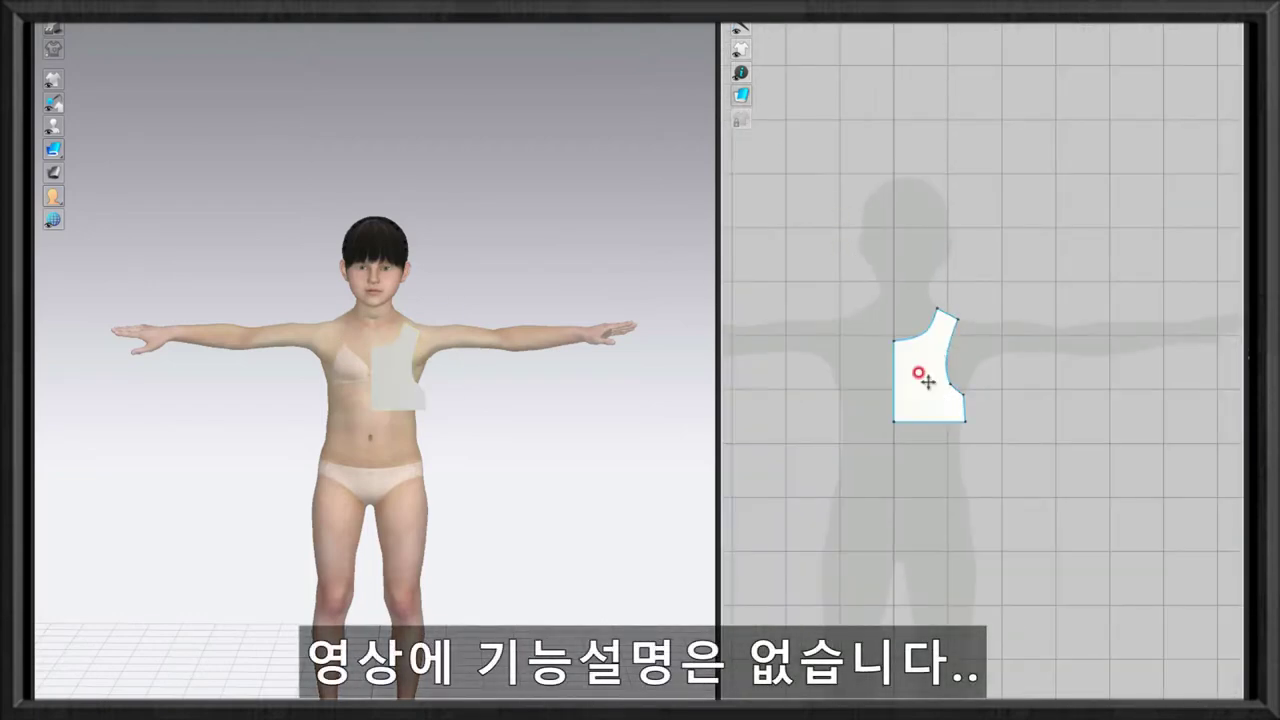
Copy and paste the front piece, flip it horizontally, and place it on the avatar's other side.
key(ctrl+c)
key(ctrl+v)
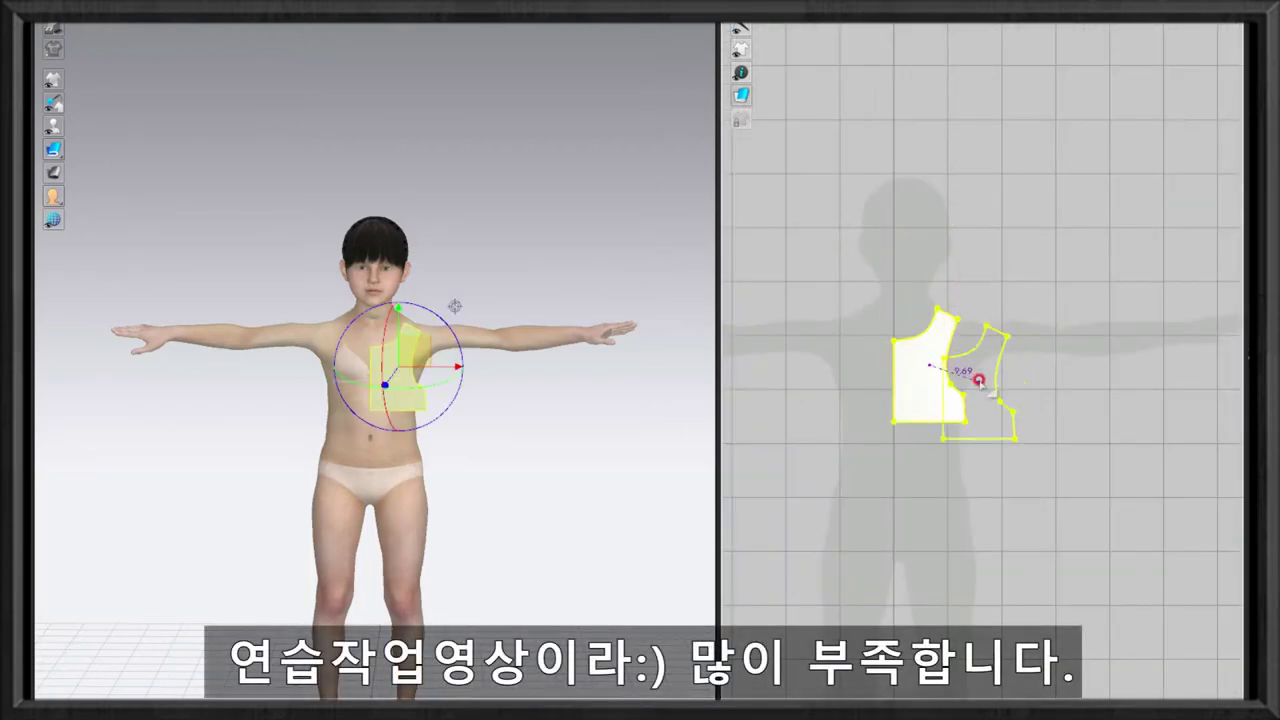
click(1046, 358)
right_click(1027, 385)
click(1034, 389)
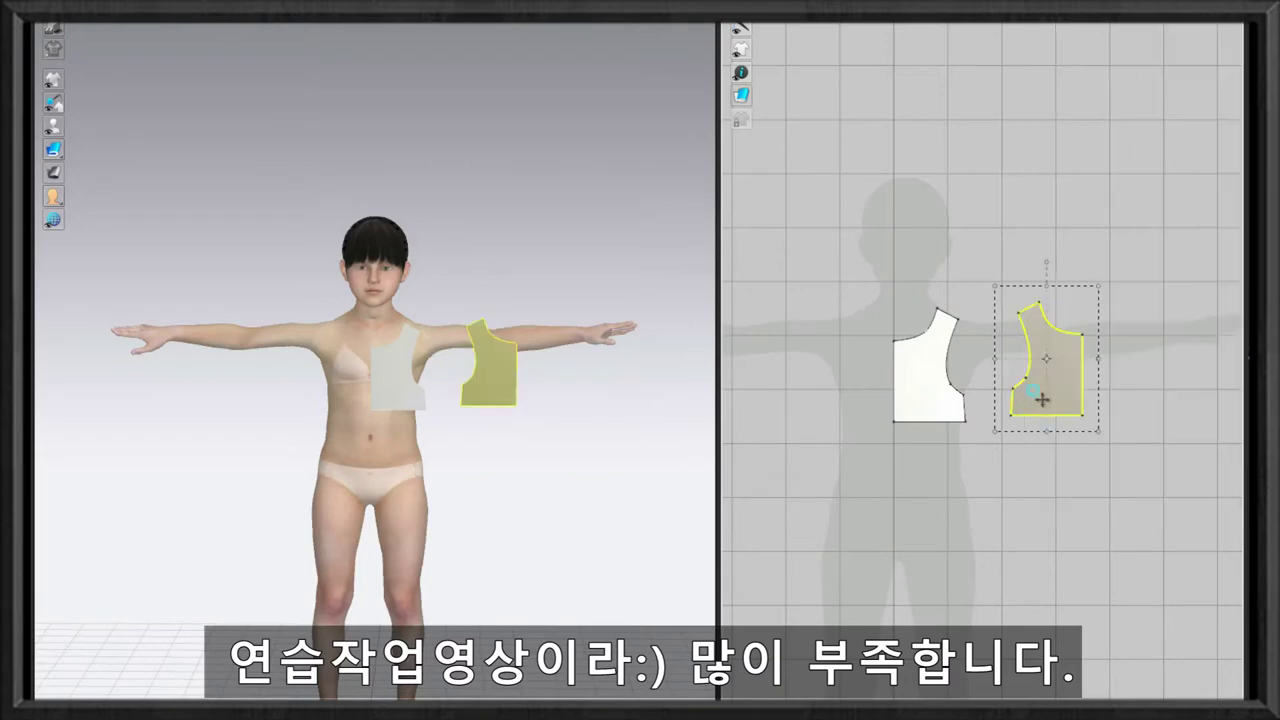
key(4)
key(2)
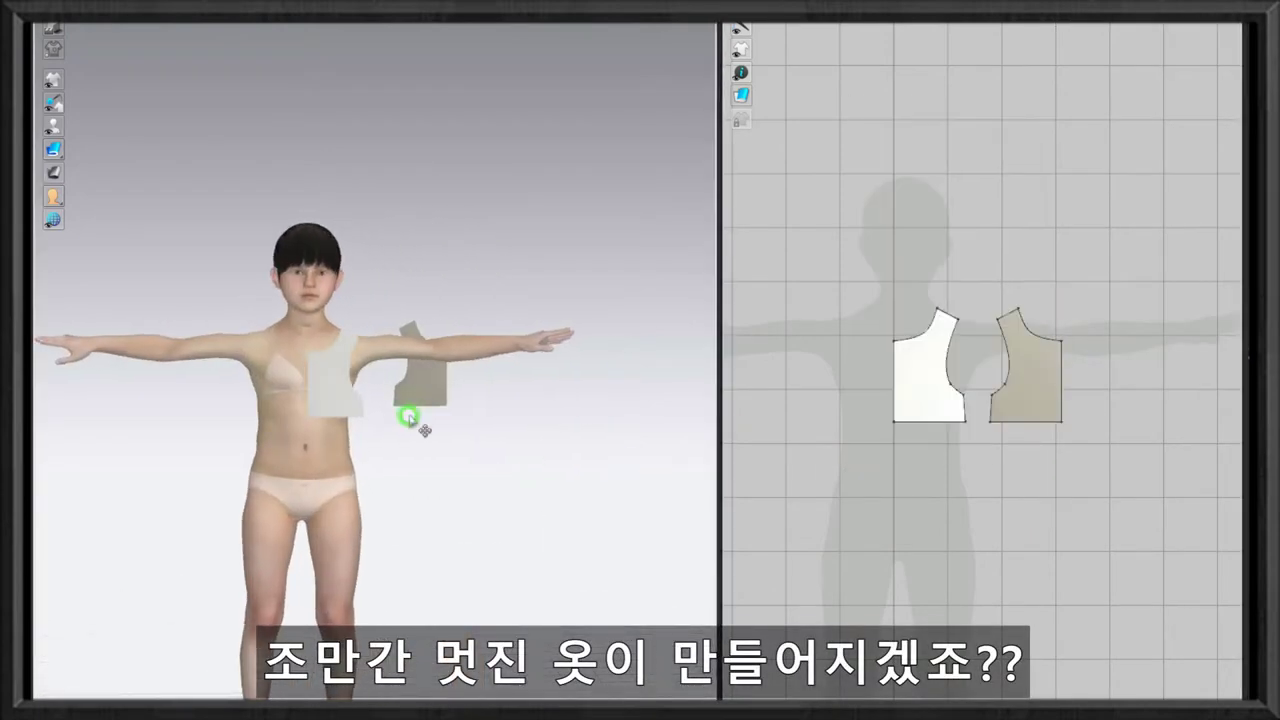
click(382, 382)
right_click(1032, 390)
click(1000, 401)
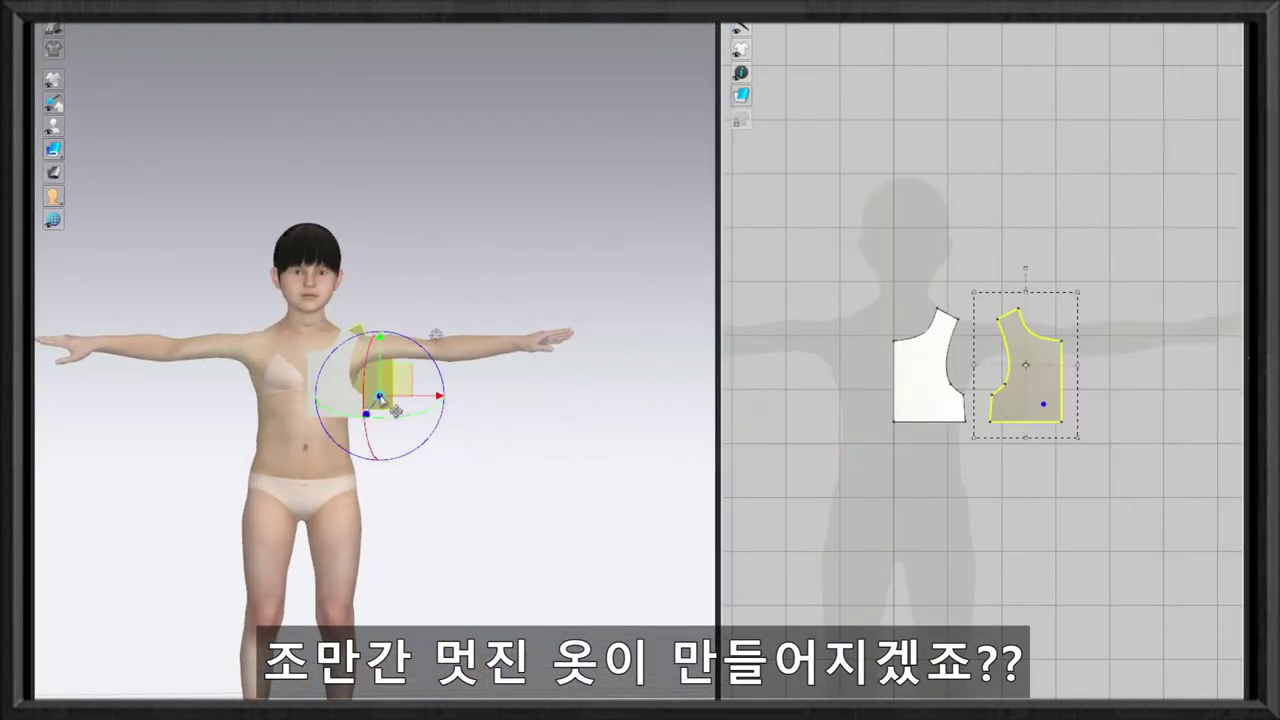
click(908, 391)
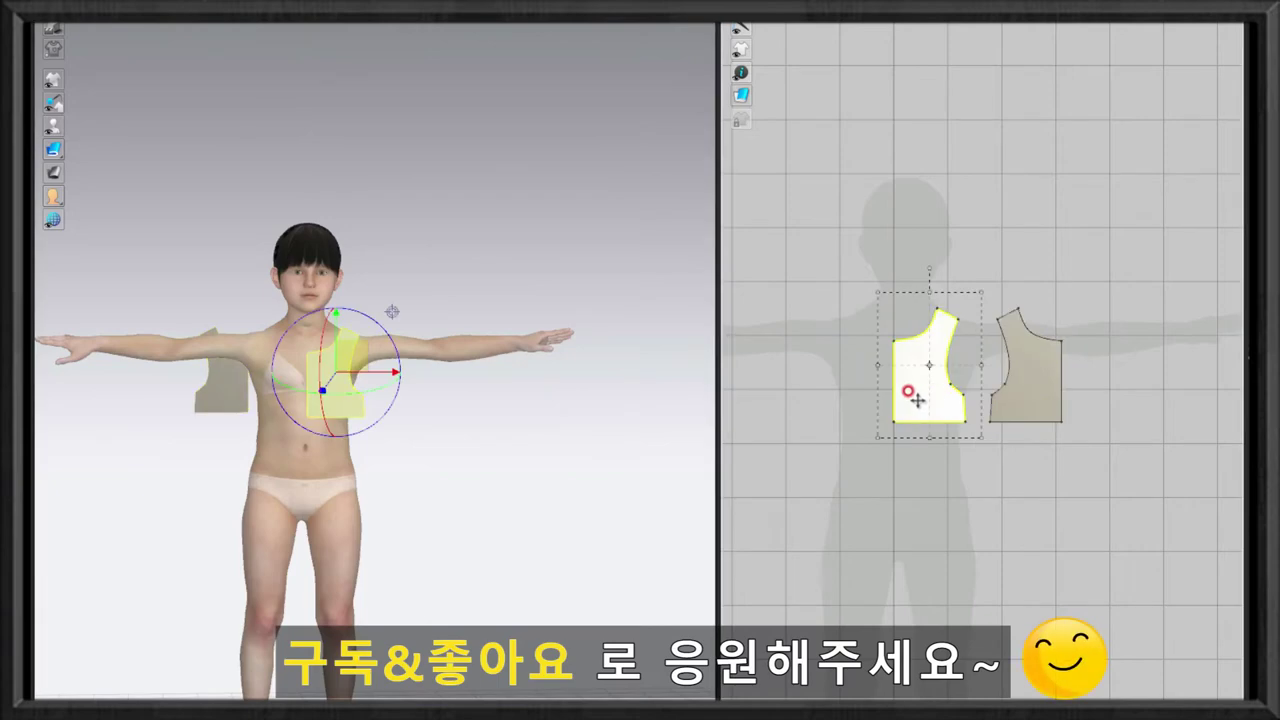
Create a mirrored back piece and make the pieces a pair with Clone as Symmetric Pattern (Outline).
right_click(916, 400)
click(1000, 86)
click(815, 371)
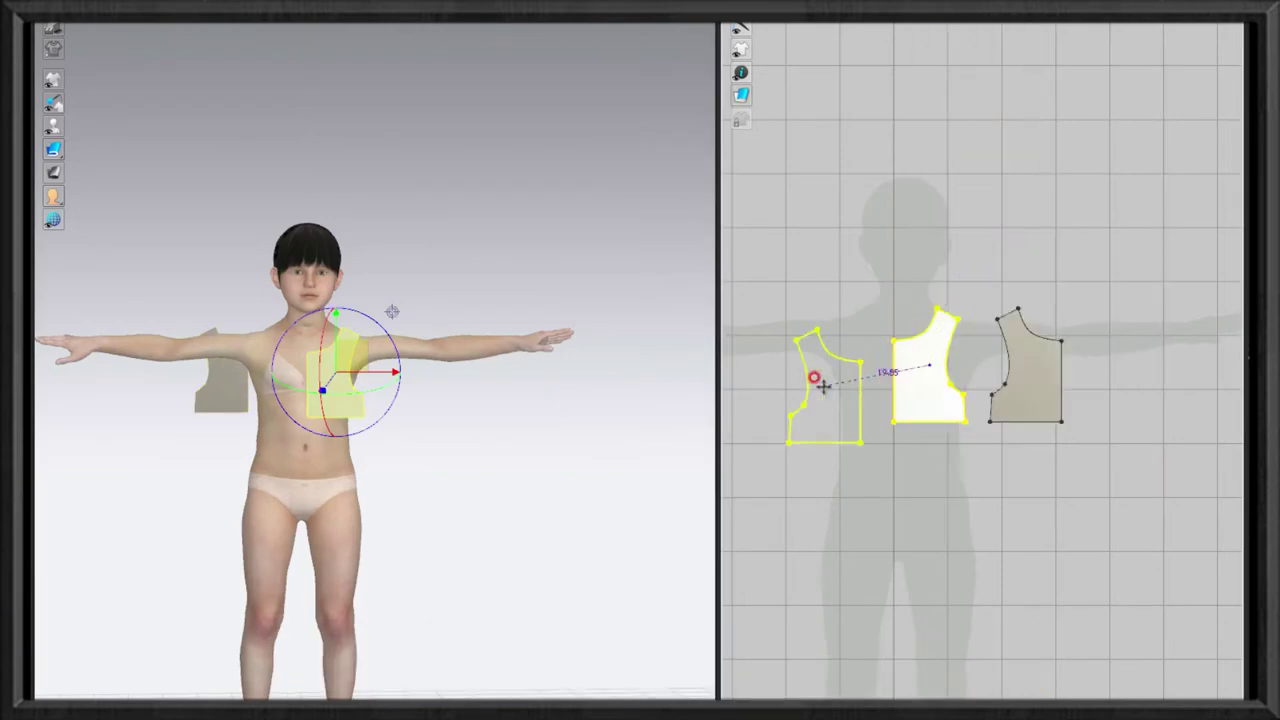
right_click(1032, 363)
click(1140, 86)
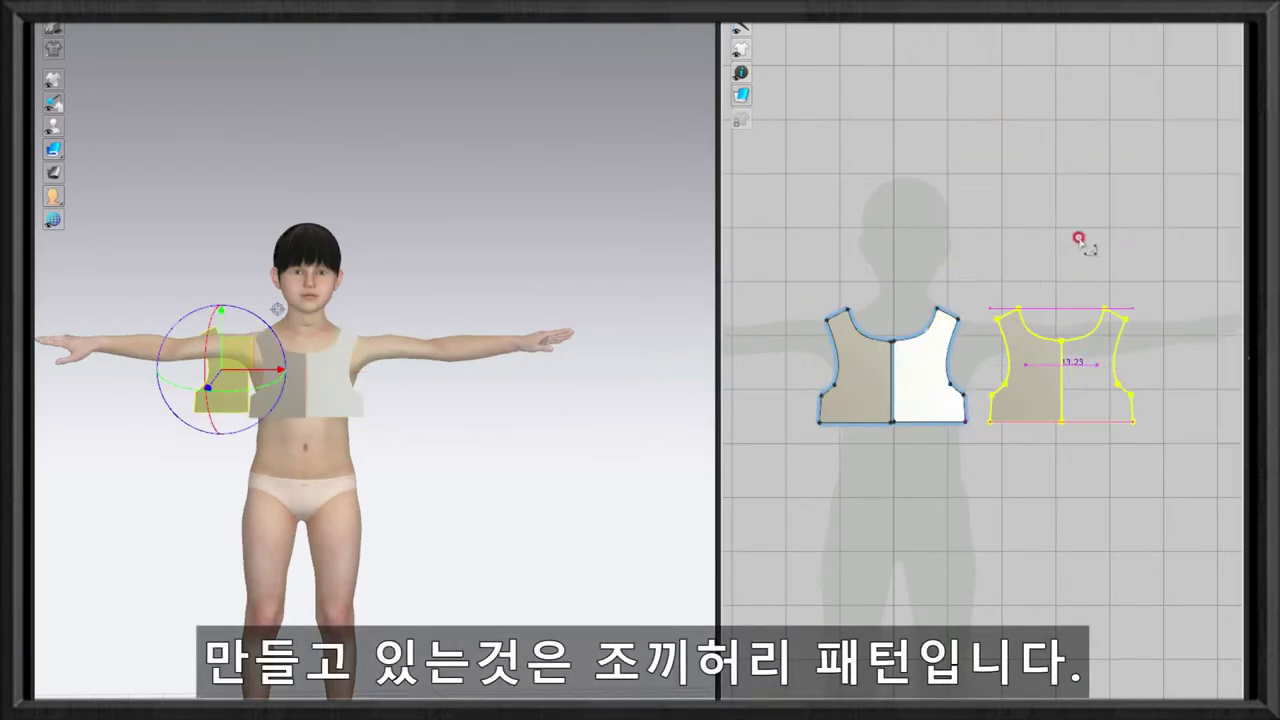
click(1090, 365)
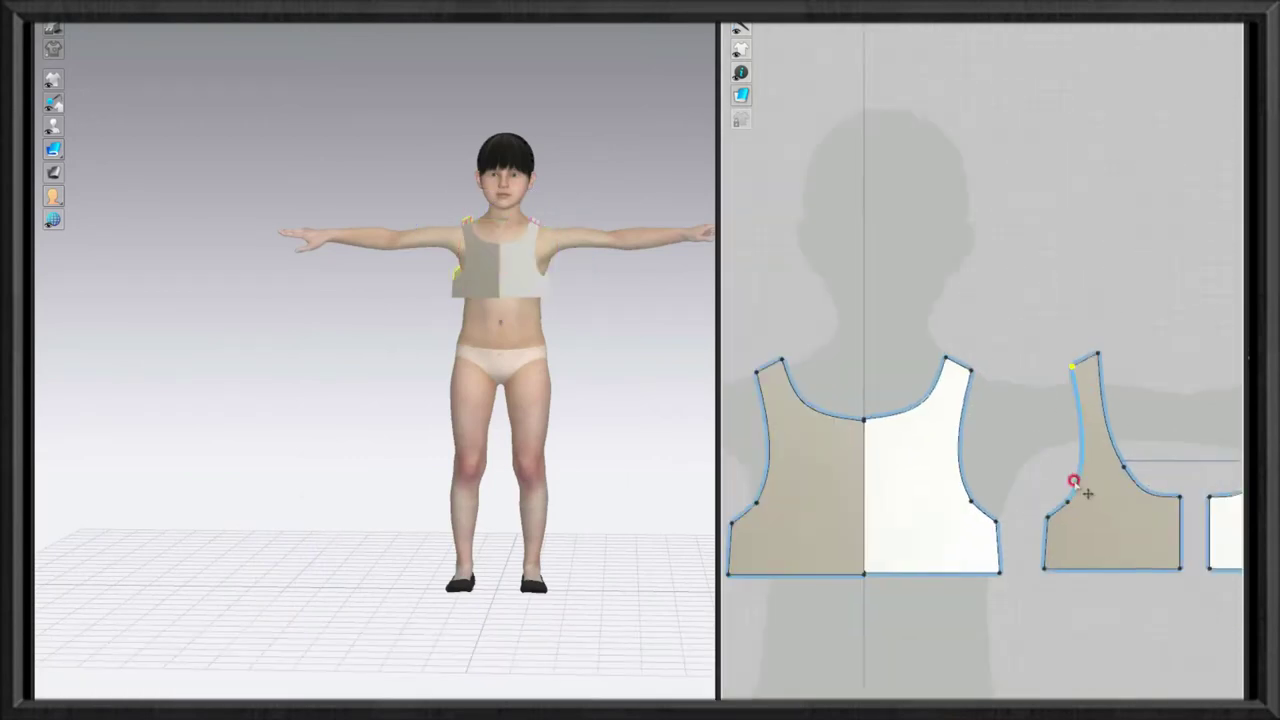
Refine the armhole curve by dragging its point, then box-select several pattern pieces together.
drag(981, 511, 976, 520)
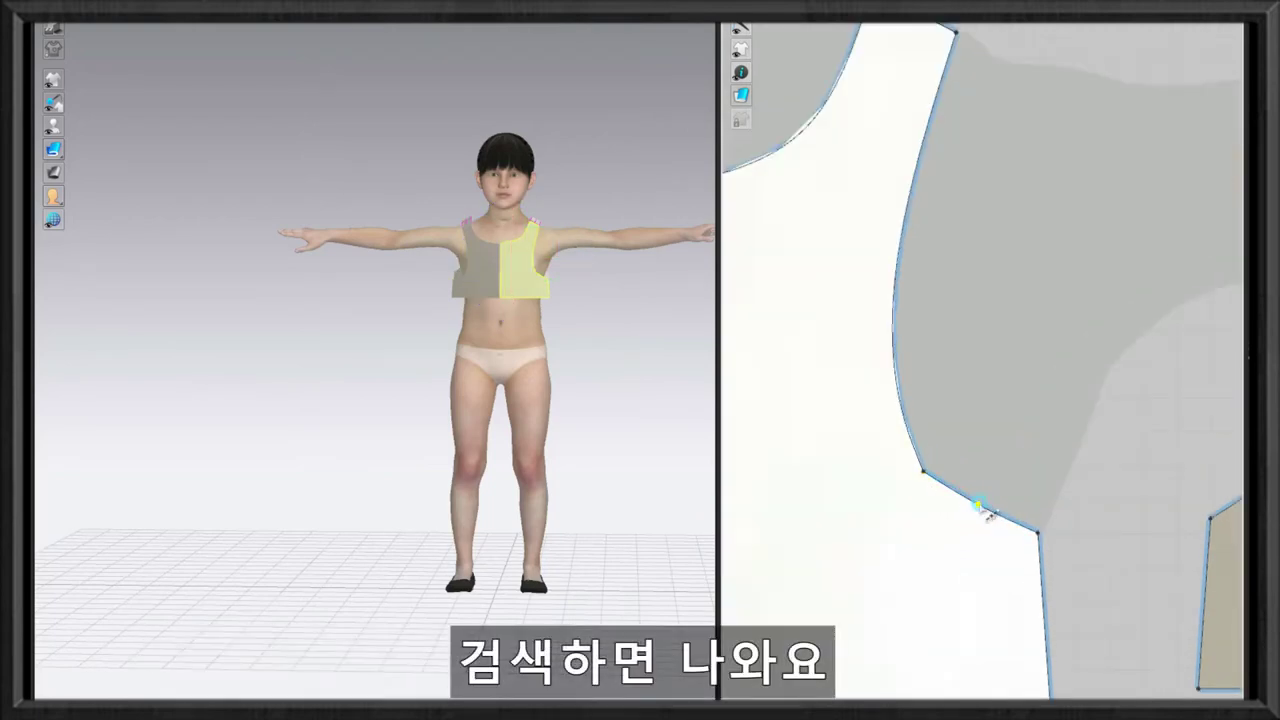
drag(984, 512, 988, 521)
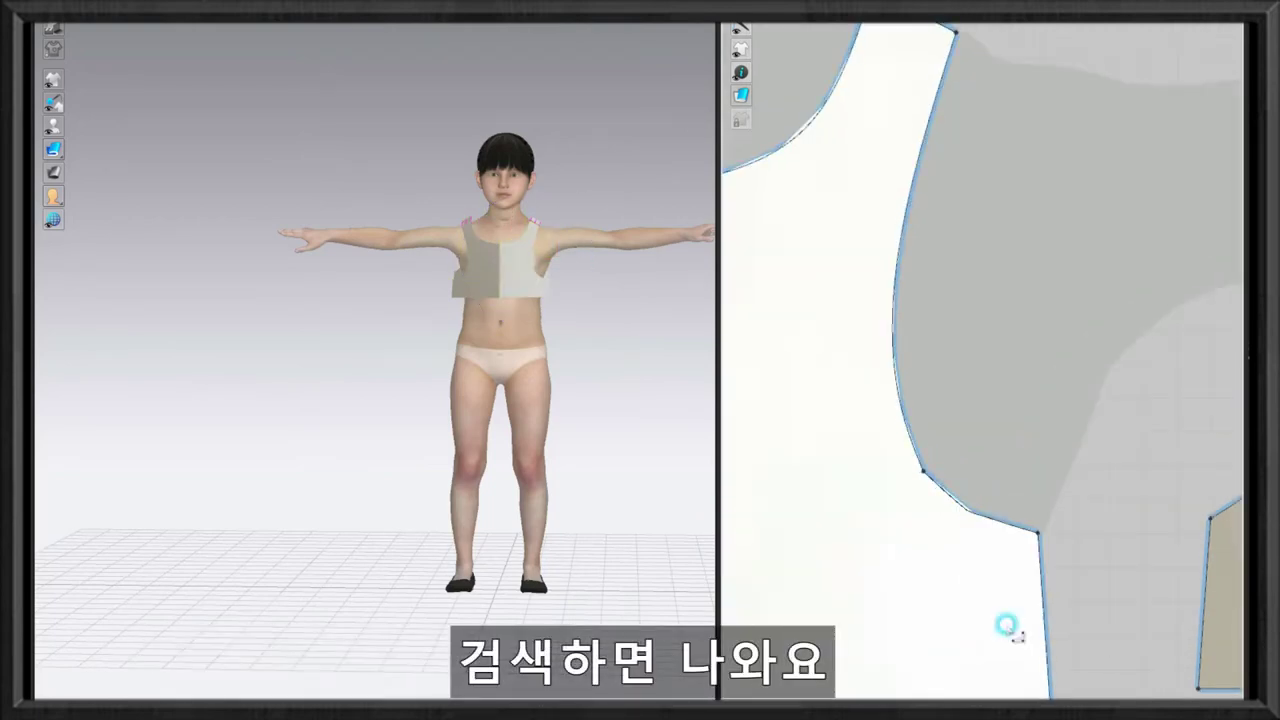
drag(1023, 514, 1042, 634)
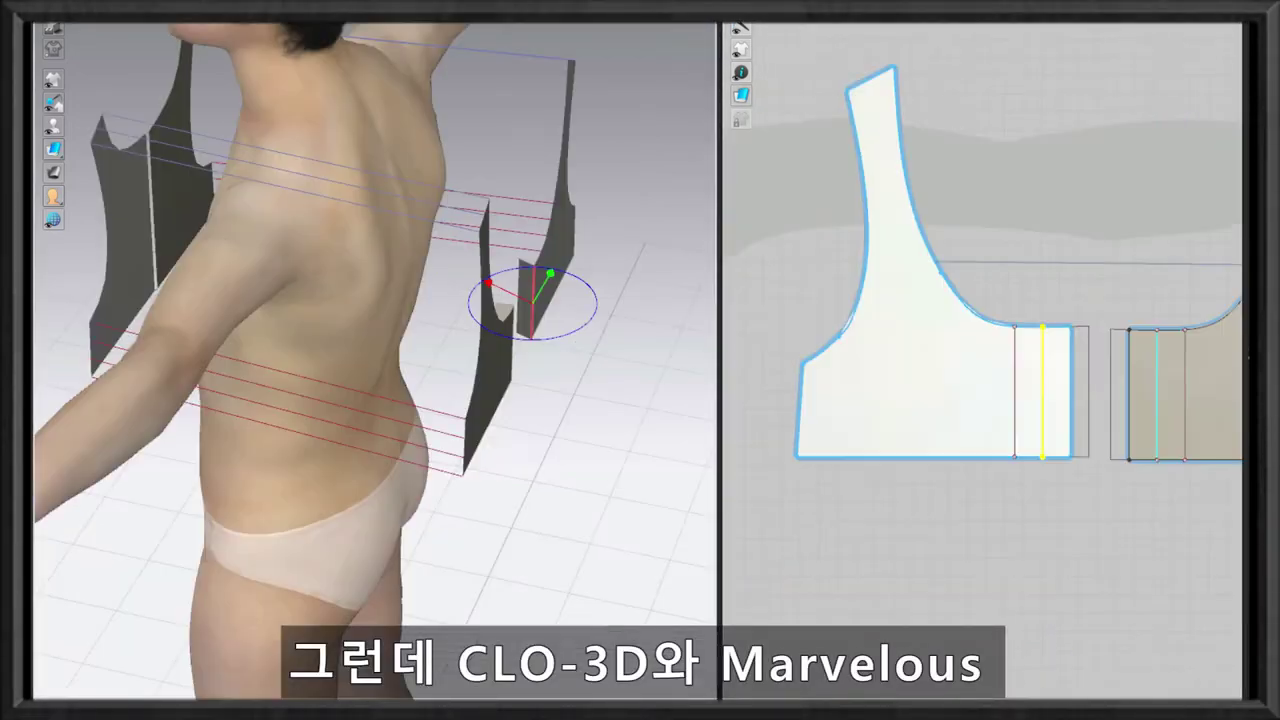
Run a test drape and check the fit front and back, then undo it to flat pieces.
mouse_move(427, 297)
right_down()
mouse_move(594, 317)
mouse_move(563, 451)
right_up()
key(space)
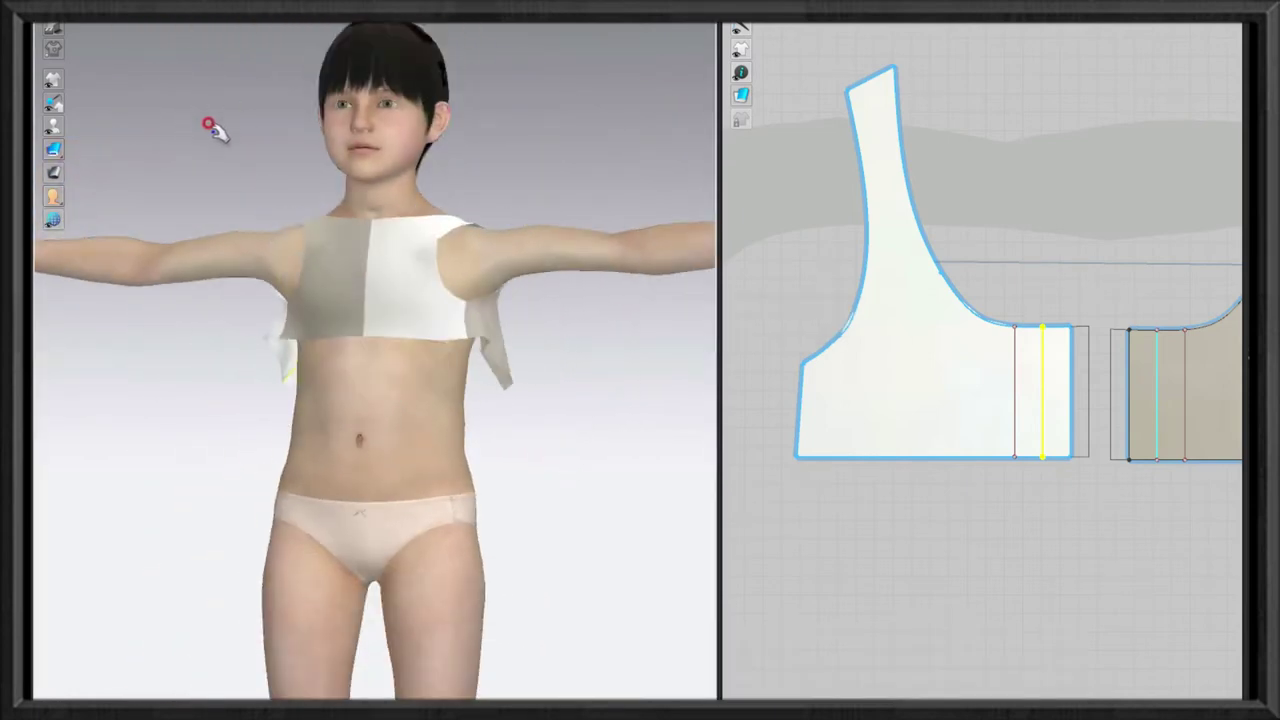
mouse_move(270, 240)
right_down()
mouse_move(437, 309)
mouse_move(263, 314)
right_up()
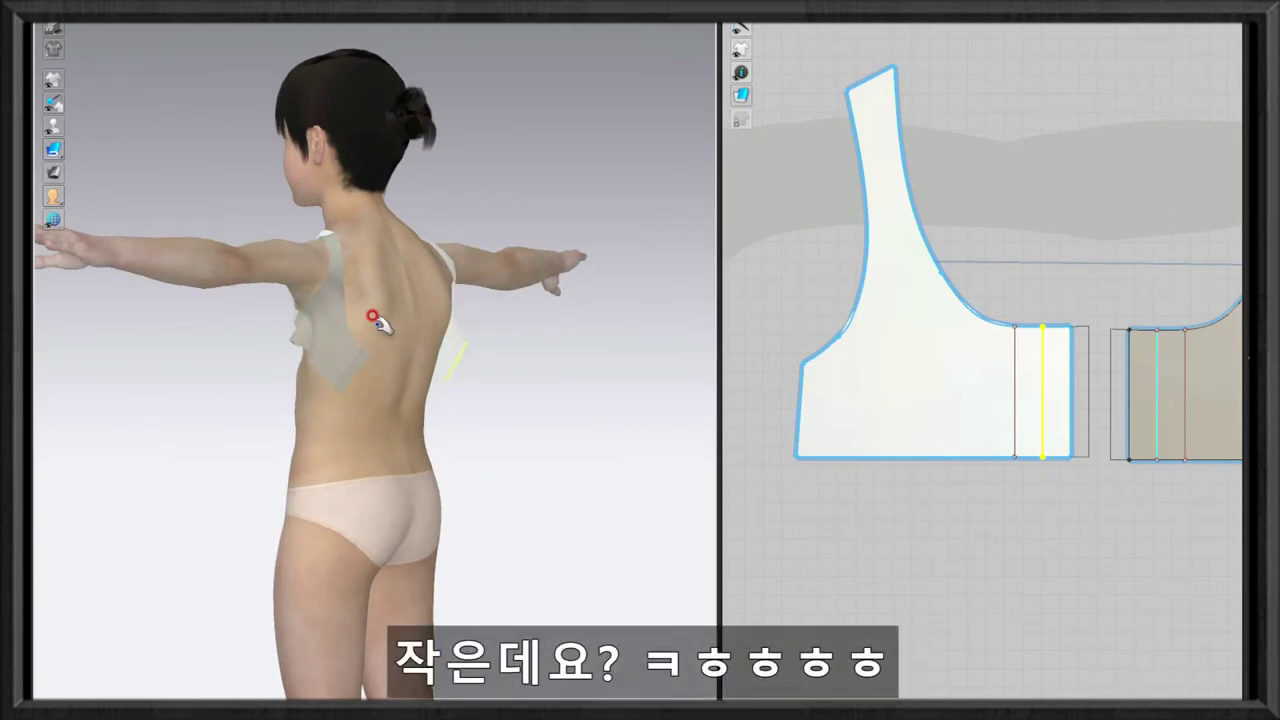
key(ctrl+z)
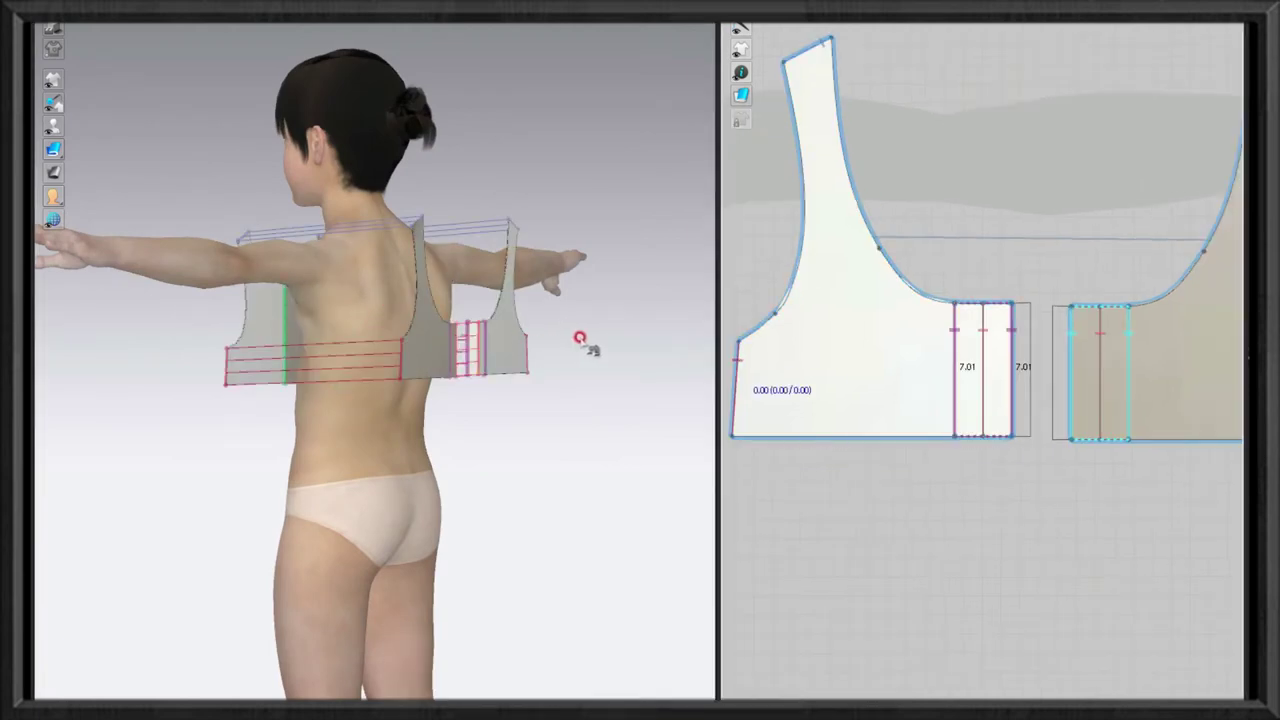
scroll(792, 335, down, 5)
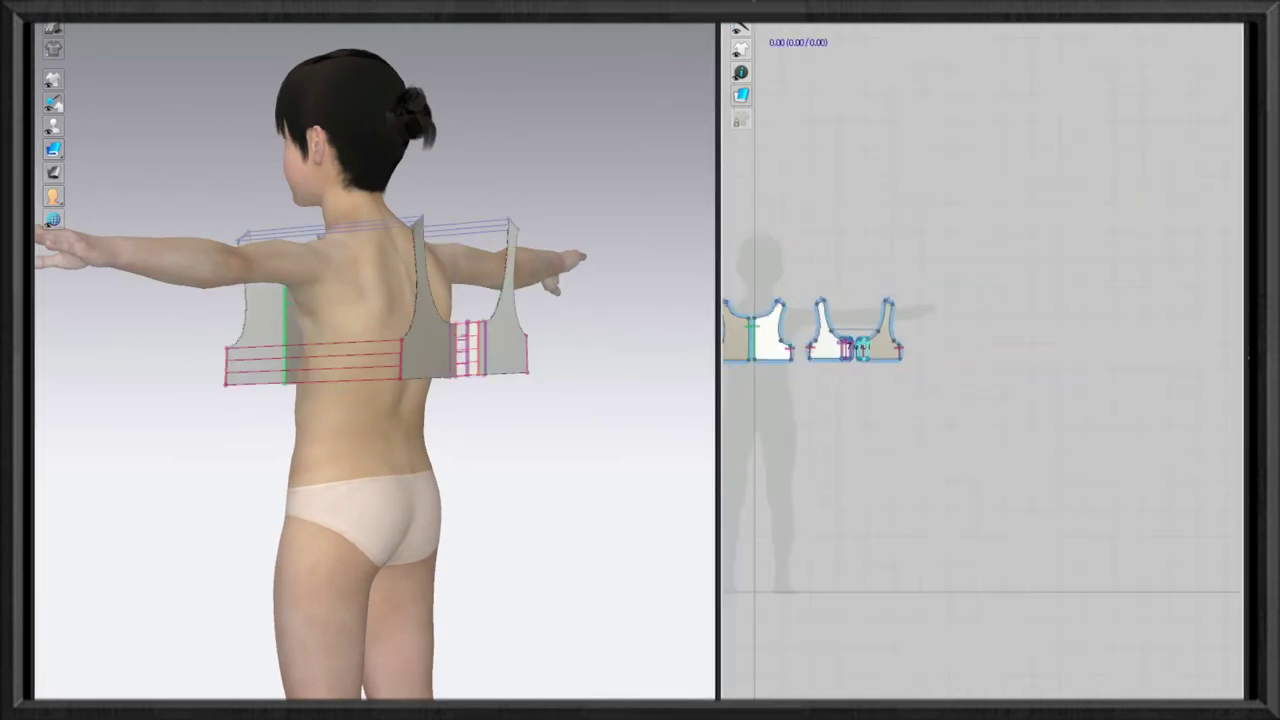
scroll(937, 331, up, 3)
Scale all bodice pattern pieces to 105% width in the Transform settings.
key(ctrl+a)
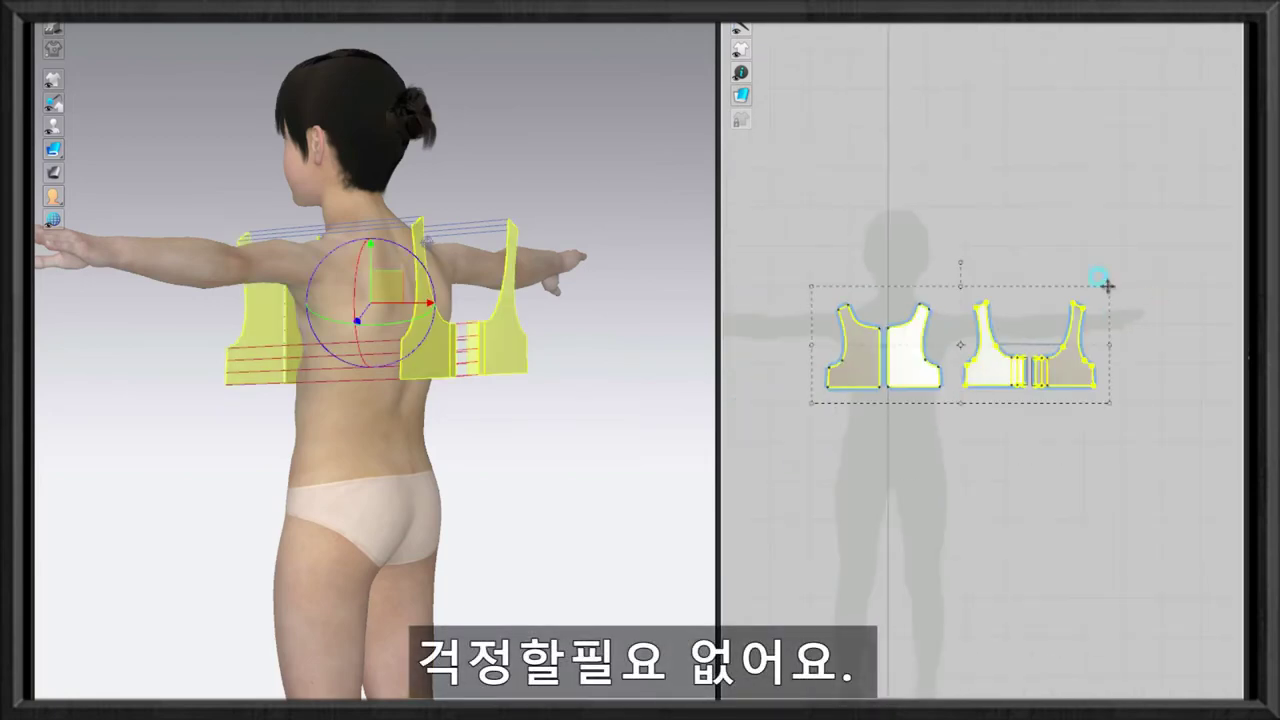
double_click(1107, 285)
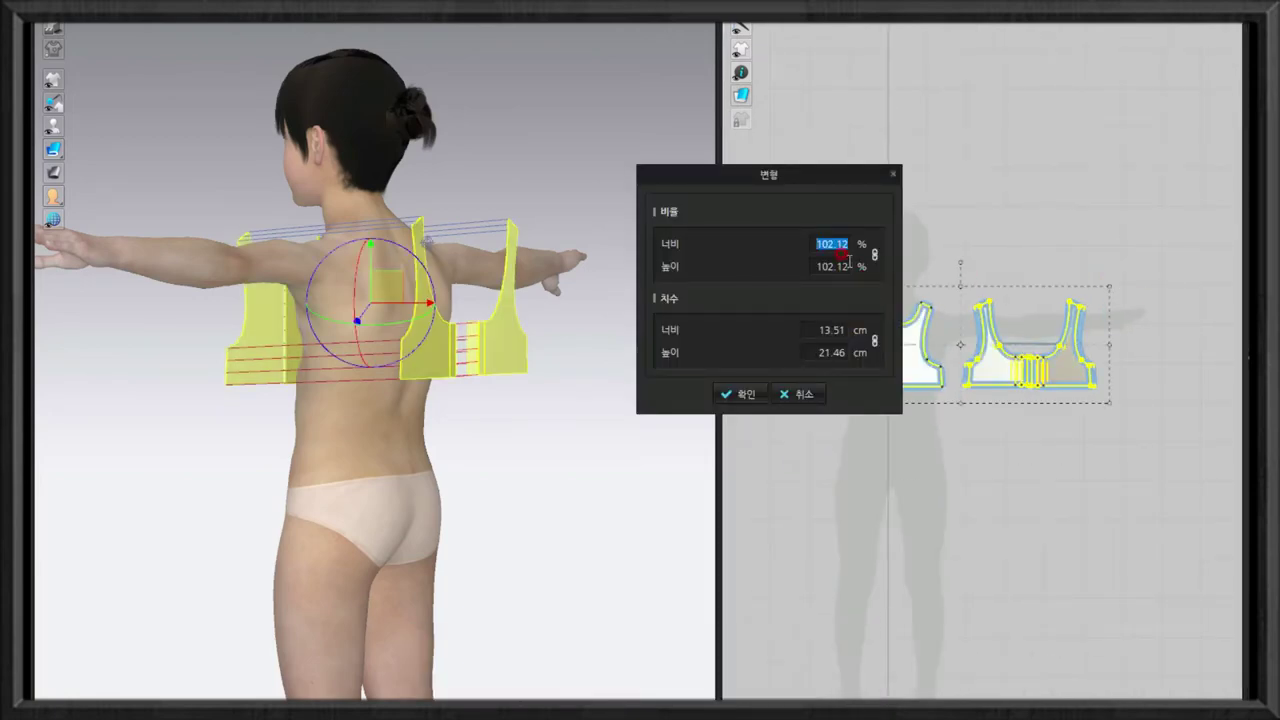
text(105)
click(745, 393)
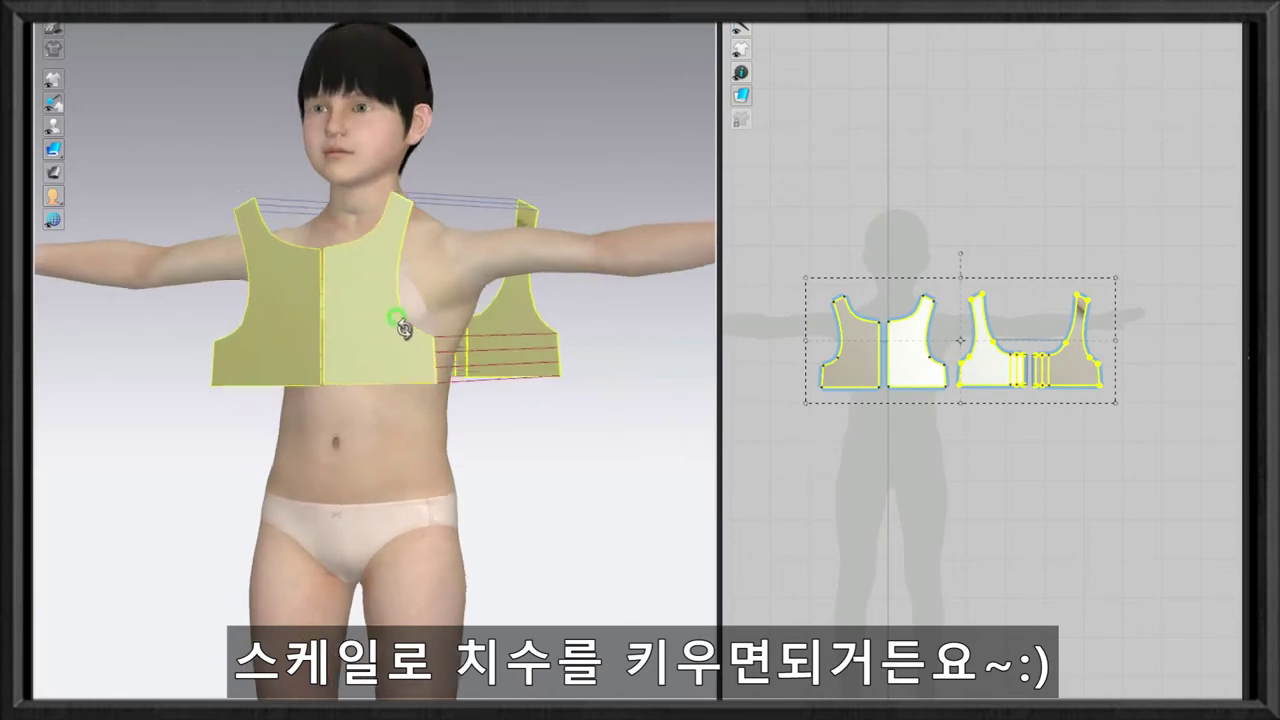
Simulate the enlarged pieces onto the avatar and inspect the back pieces from several angles.
key(space)
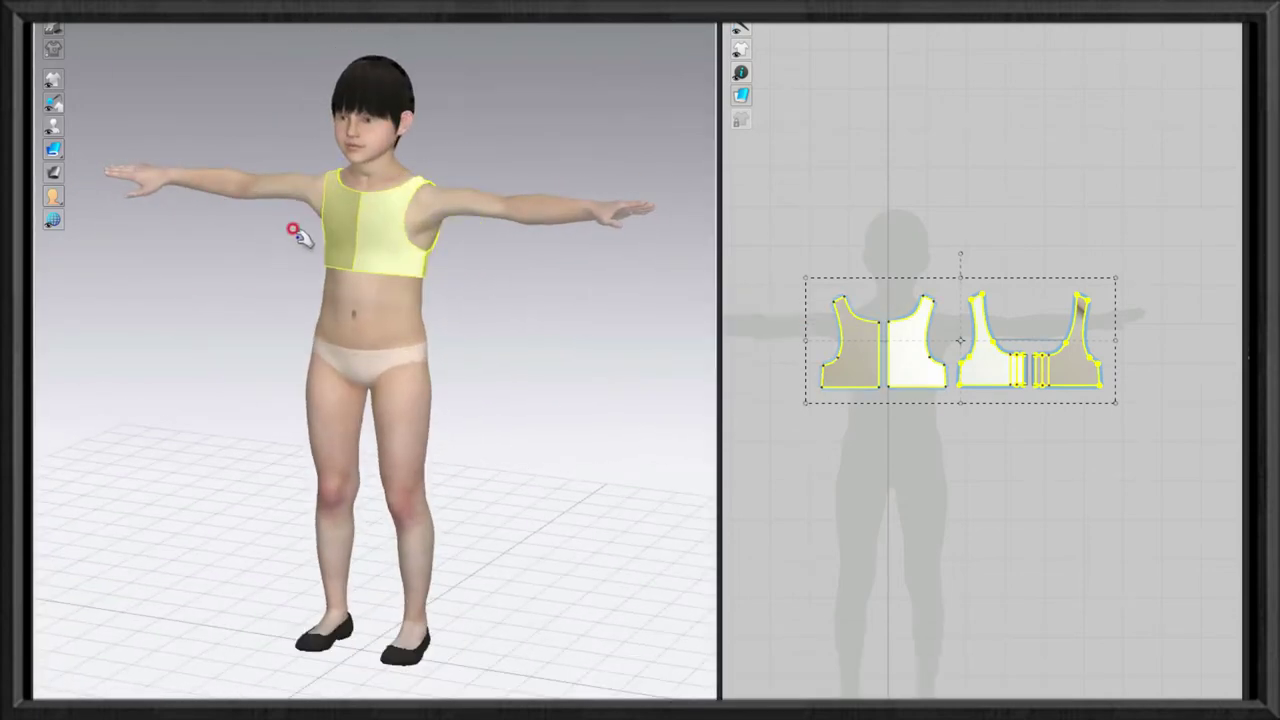
scroll(391, 269, up, 3)
scroll(410, 262, up, 2)
right_drag(410, 262, 614, 297)
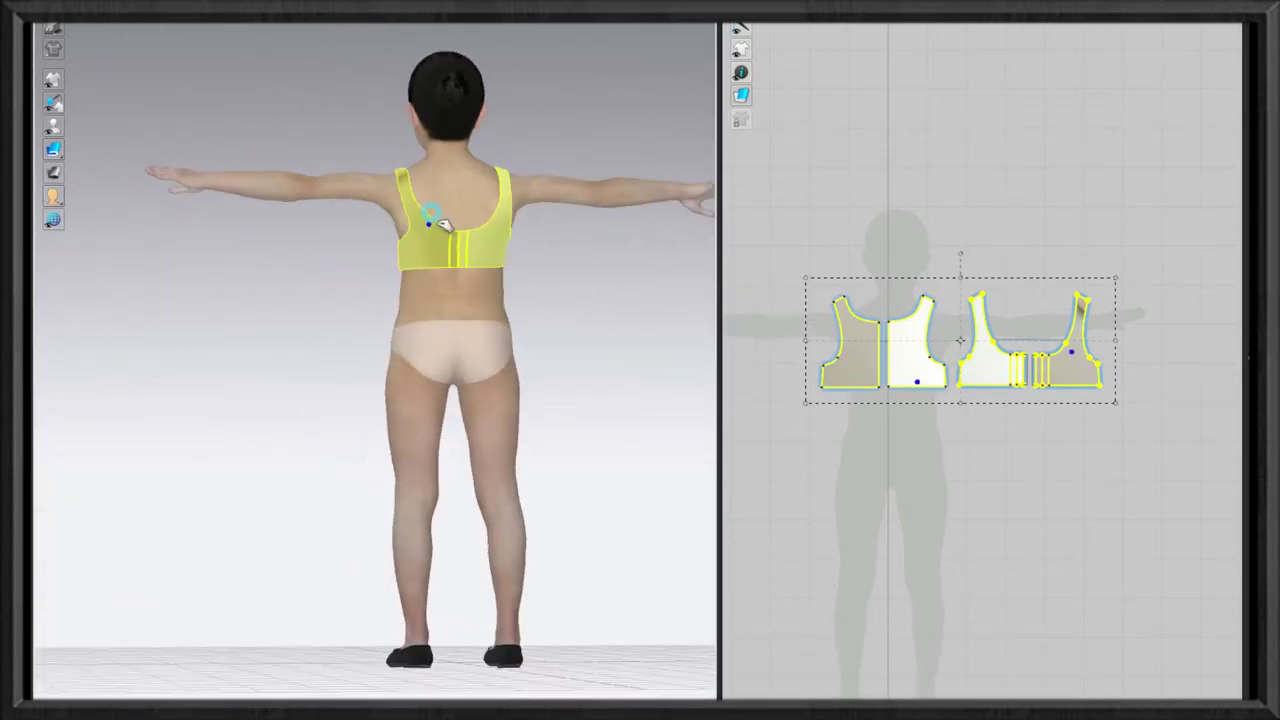
click(477, 186)
scroll(430, 170, up, 2)
click(430, 170)
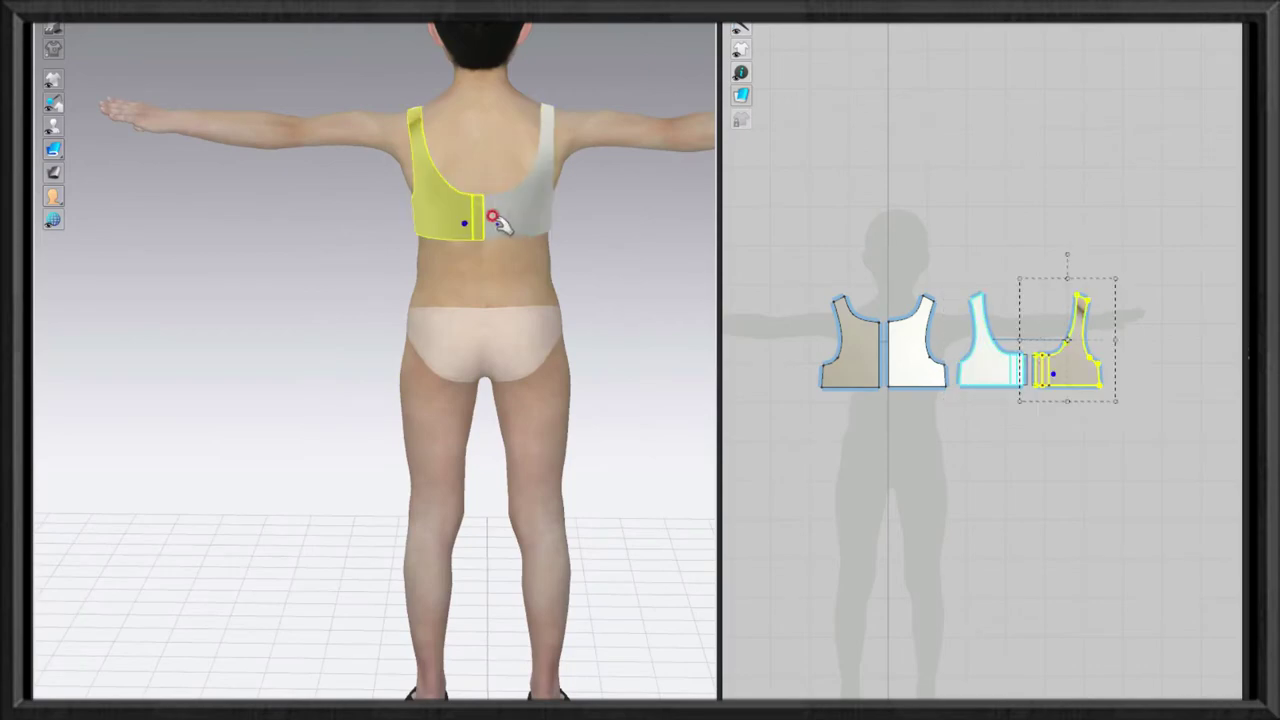
click(503, 223)
right_drag(503, 223, 600, 223)
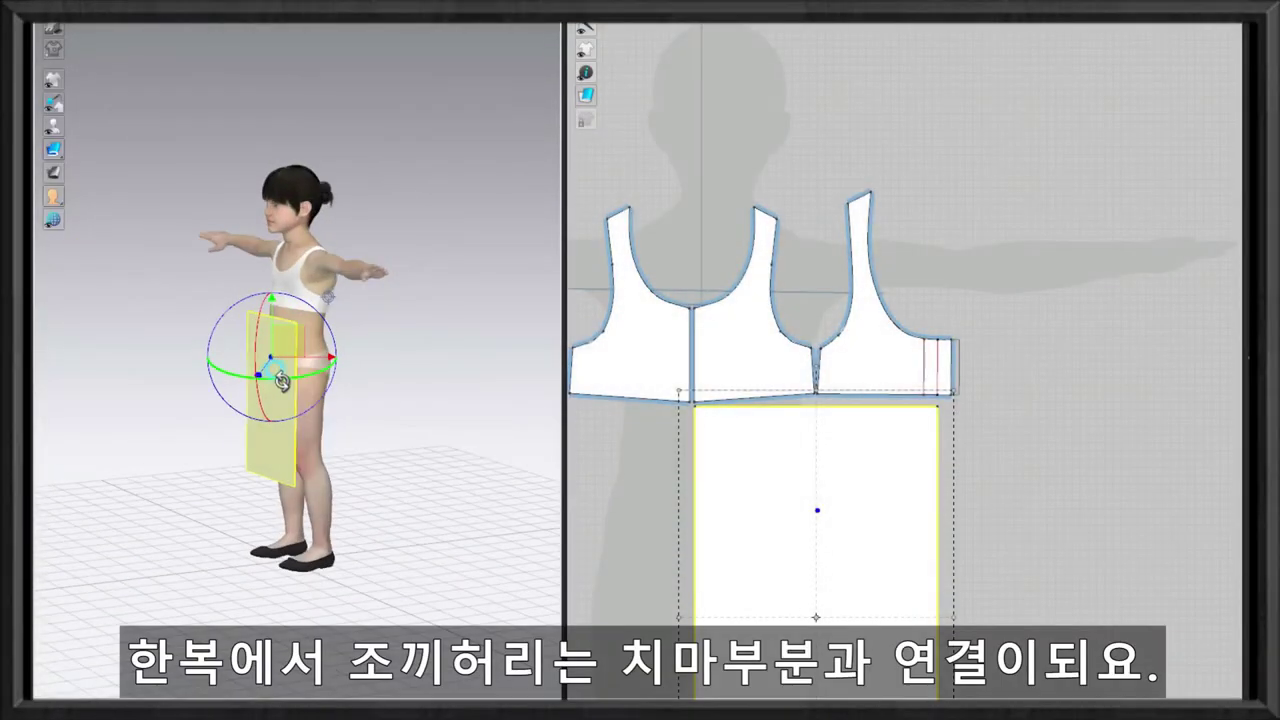
Turn the skirt panel to face the avatar's front and sew its top edge to the bodice hem.
drag(282, 381, 290, 380)
mouse_move(290, 380)
right_down()
mouse_move(287, 396)
mouse_move(350, 433)
mouse_move(457, 443)
right_up()
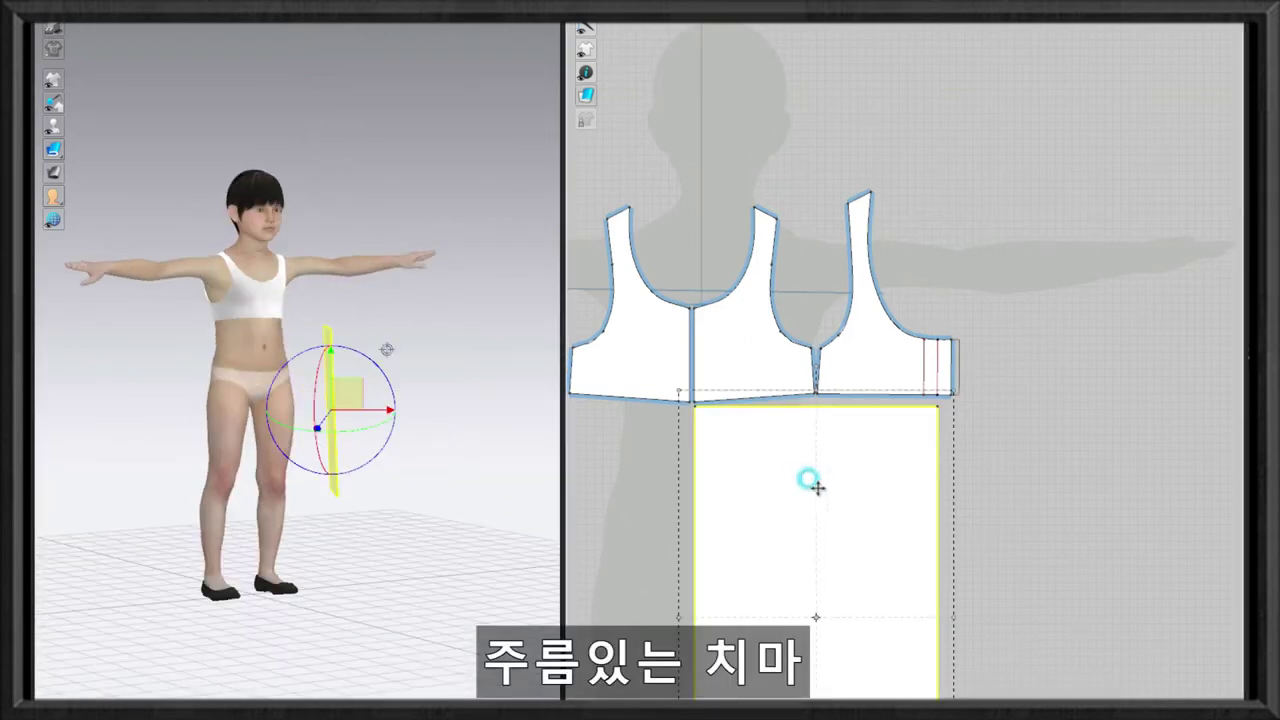
key(n)
scroll(756, 447, up, 3)
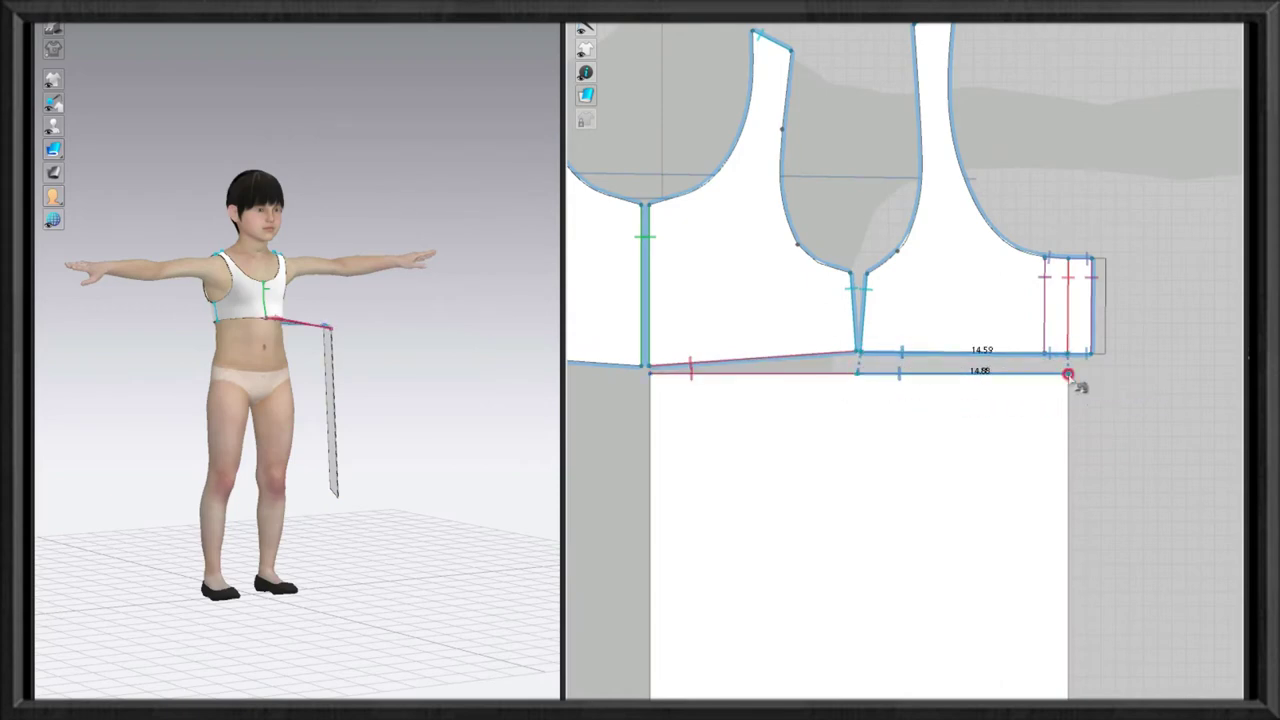
scroll(809, 514, down, 5)
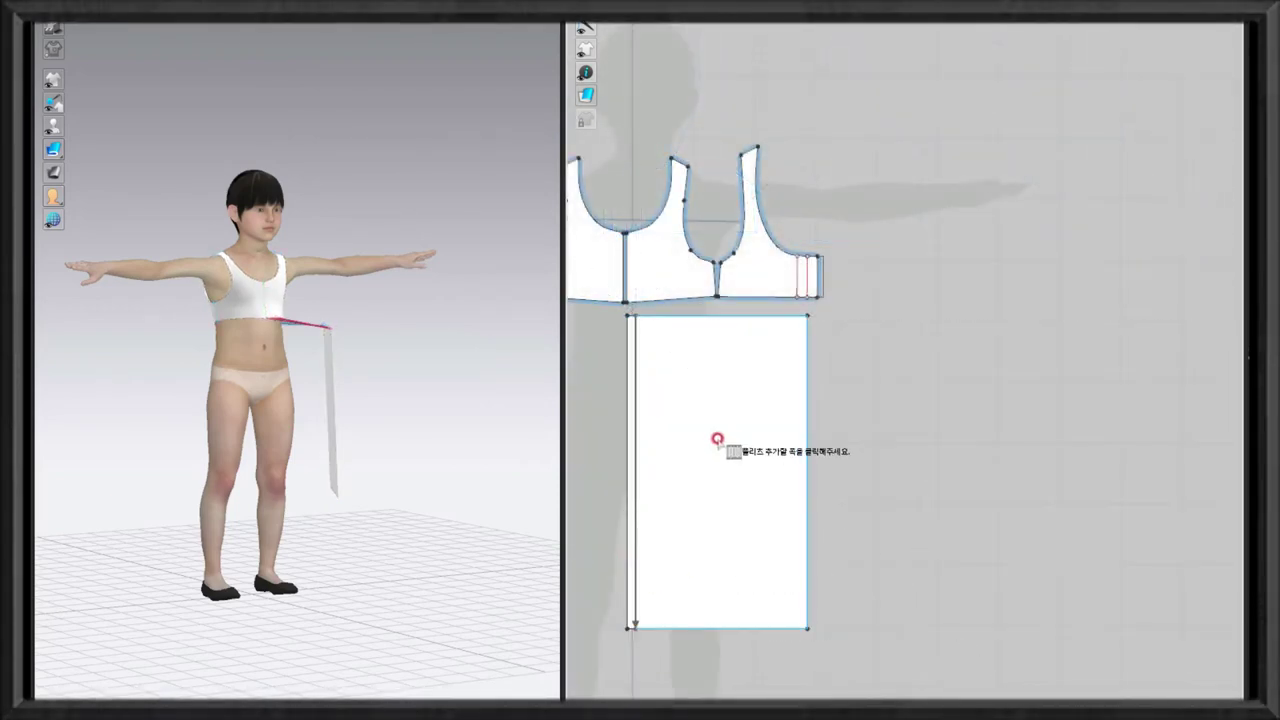
Add 28 knife pleats across the skirt panel.
click(717, 440)
drag(808, 30, 466, 63)
text(2)
text(1)
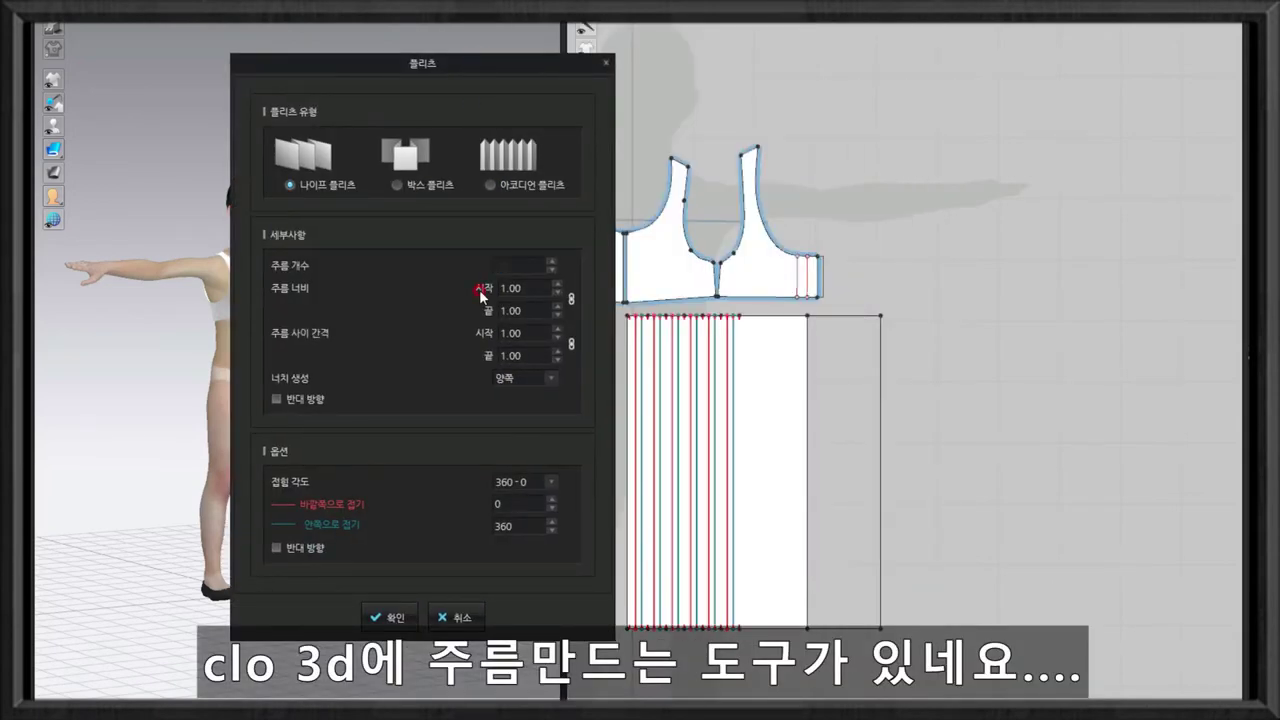
text(12)
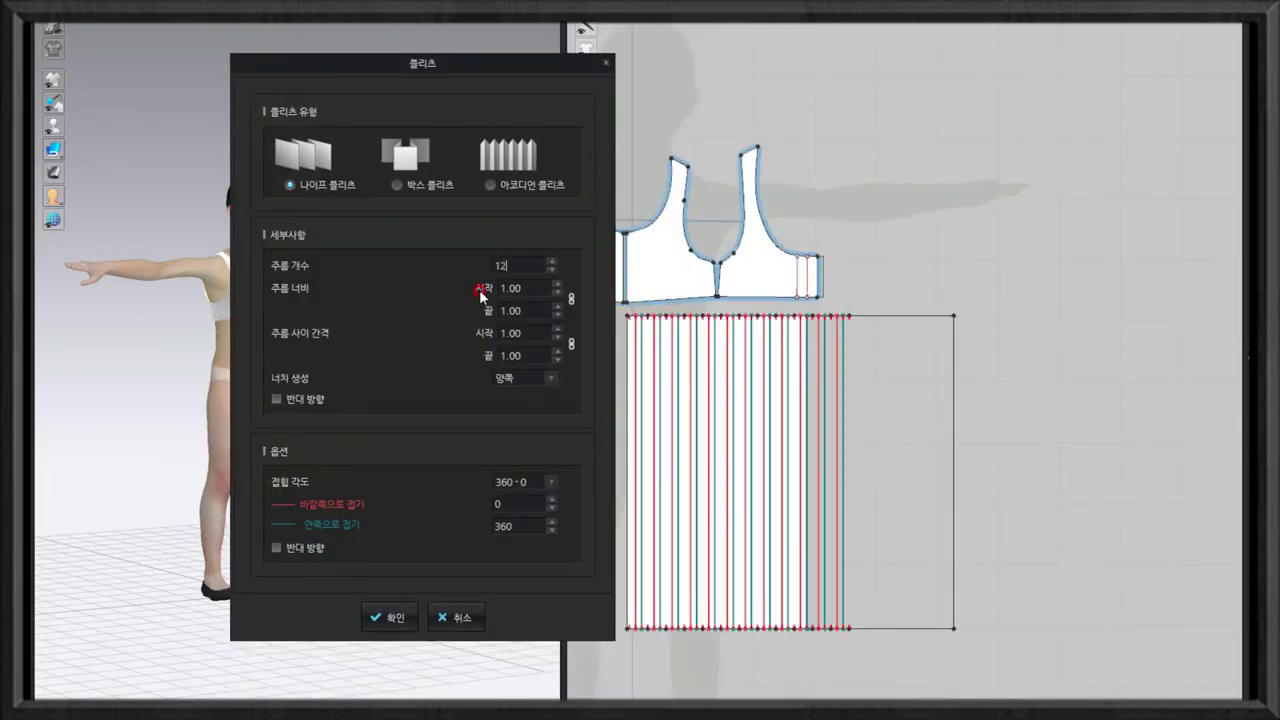
text(3)
key(BackSpace)
text(3)
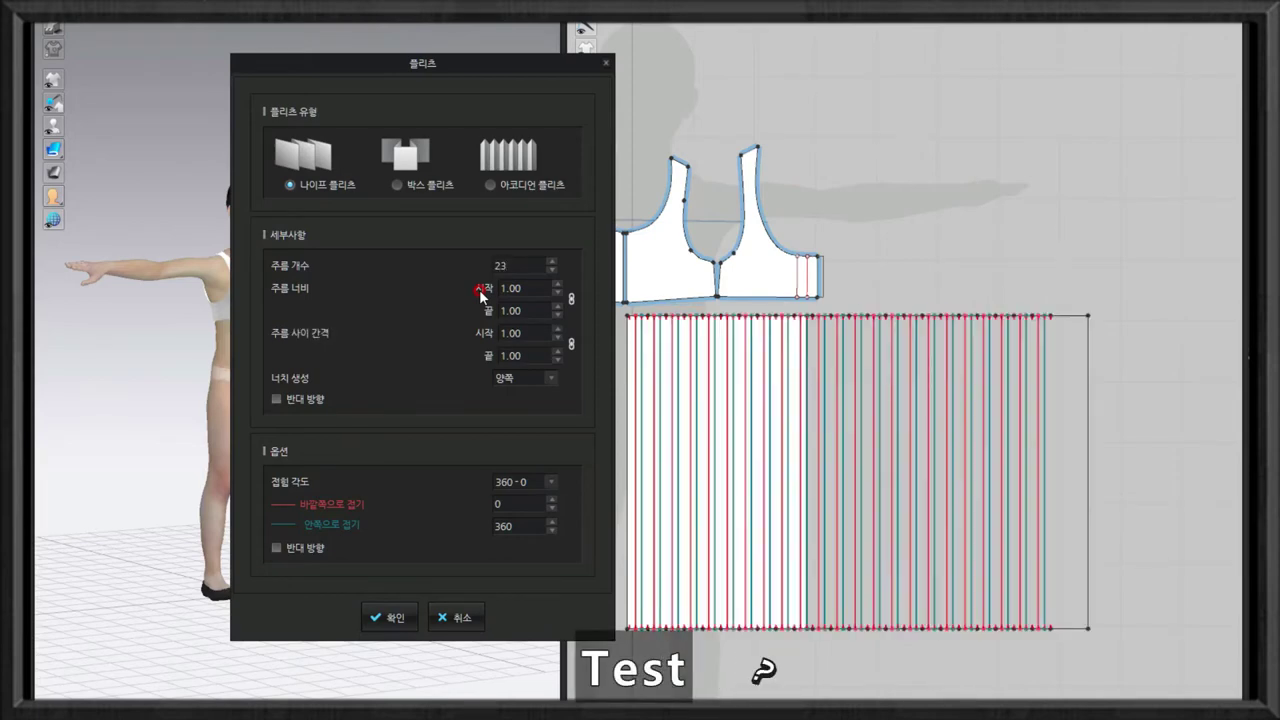
key(BackSpace)
text(8)
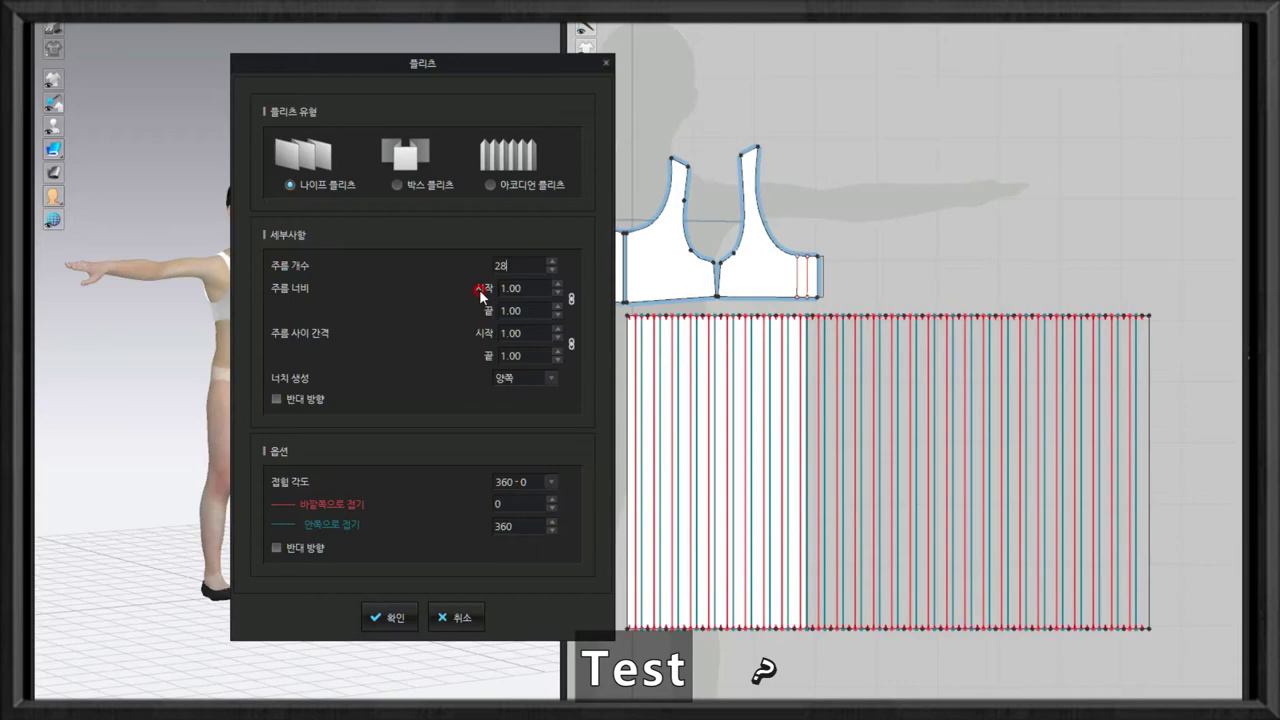
click(378, 618)
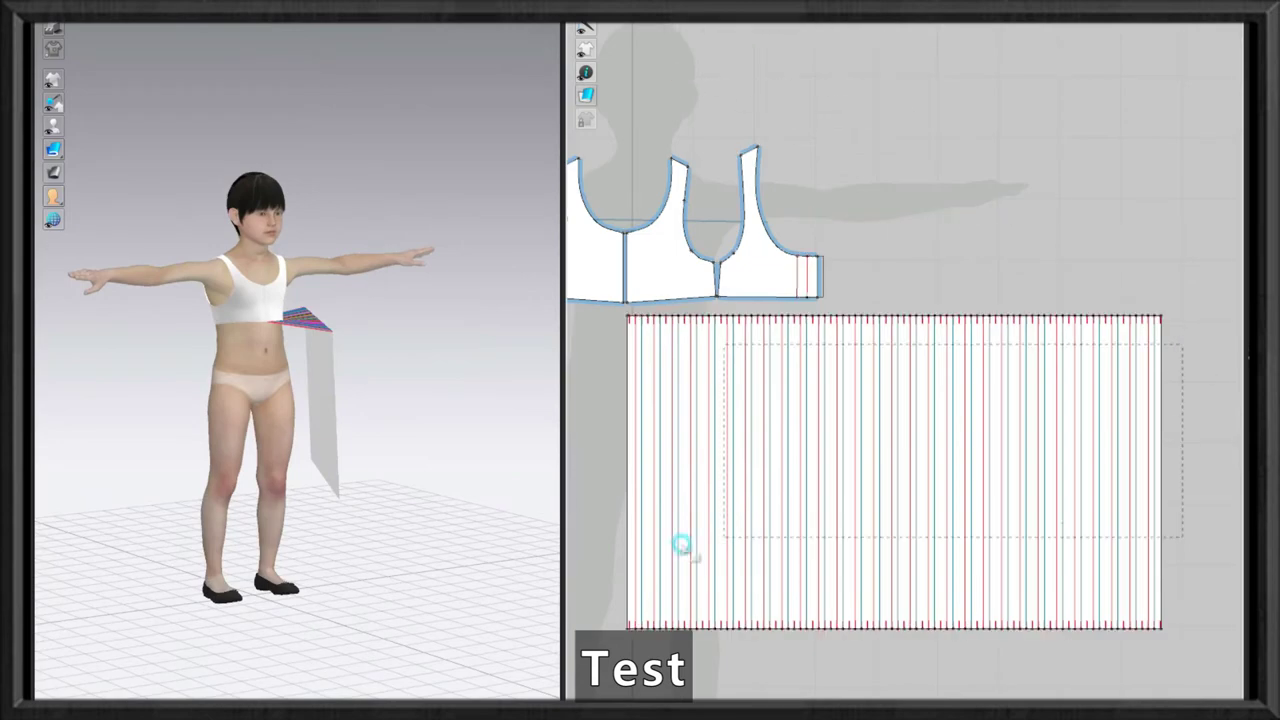
Copy the pleated skirt panel and paste the duplicate beside the original.
drag(600, 321, 1171, 663)
right_click(716, 355)
click(808, 357)
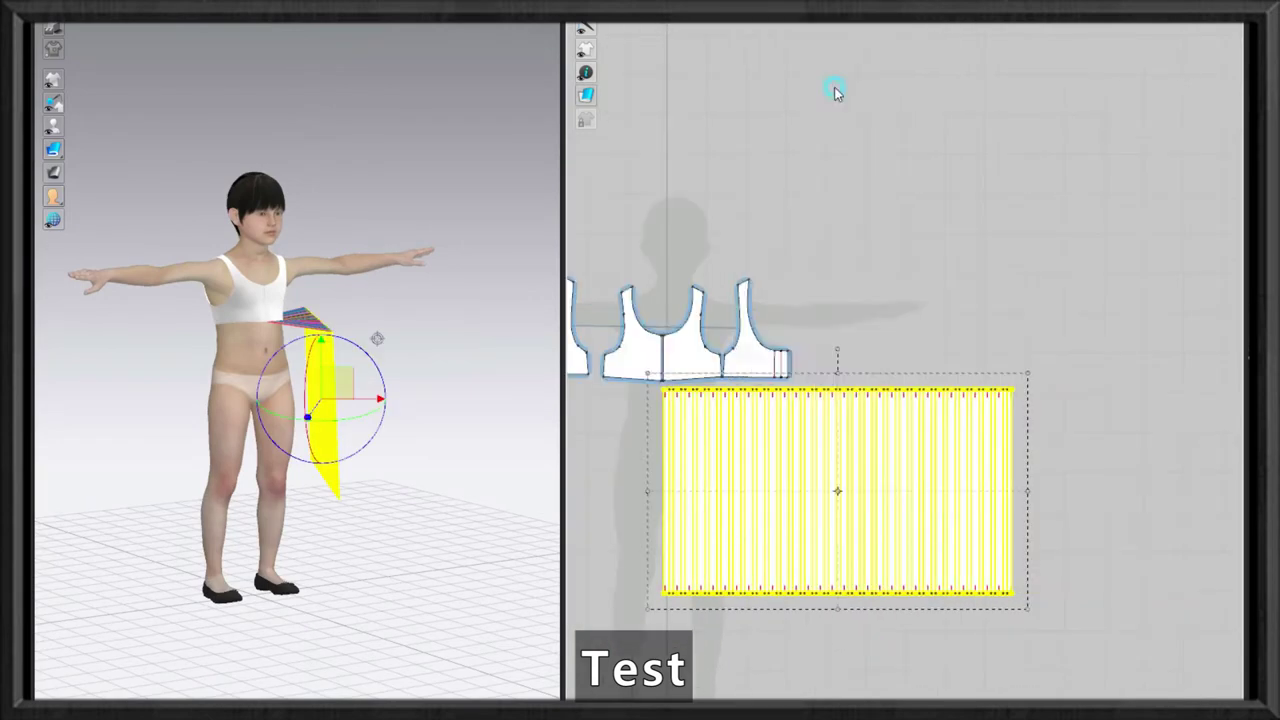
scroll(837, 88, down, 3)
click(611, 466)
scroll(611, 466, up, 3)
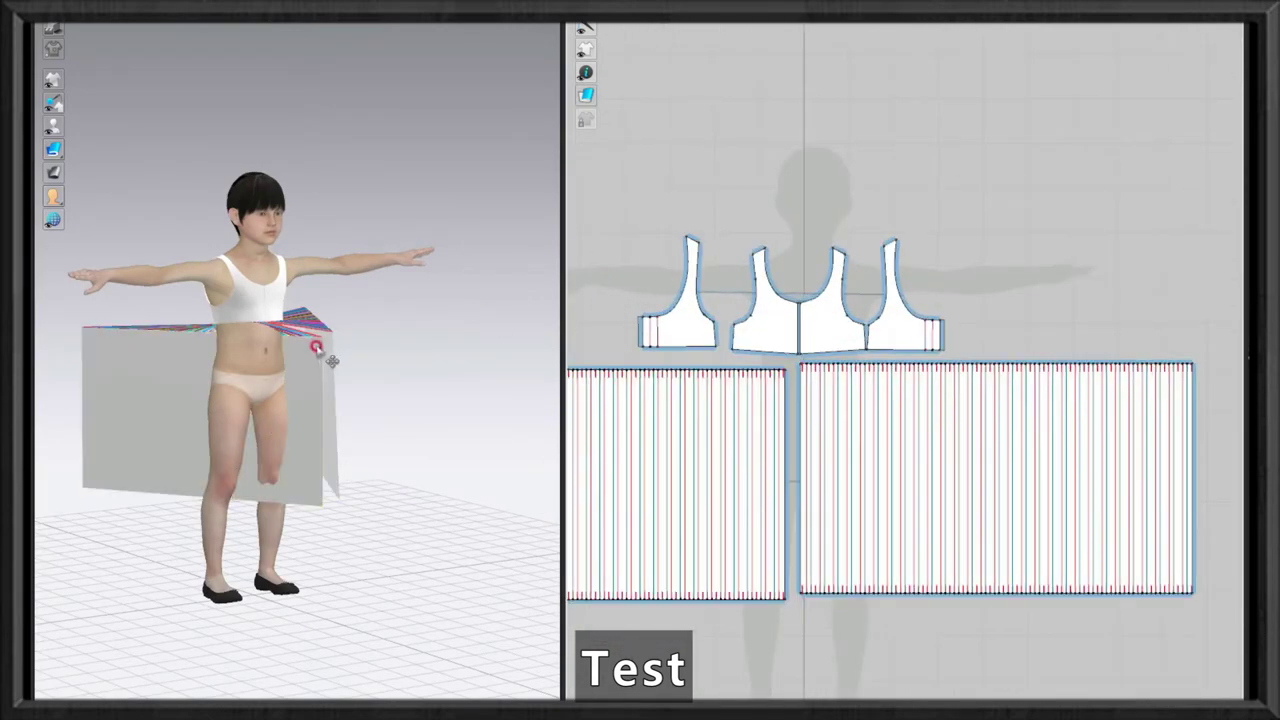
Set the 3D view to Front and widen the 3D window.
key(2)
click(370, 413)
click(515, 182)
drag(560, 203, 863, 200)
scroll(931, 209, down, 2)
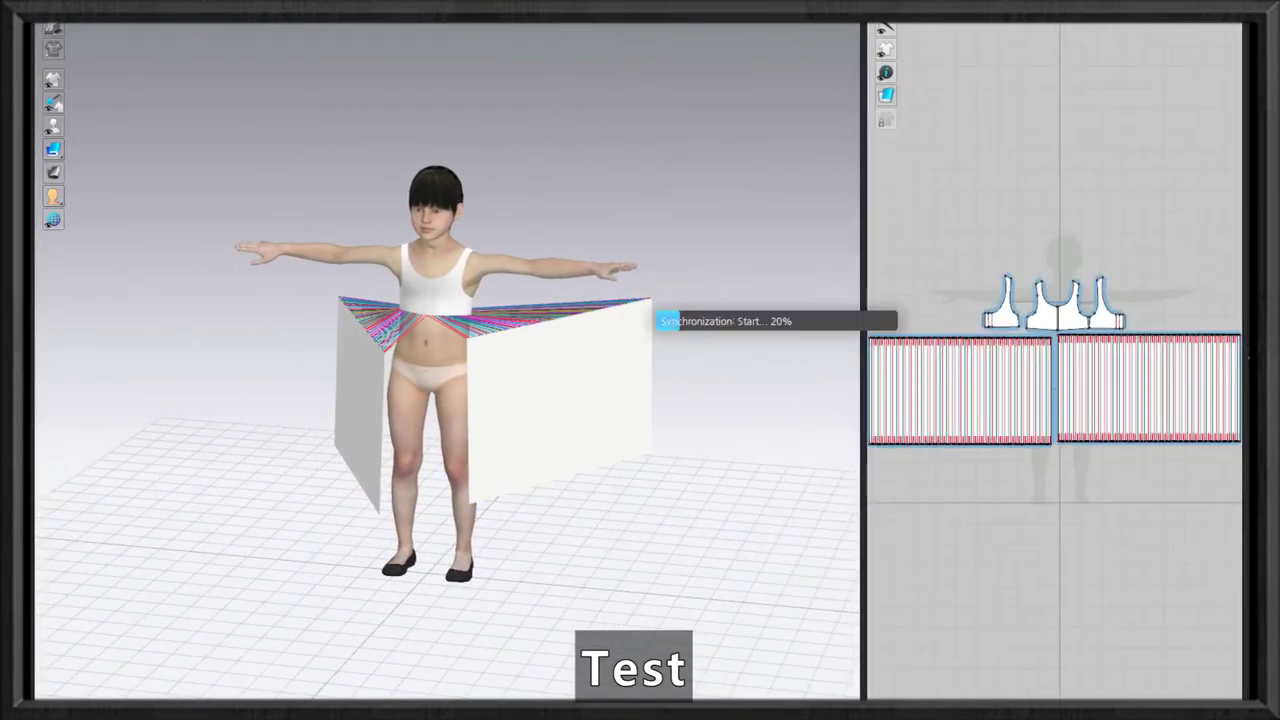
Drape the two pleated panels on the avatar and orbit around the resulting skirt.
key(space)
click(1050, 390)
scroll(586, 243, up, 5)
mouse_move(491, 606)
right_down()
mouse_move(491, 512)
mouse_move(711, 514)
mouse_move(530, 298)
mouse_move(563, 420)
right_up()
scroll(677, 394, down, 3)
scroll(677, 394, down, 1)
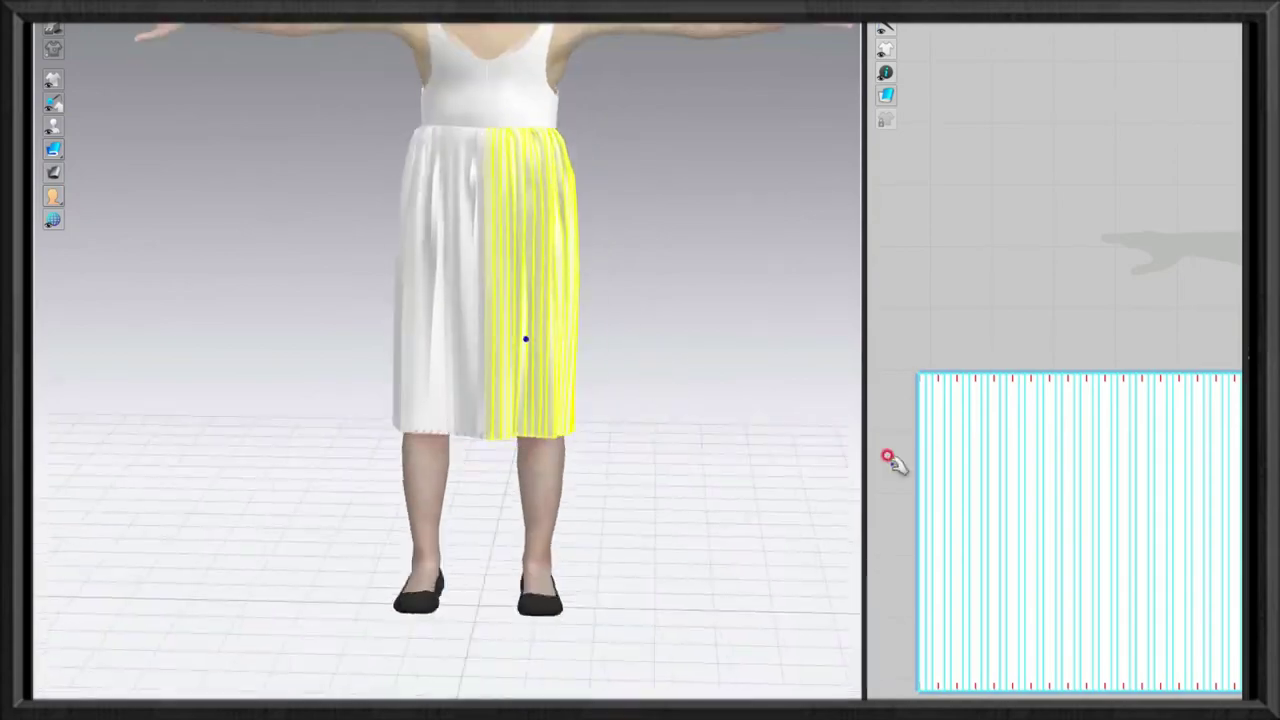
scroll(1130, 615, down, 3)
click(960, 329)
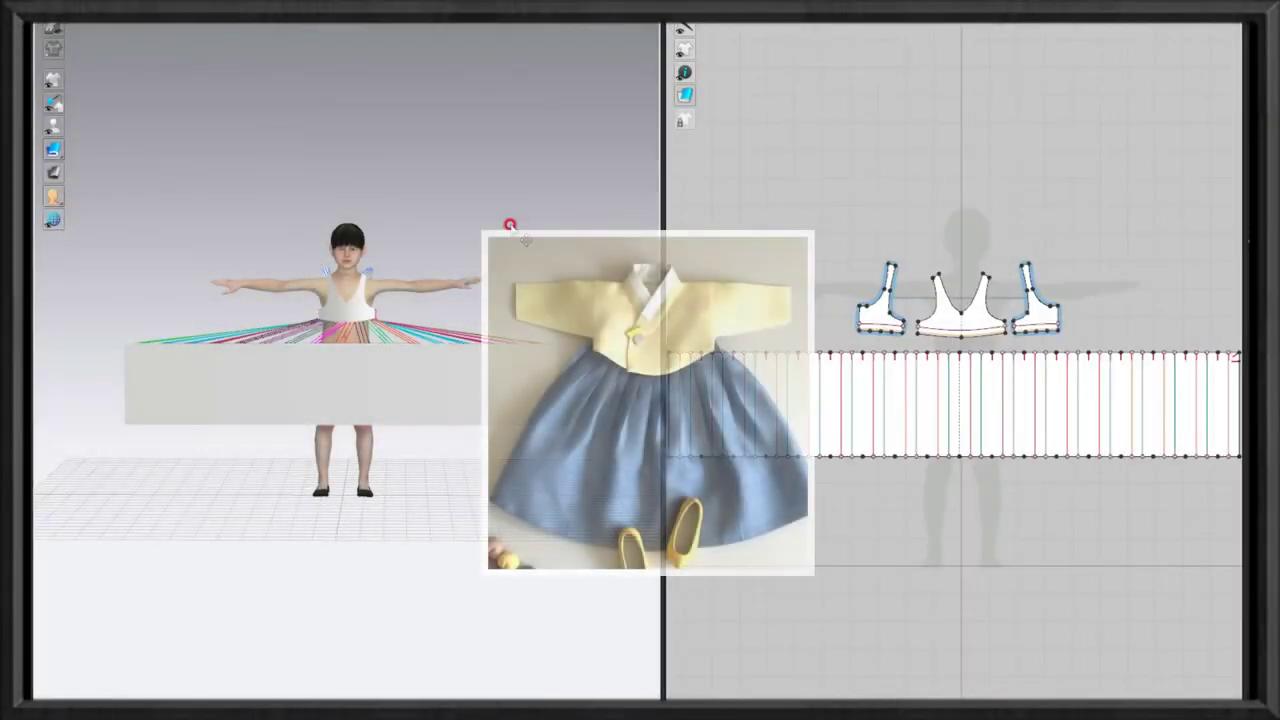
Simulate the pleated skirt from the front view, checking it from the side.
key(2)
key(space)
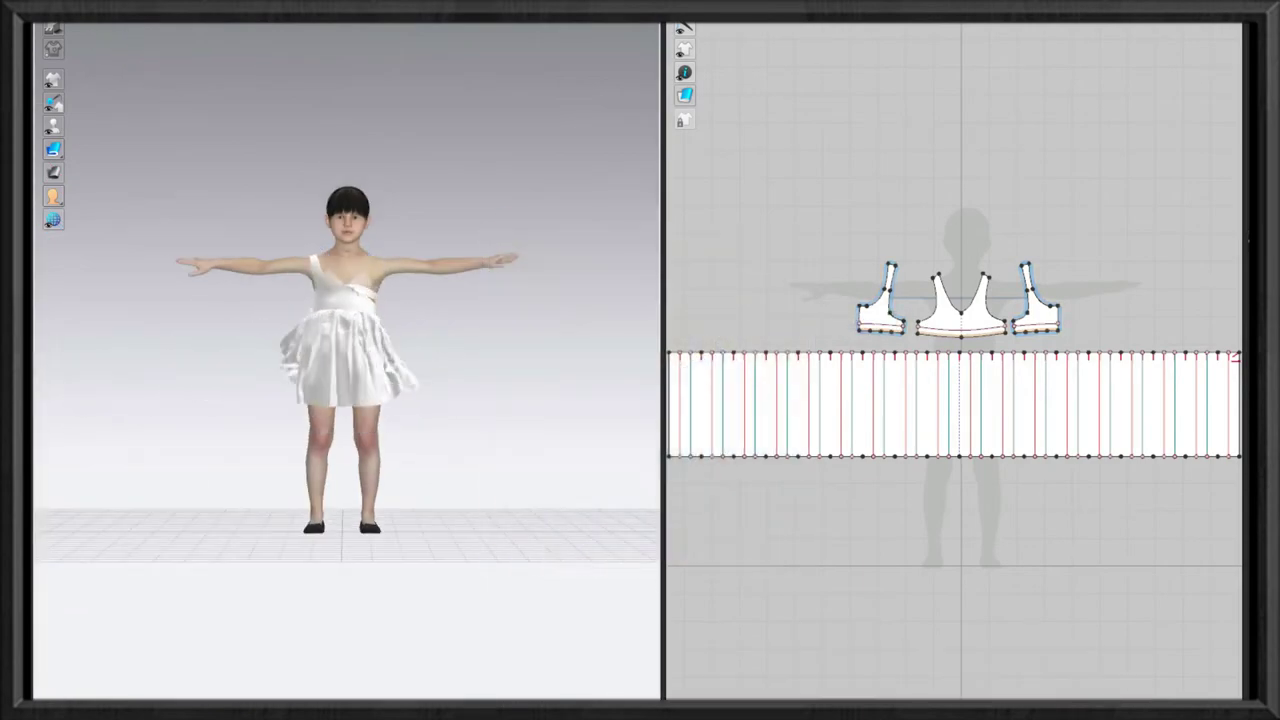
right_drag(428, 285, 330, 285)
click(326, 287)
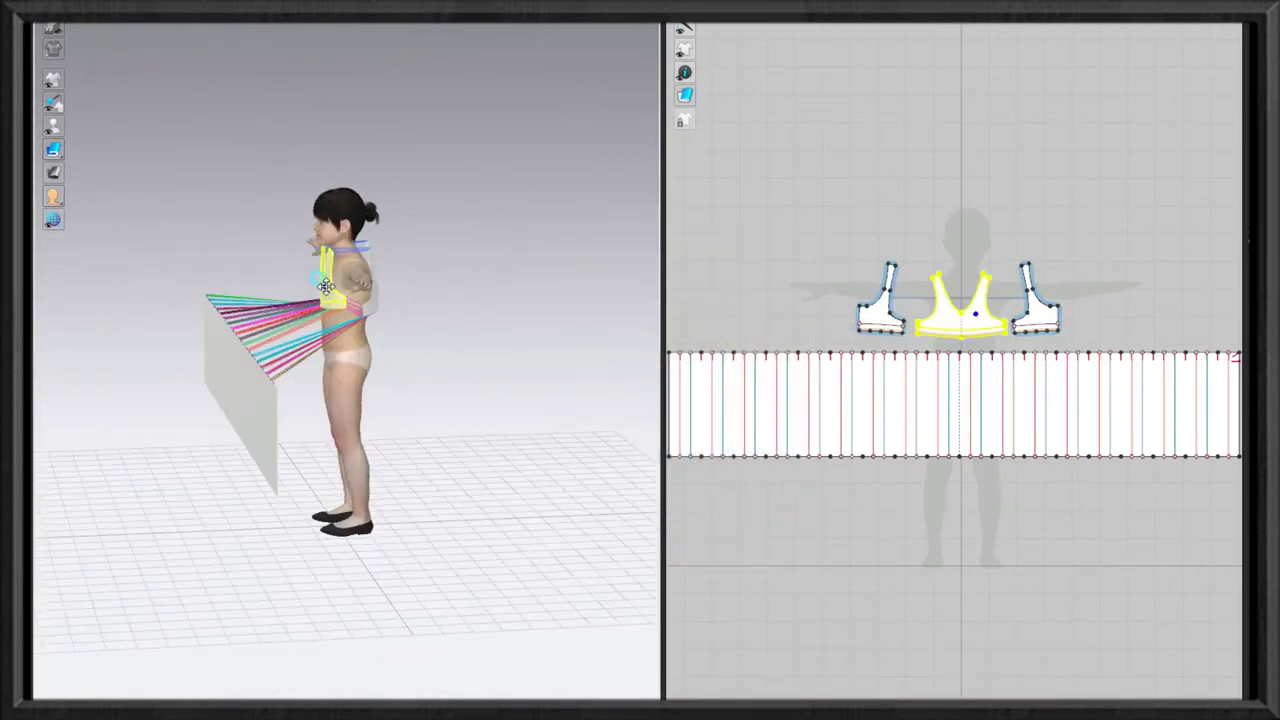
key(2)
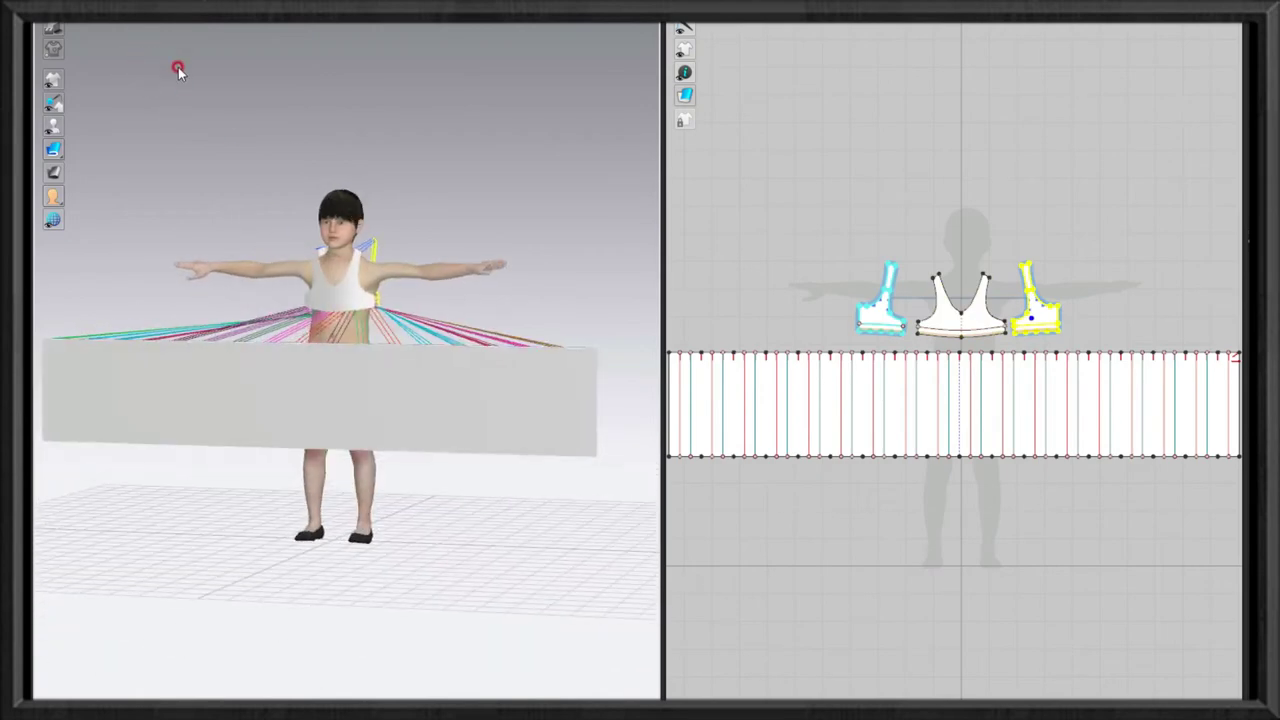
key(space)
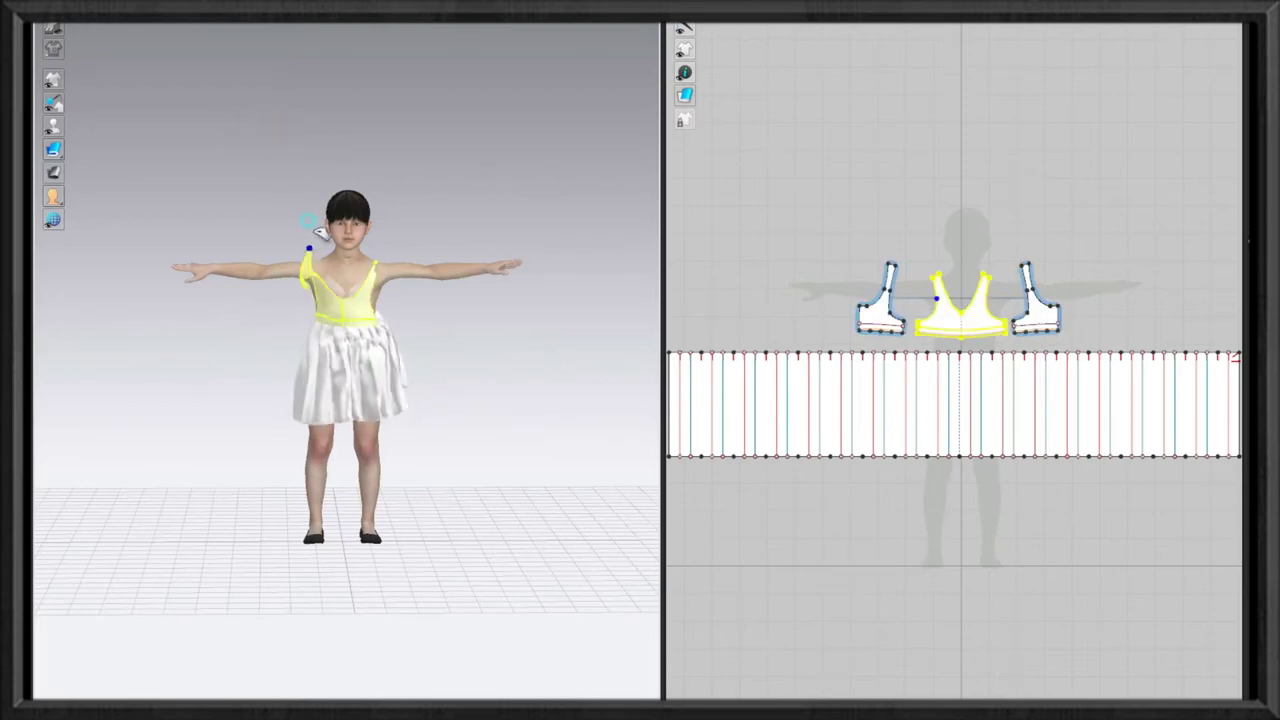
Select the skirt from the back and pull it upward to loosen its folds.
right_drag(428, 314, 229, 337)
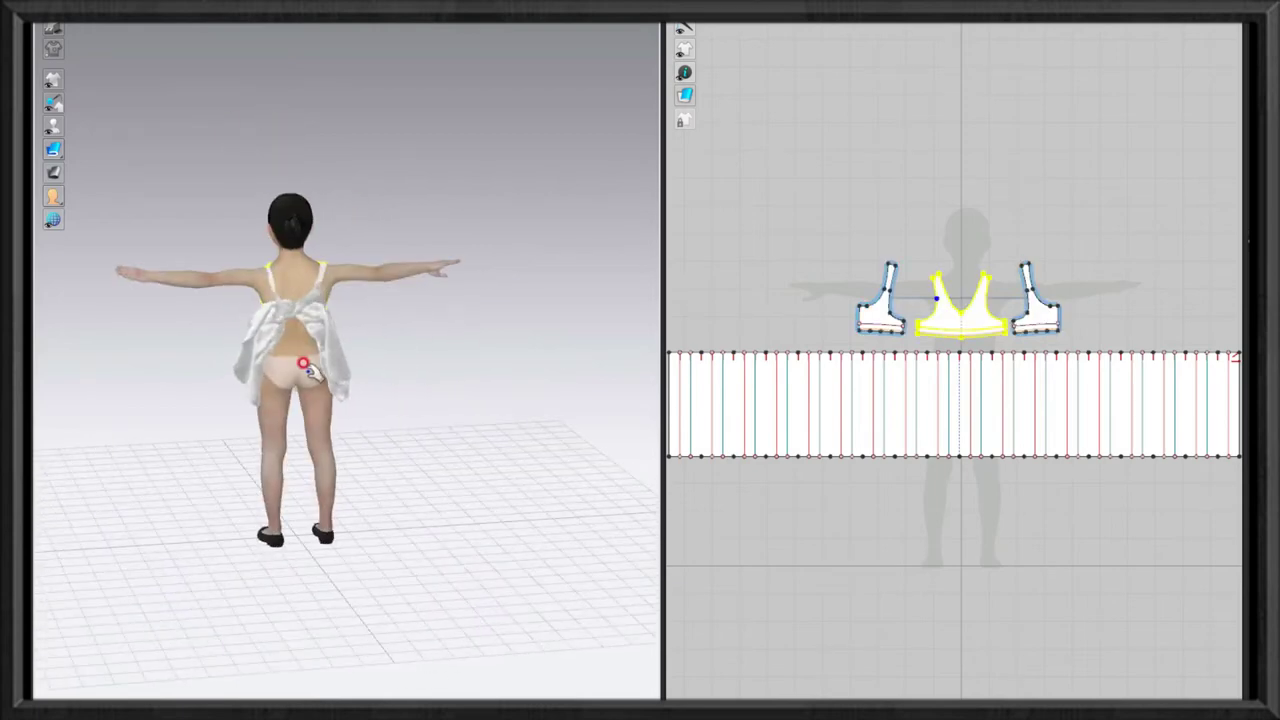
click(264, 396)
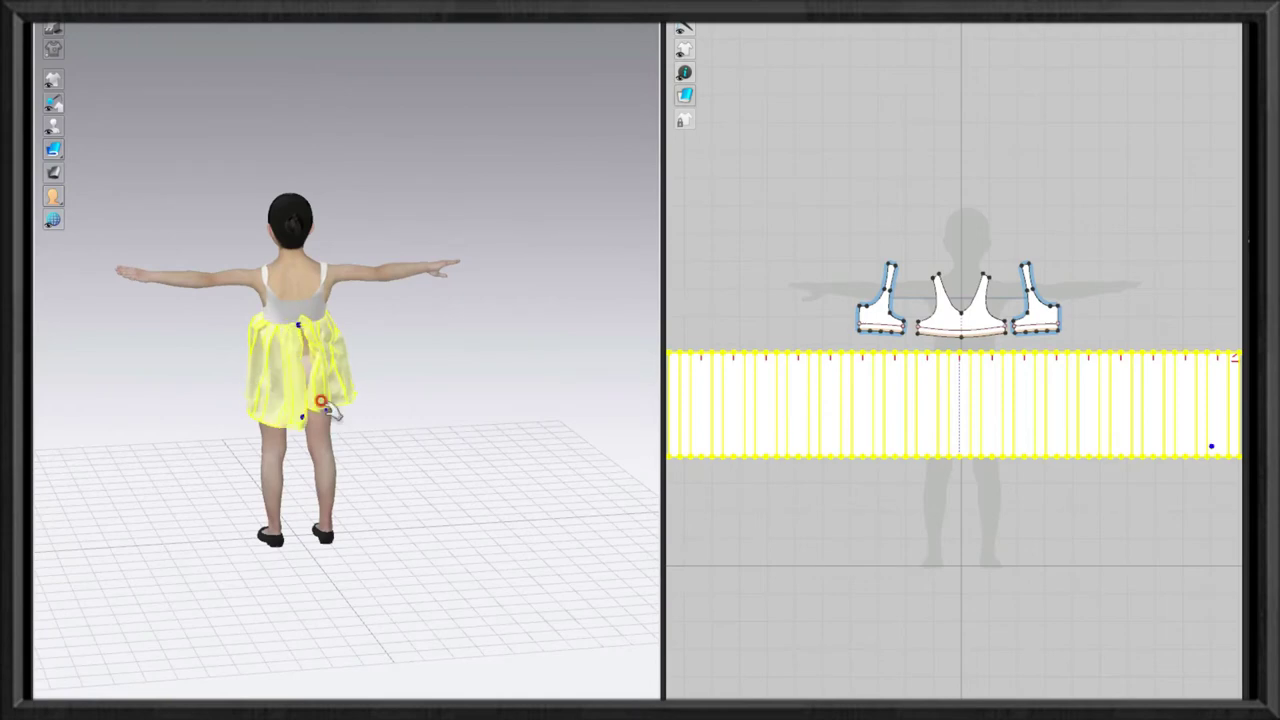
click(337, 391)
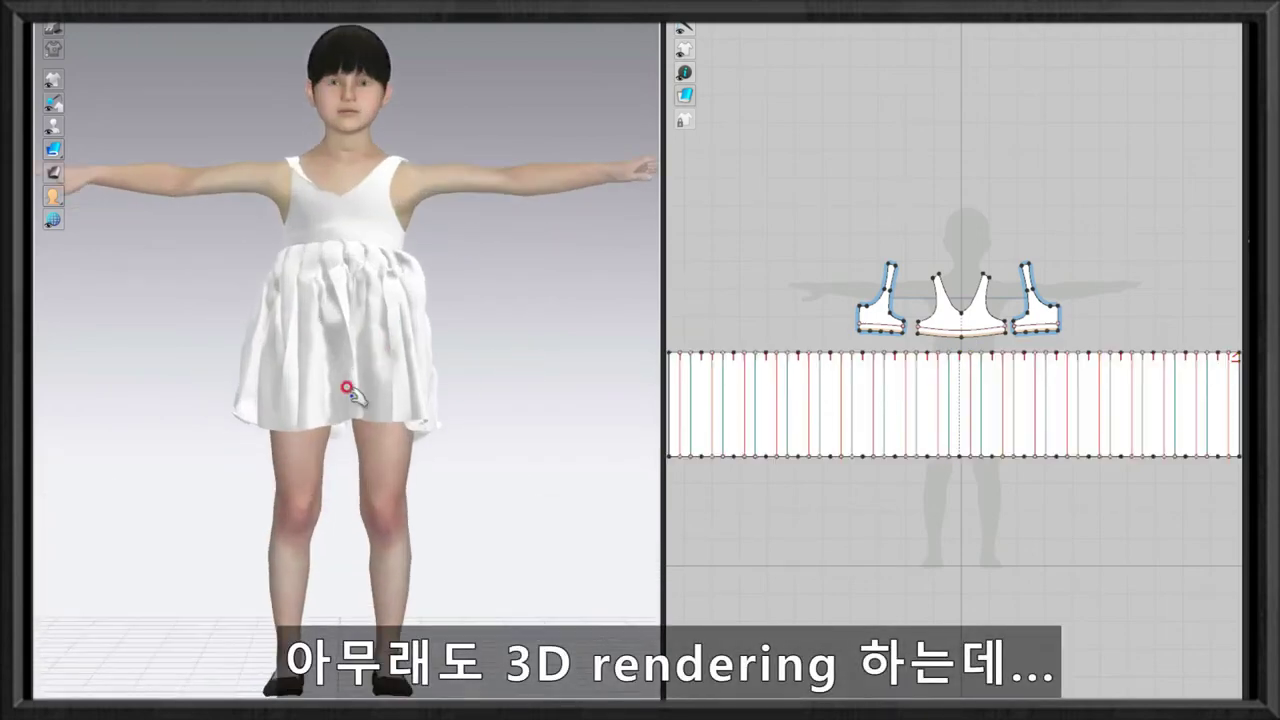
click(346, 390)
right_drag(314, 277, 209, 263)
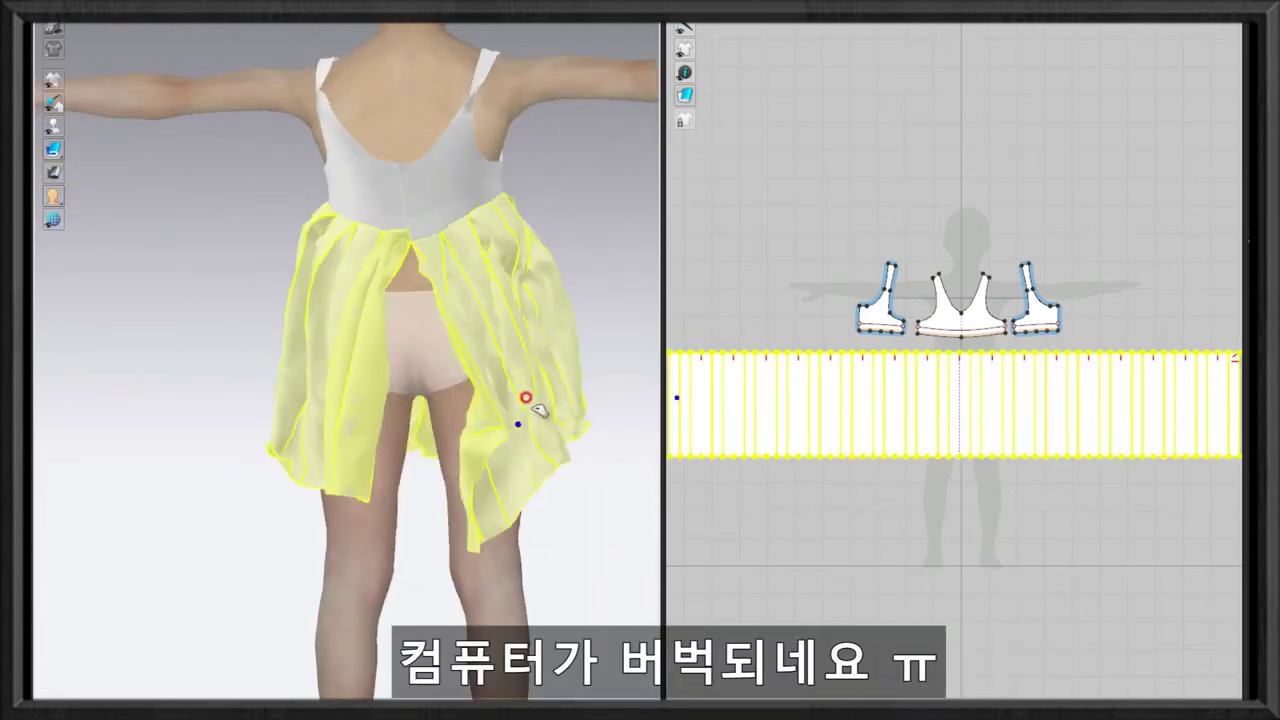
drag(510, 278, 605, 140)
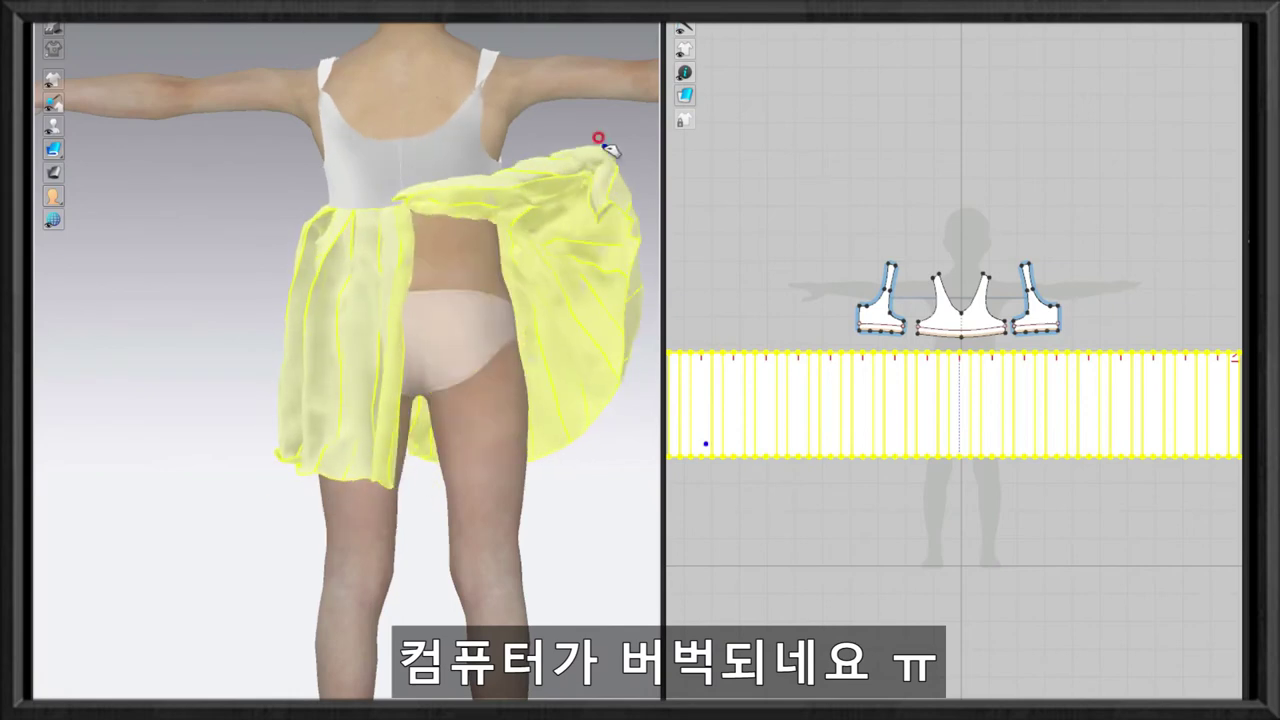
key(space)
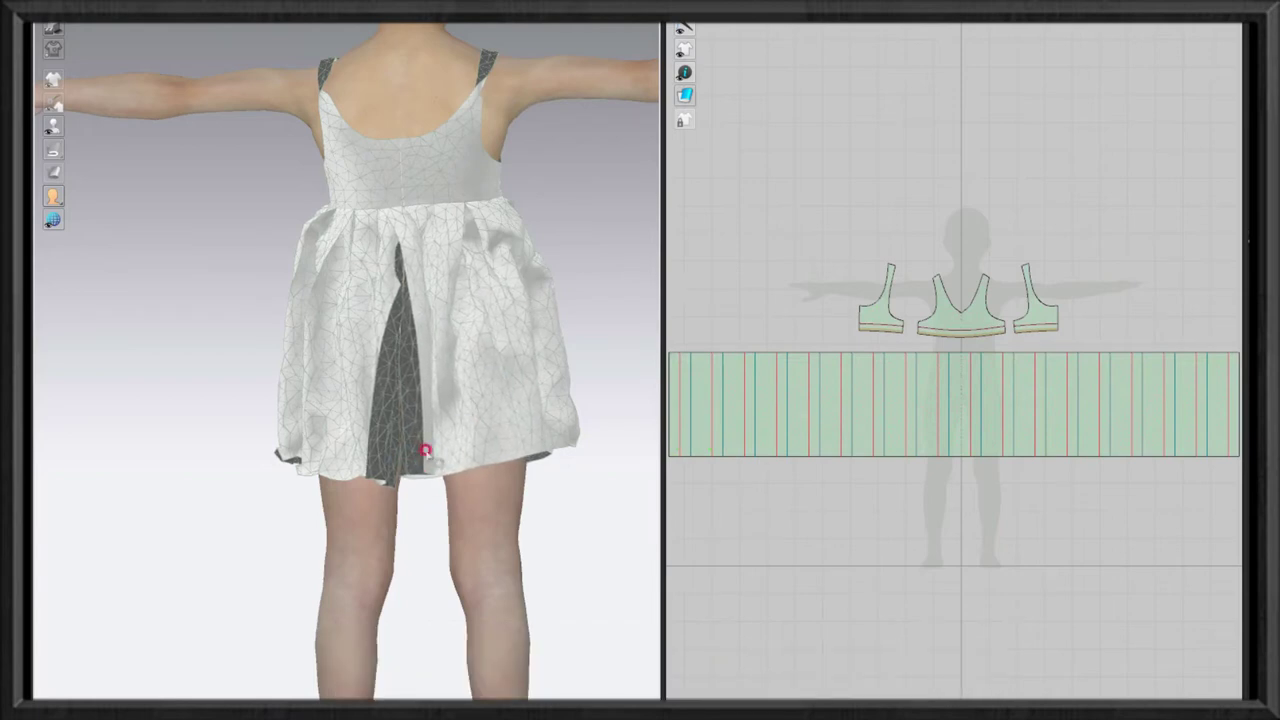
Tug the skirt hem upward to resettle it, then shift the skirt pattern slightly right.
drag(418, 462, 595, 205)
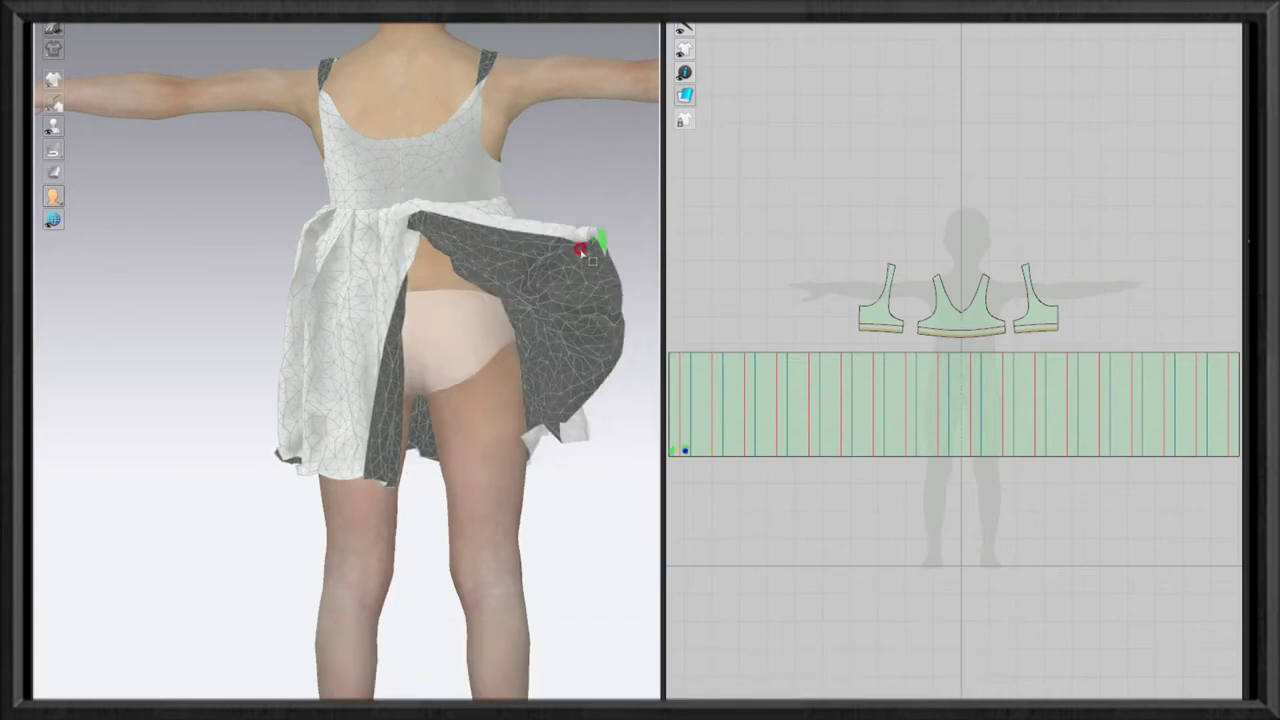
click(53, 28)
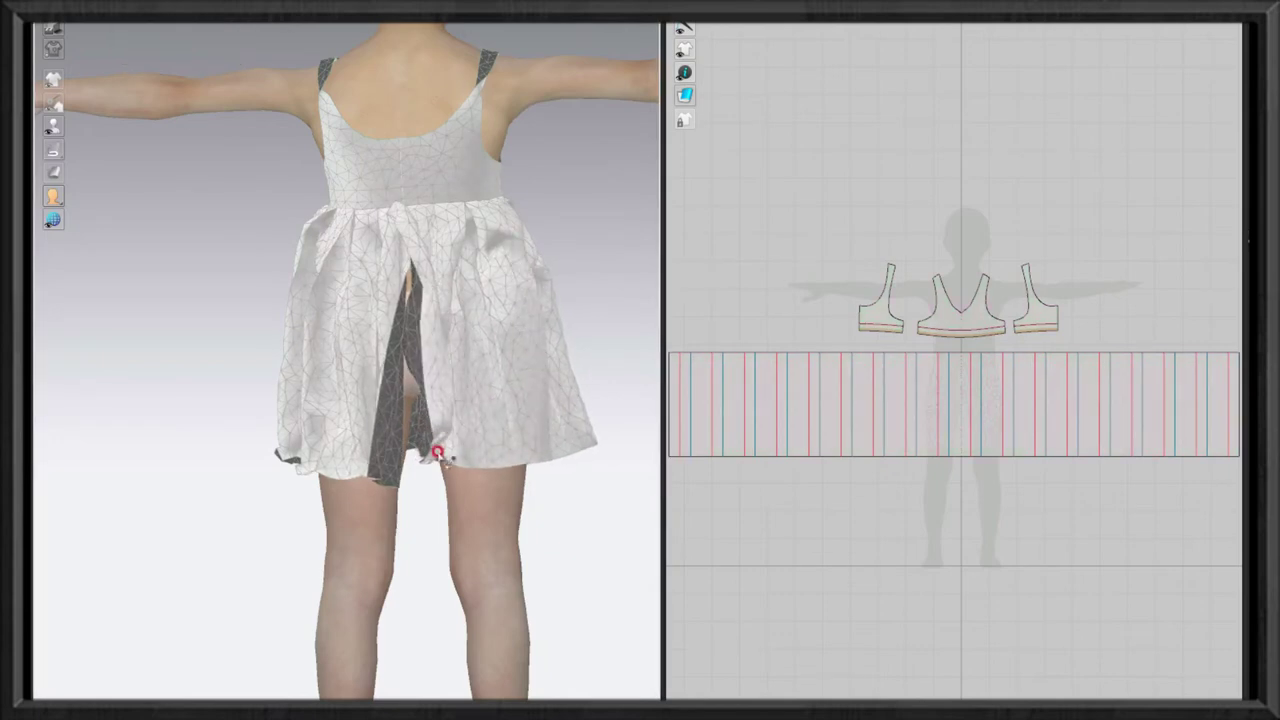
drag(435, 440, 628, 150)
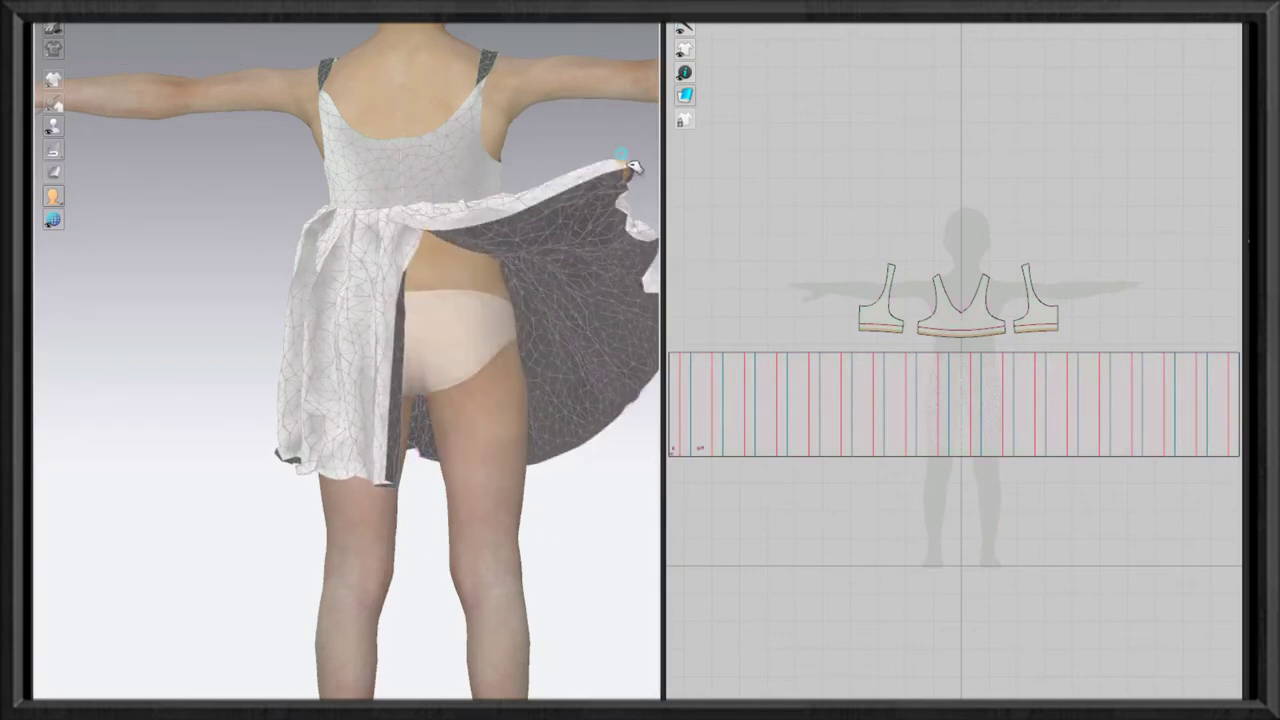
click(393, 290)
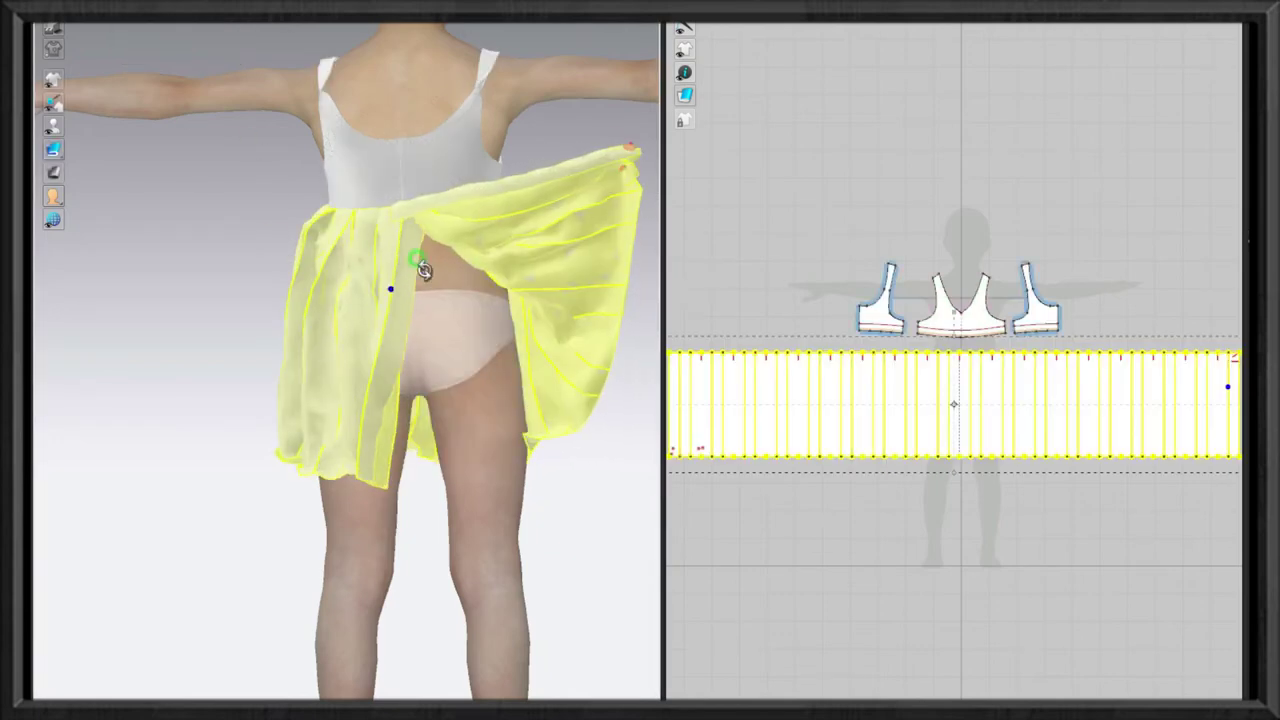
right_drag(423, 271, 393, 210)
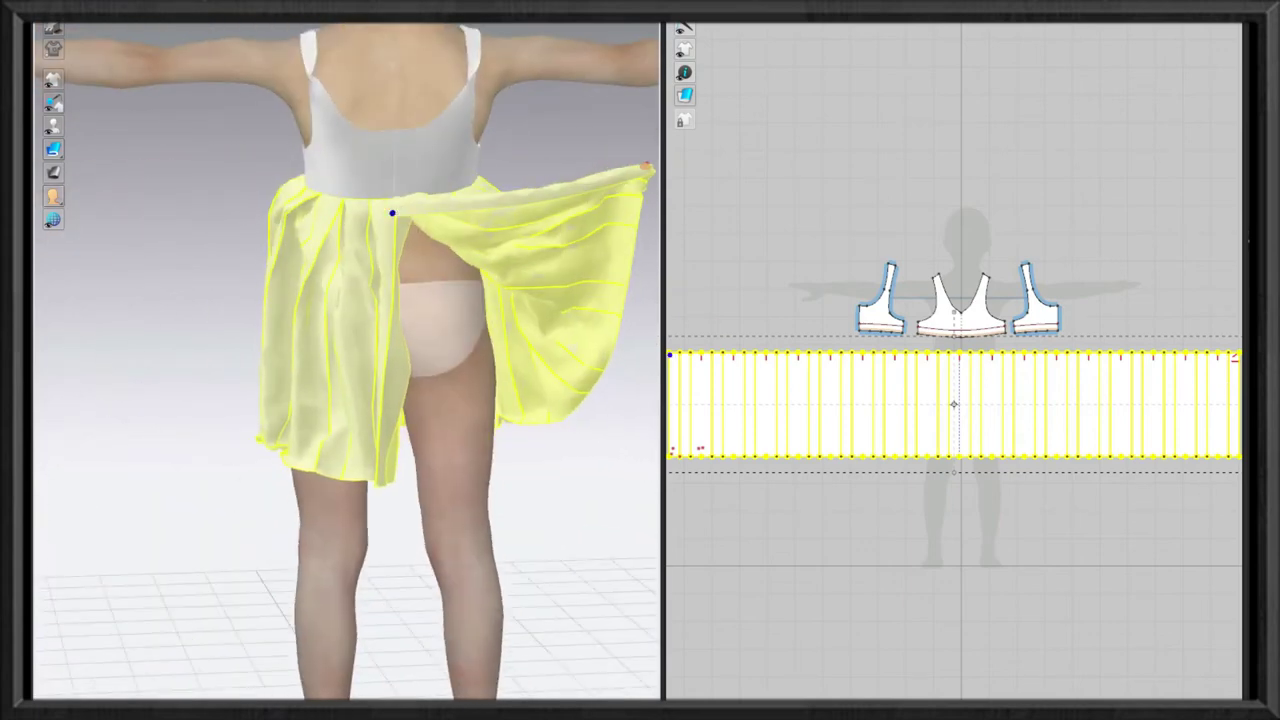
click(700, 340)
scroll(716, 308, up, 3)
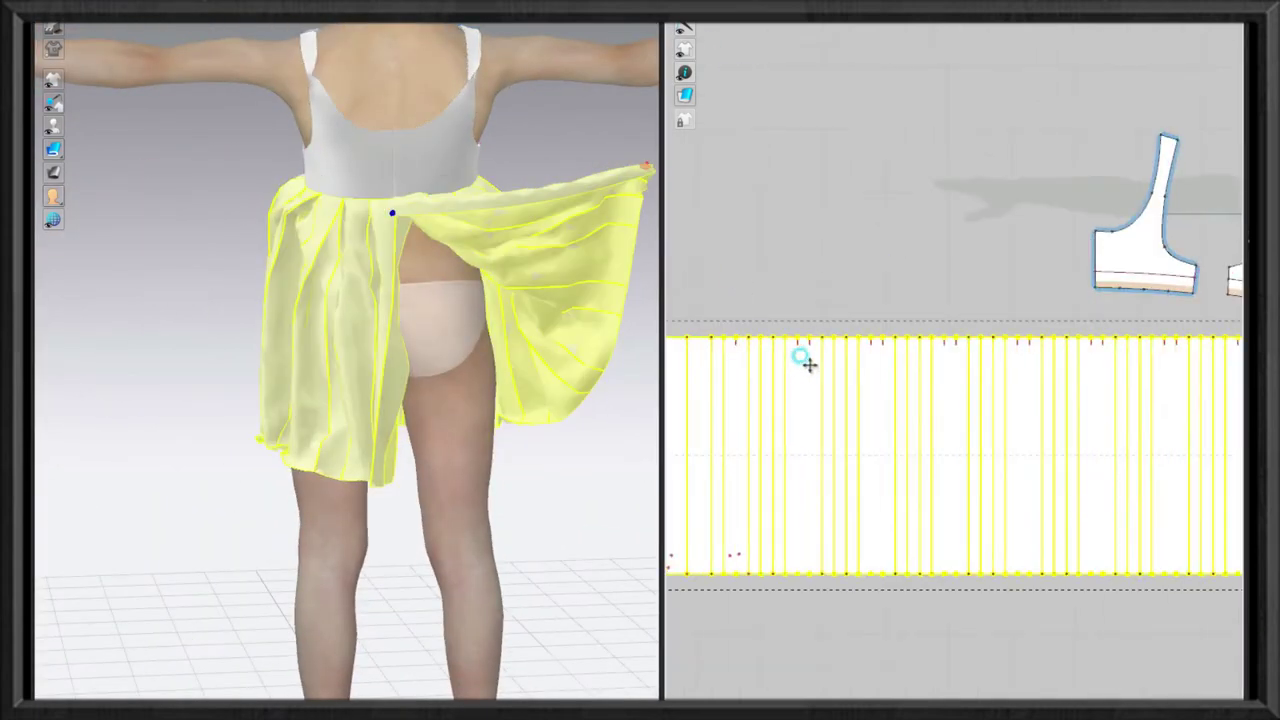
drag(752, 357, 803, 357)
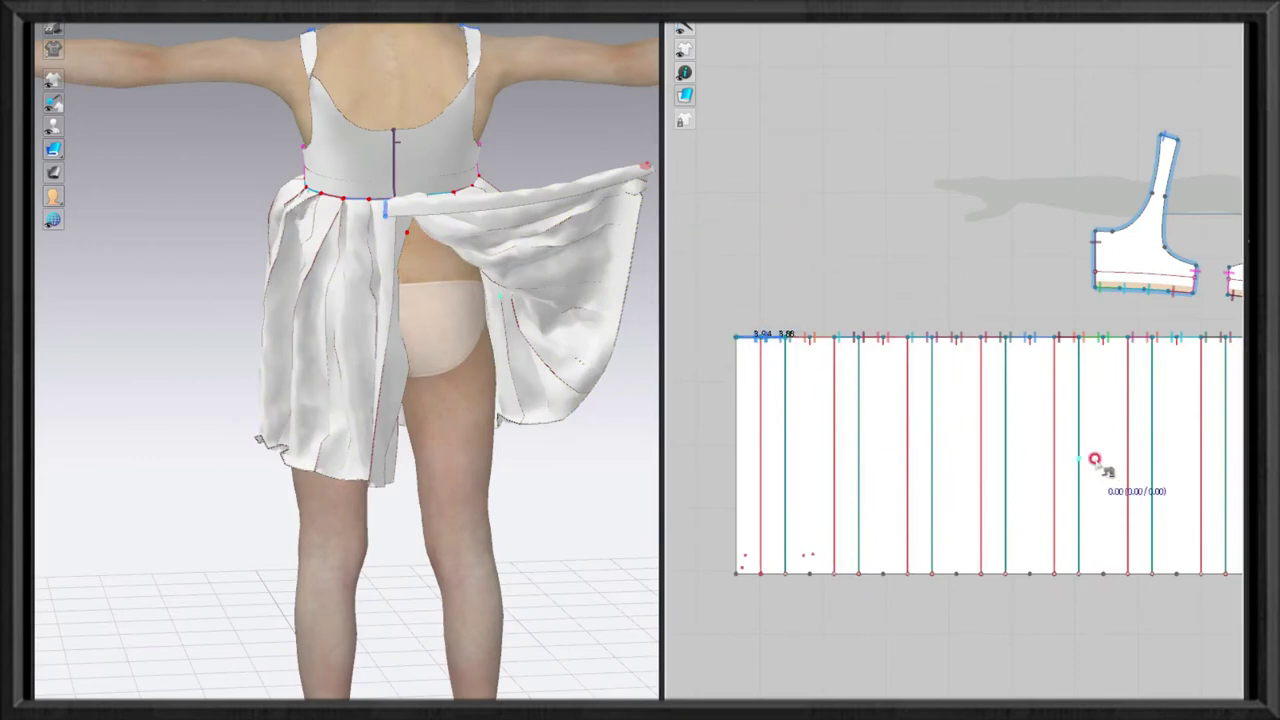
scroll(1074, 449, down, 3)
scroll(1137, 491, up, 2)
scroll(1214, 371, down, 2)
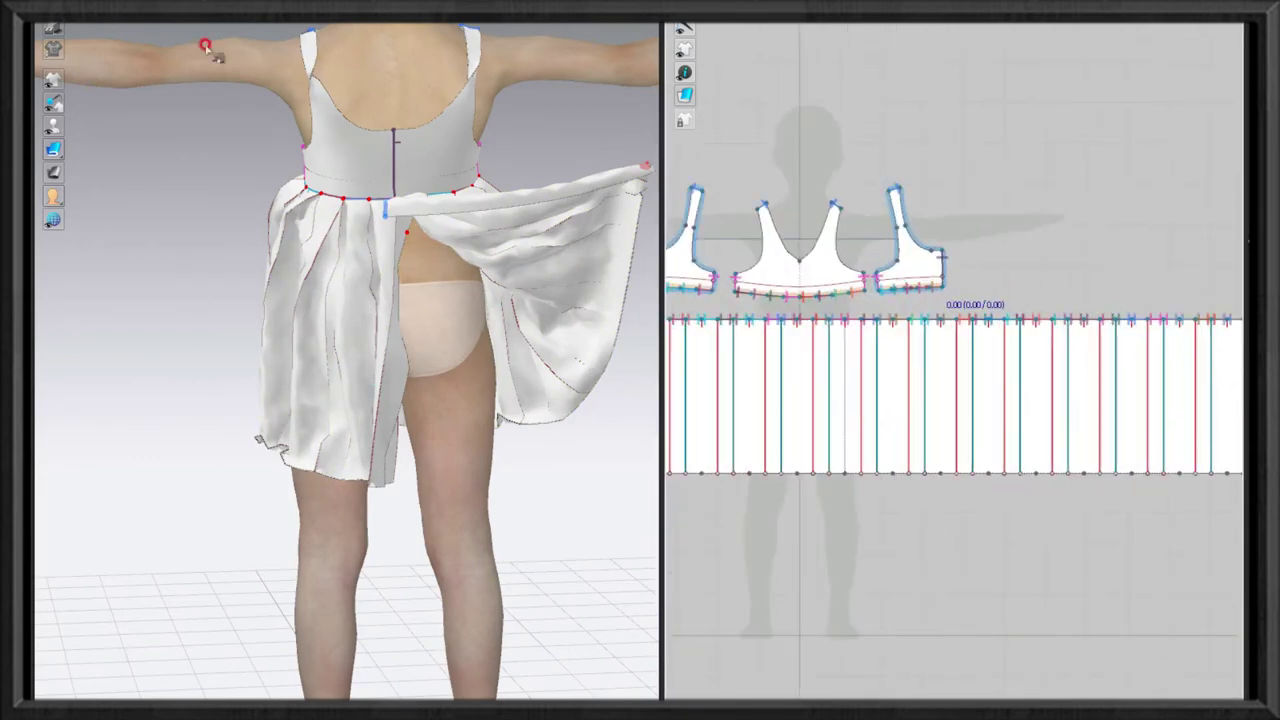
click(385, 190)
click(704, 274)
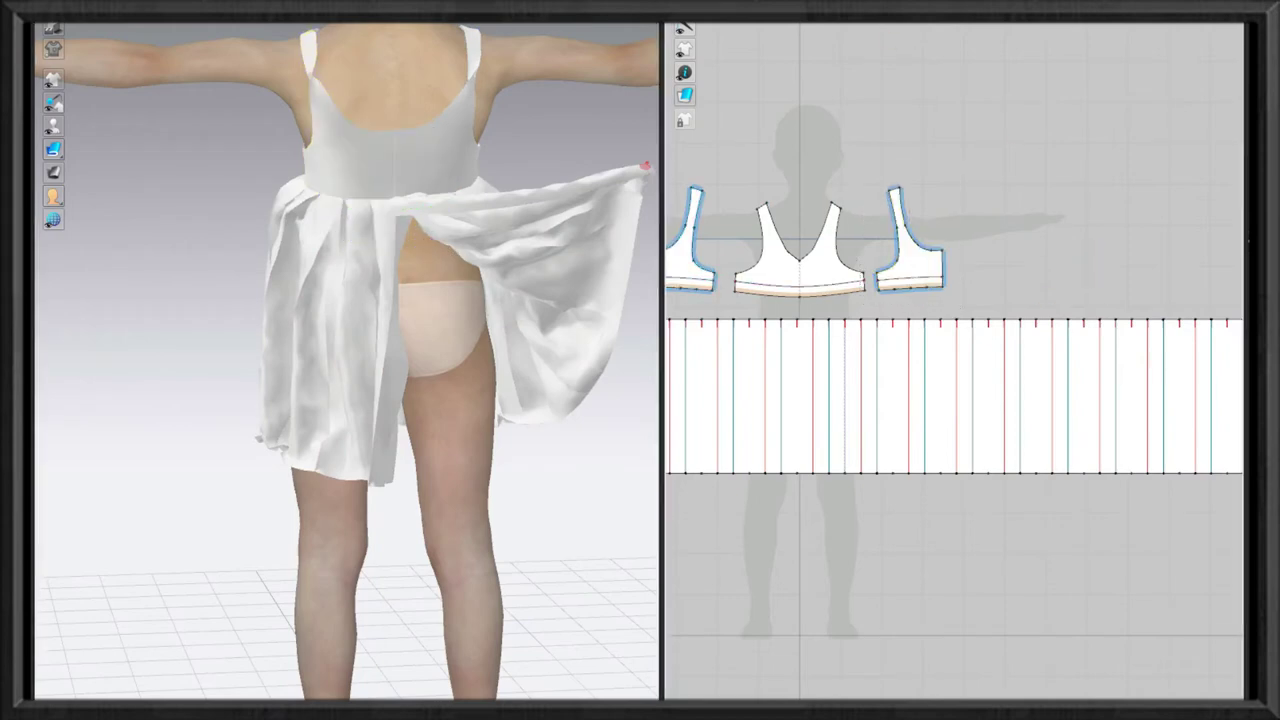
scroll(1234, 357, down, 2)
scroll(1034, 363, down, 1)
middle_drag(1212, 387, 1119, 396)
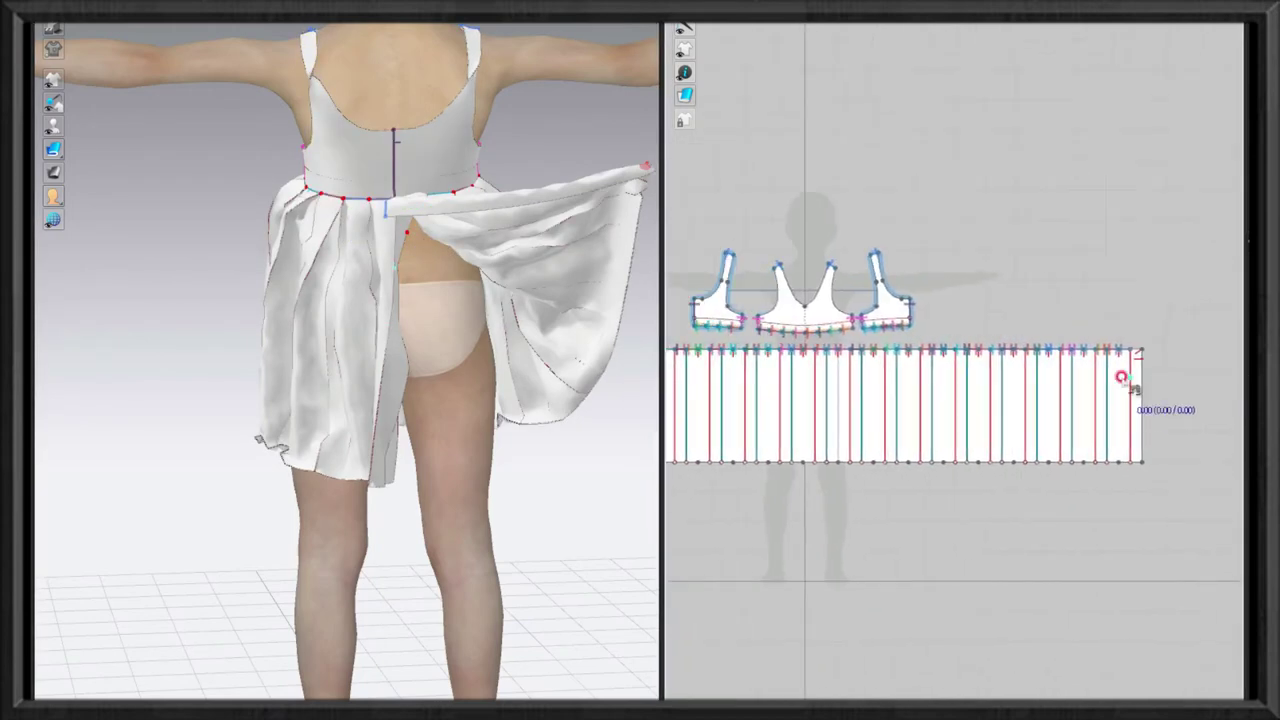
click(820, 371)
scroll(803, 366, up, 2)
click(700, 214)
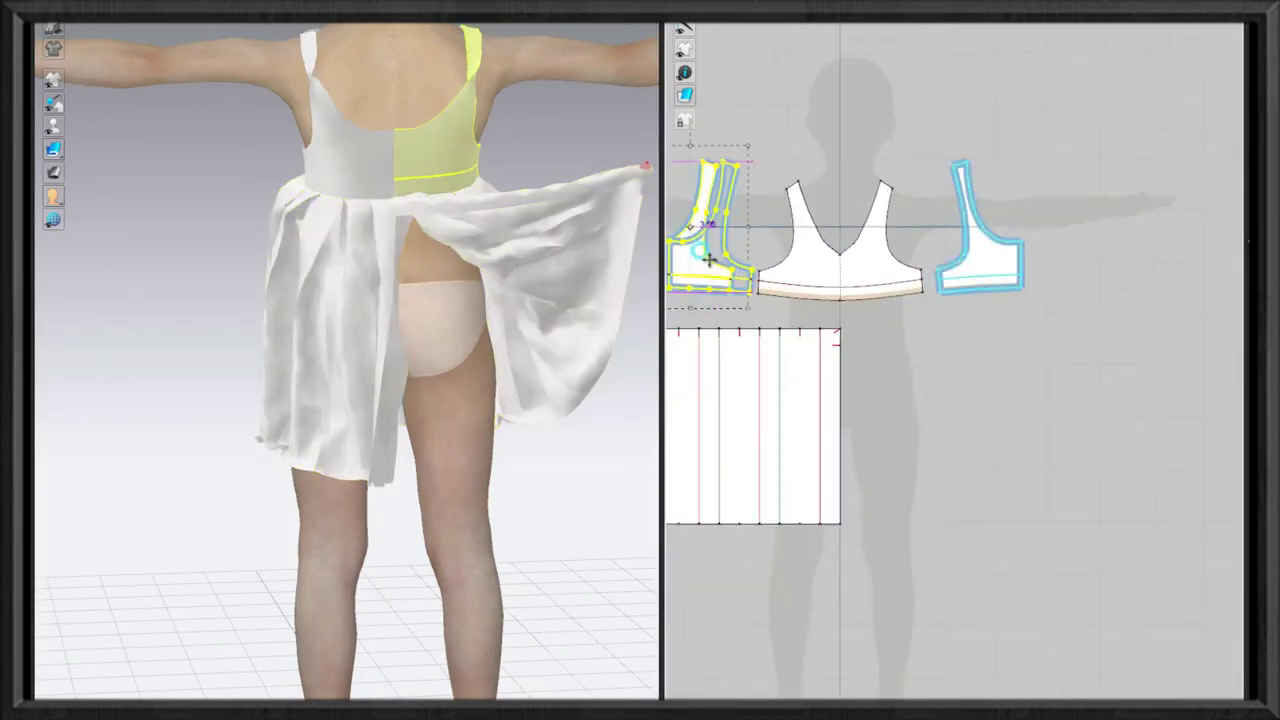
scroll(700, 320, up, 2)
click(961, 357)
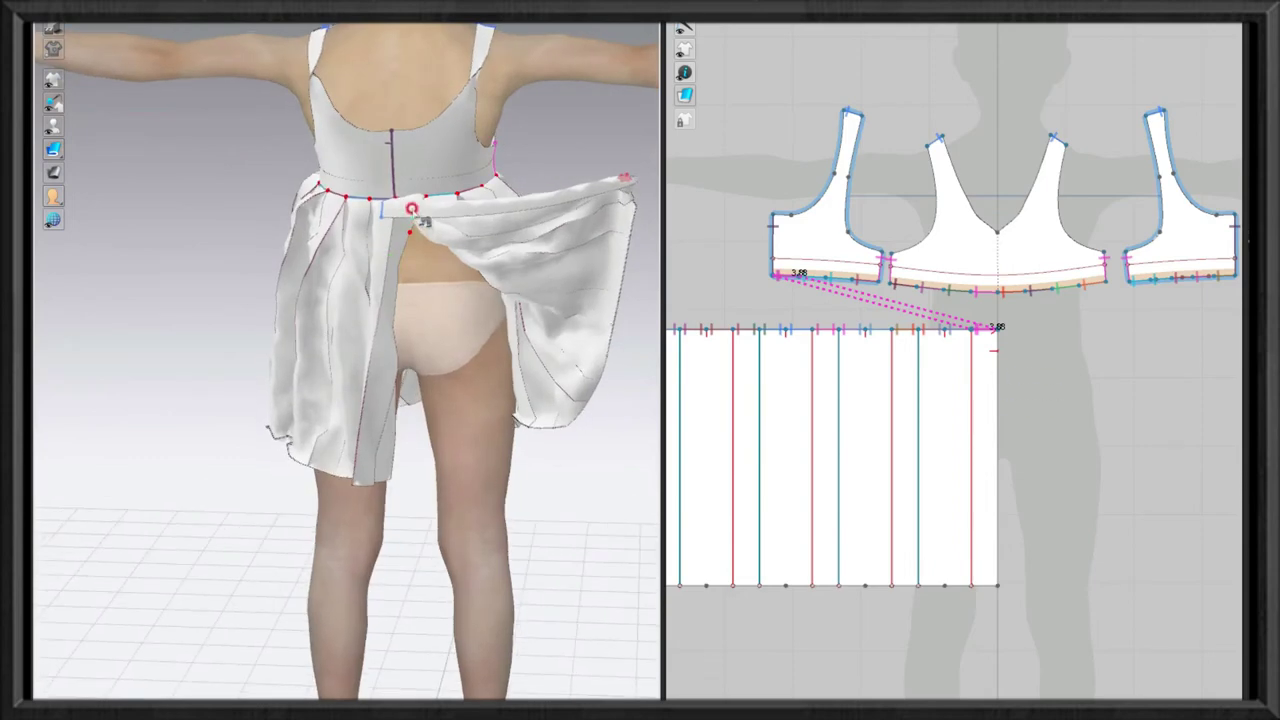
right_drag(478, 238, 420, 264)
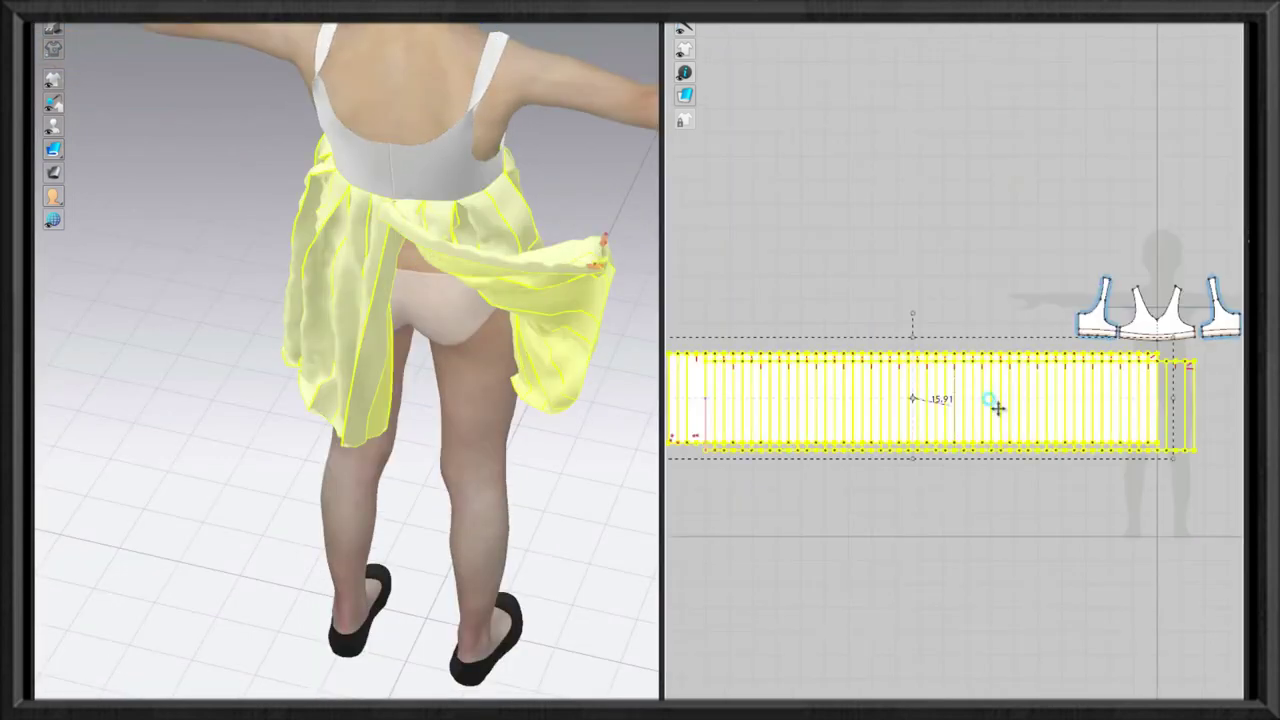
Move the pinned skirt point, pause simulation, and remove its pin so the skirt falls.
click(443, 200)
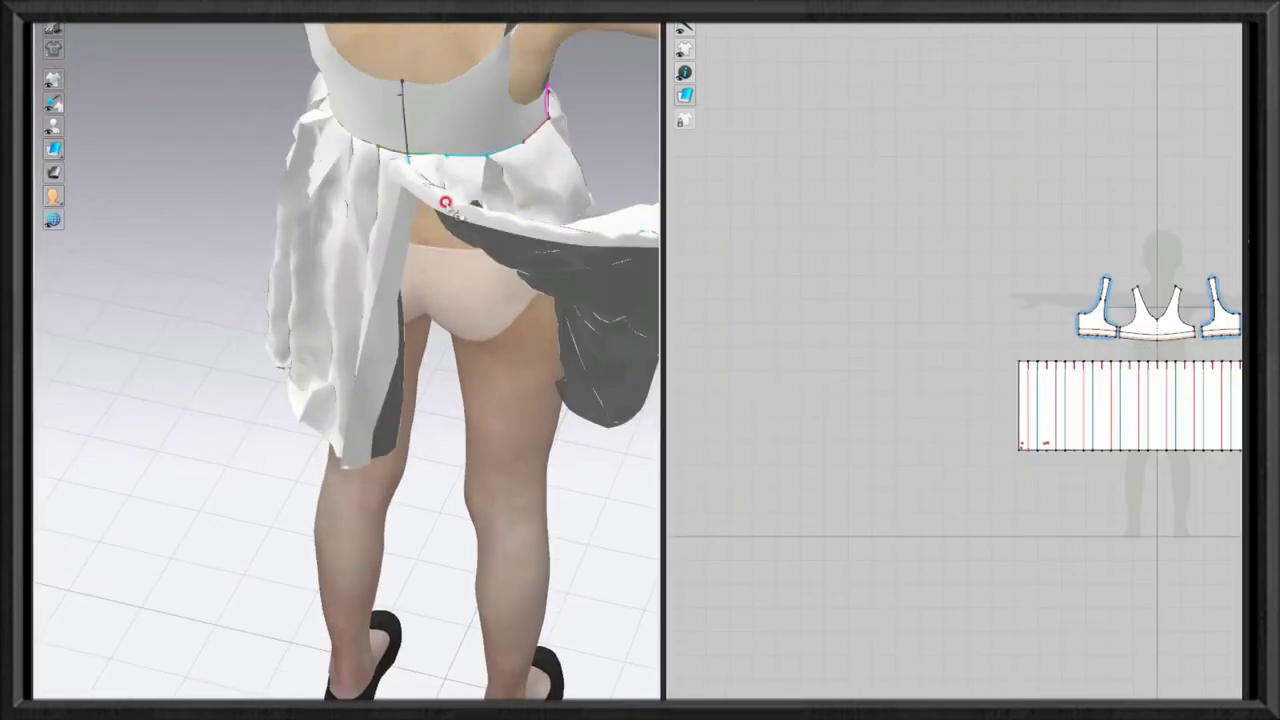
mouse_move(397, 197)
mouse_down()
mouse_move(482, 114)
mouse_move(487, 31)
mouse_up()
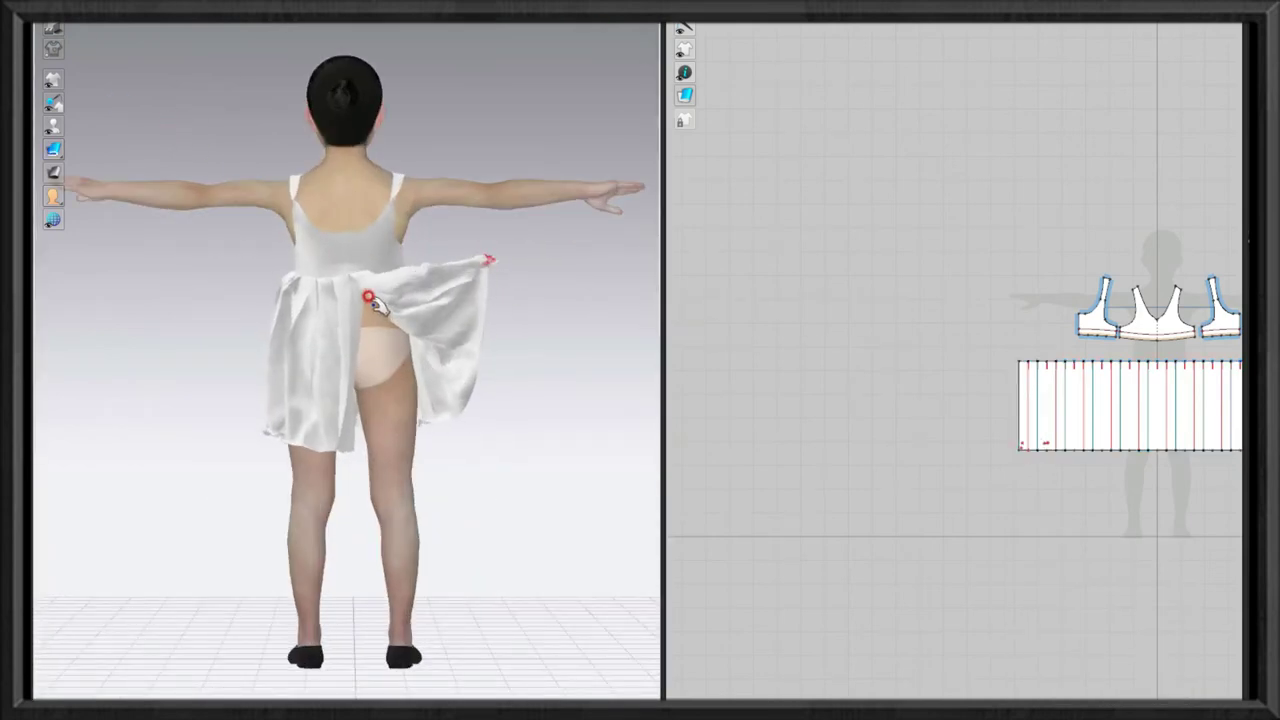
right_drag(486, 257, 349, 357)
key(space)
right_click(474, 366)
click(489, 395)
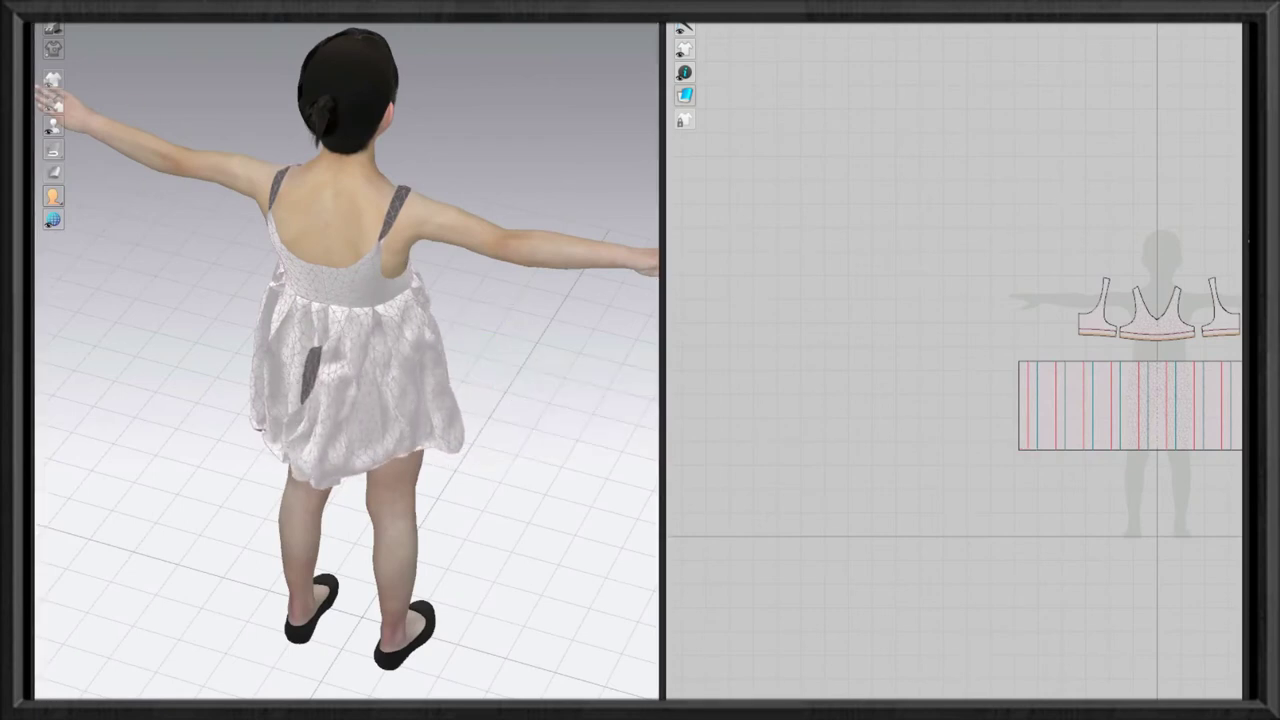
Select the skirt and zoom and orbit to inspect its back drape.
click(297, 534)
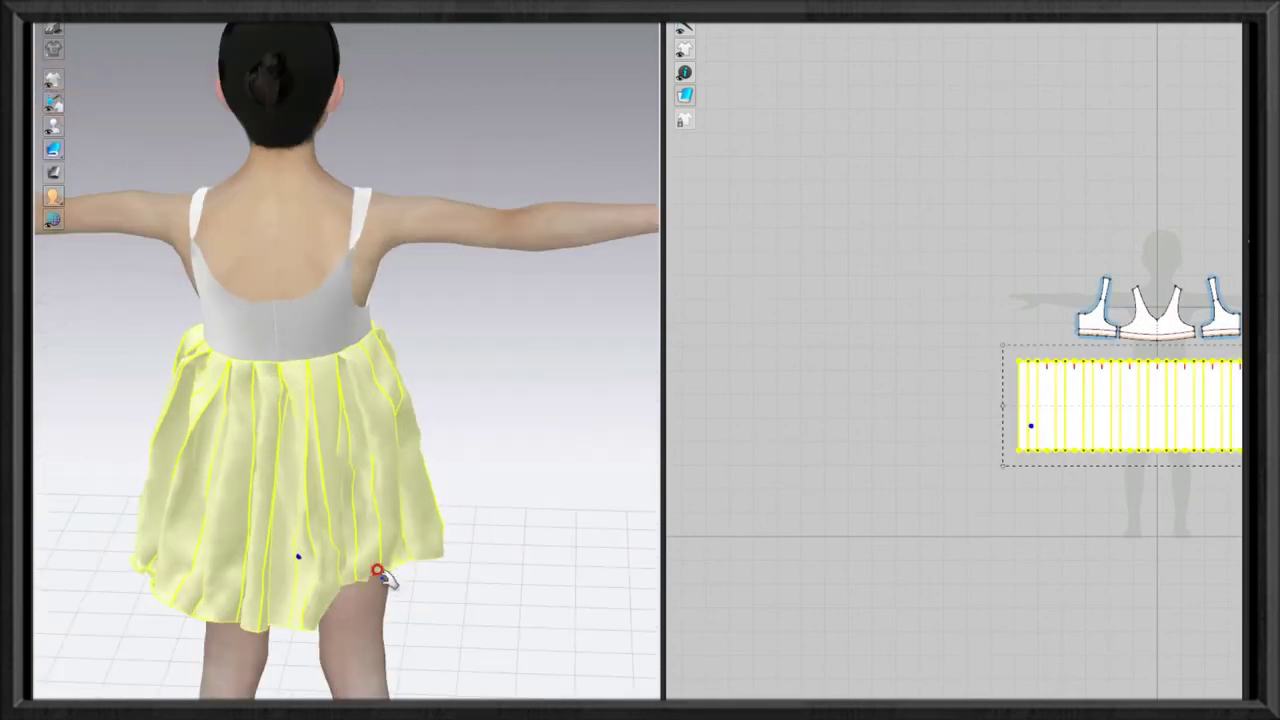
scroll(277, 571, up, 3)
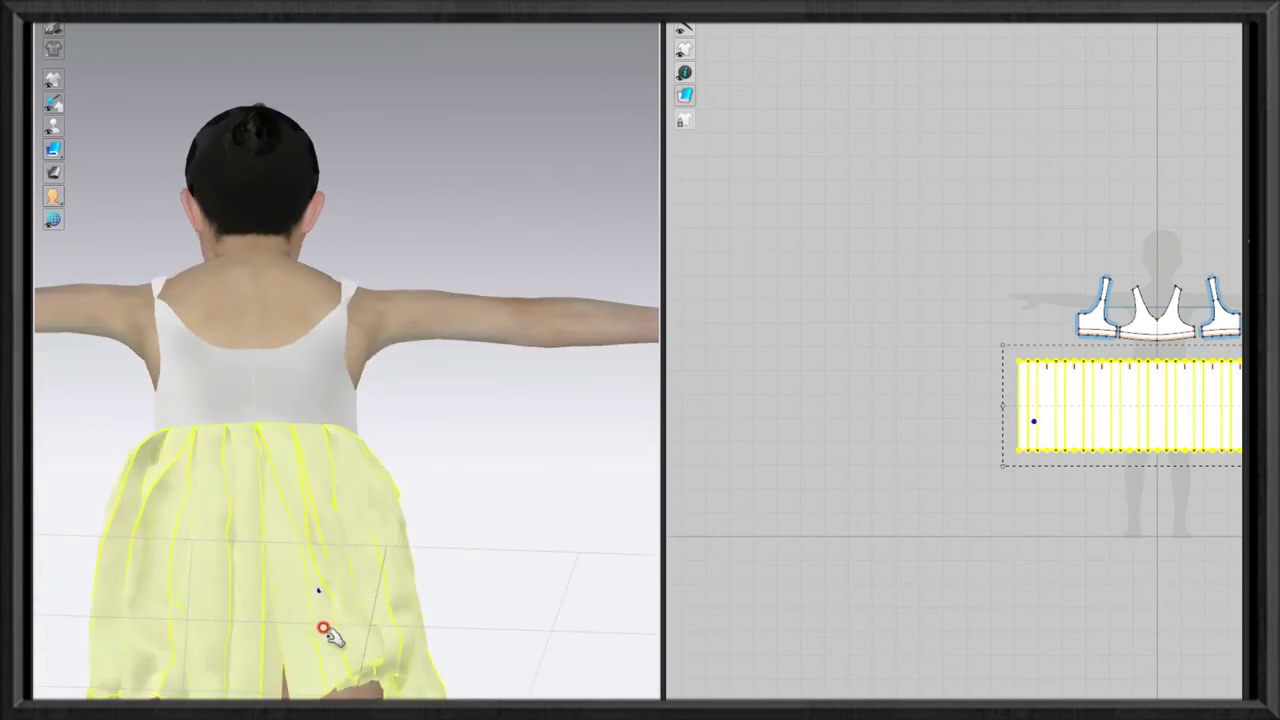
right_drag(270, 468, 294, 491)
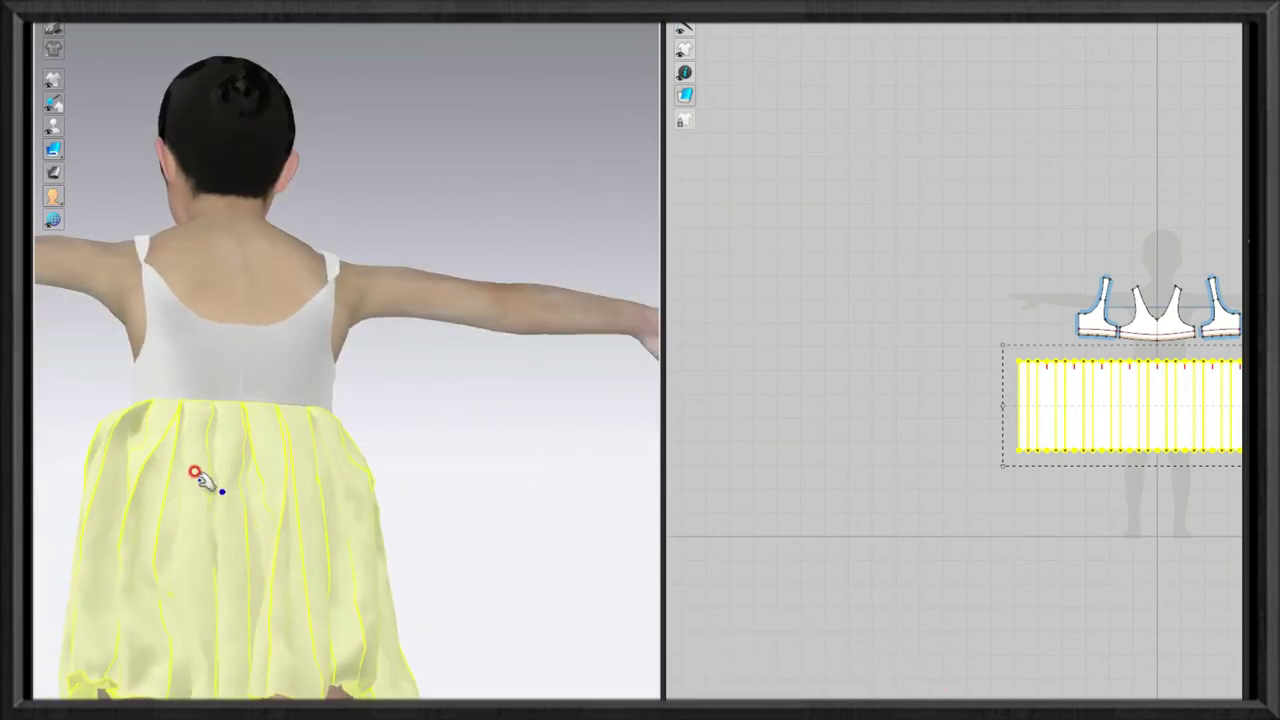
right_drag(223, 480, 253, 492)
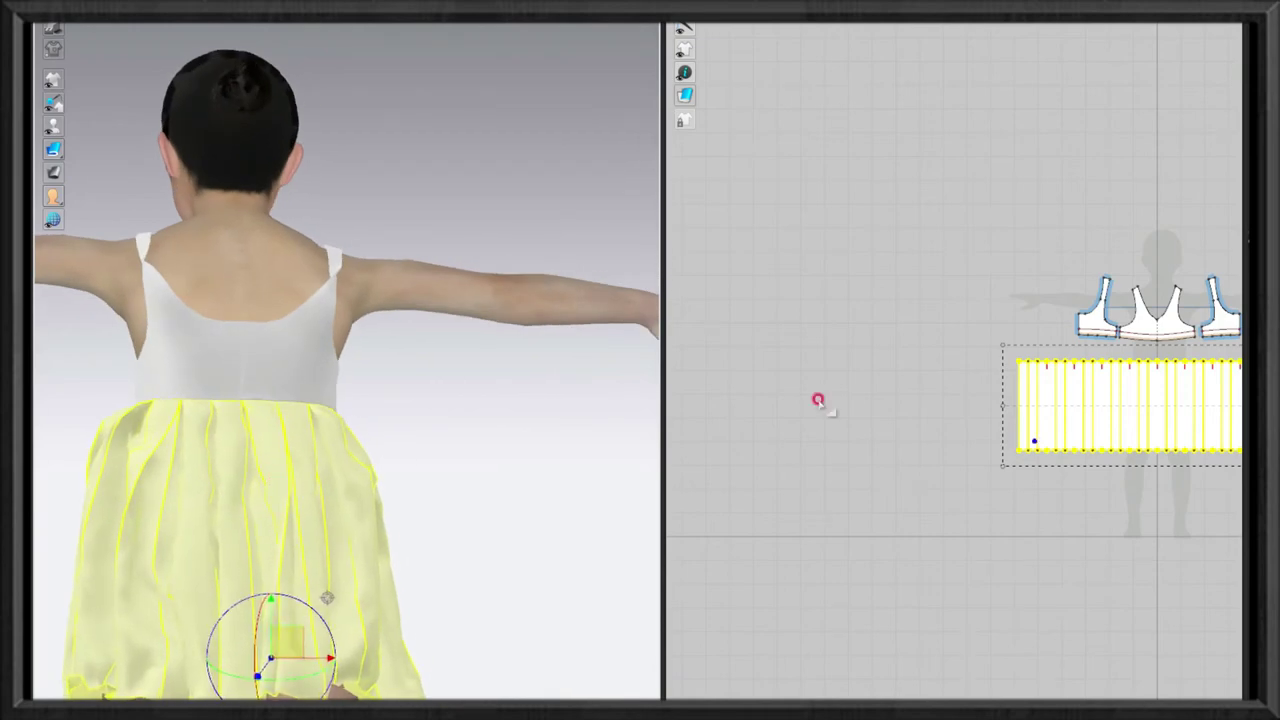
Select the back bodice piece and switch to the sewing mode.
click(720, 77)
scroll(700, 200, up, 5)
click(683, 220)
key(n)
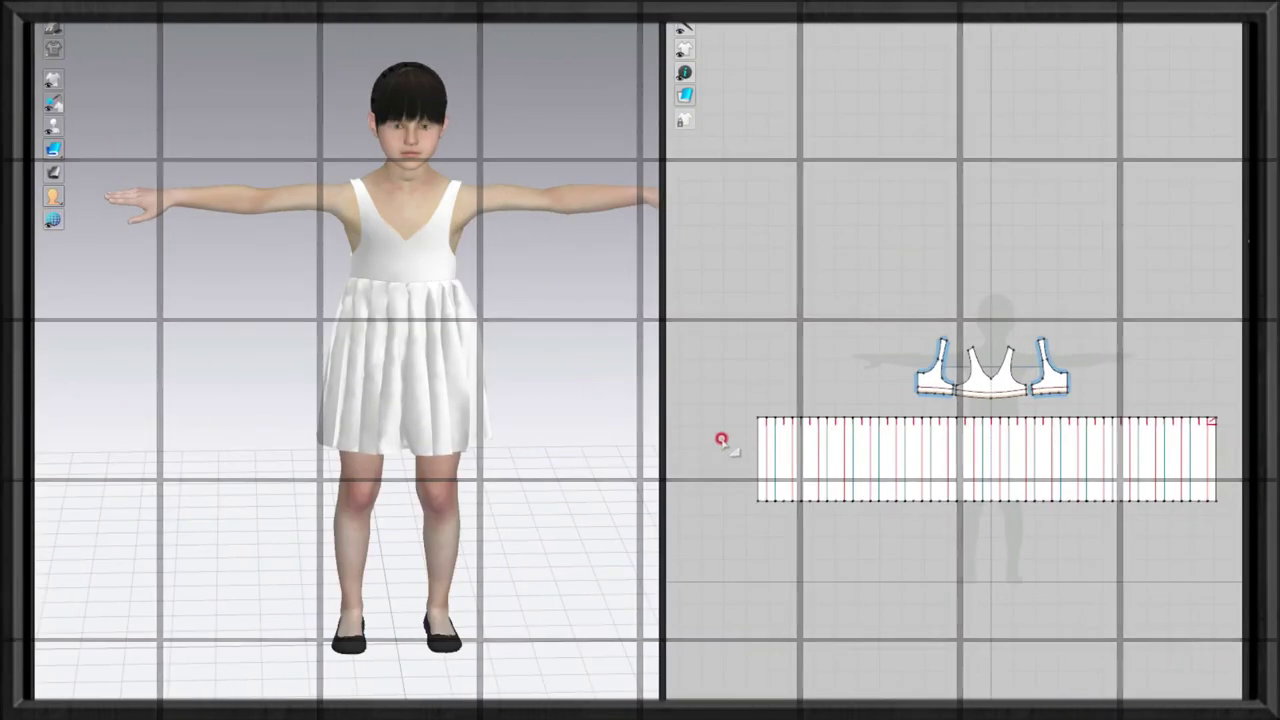
Lengthen the pleated skirt panel by moving its hem line down exactly 16.61 cm.
drag(722, 460, 1200, 535)
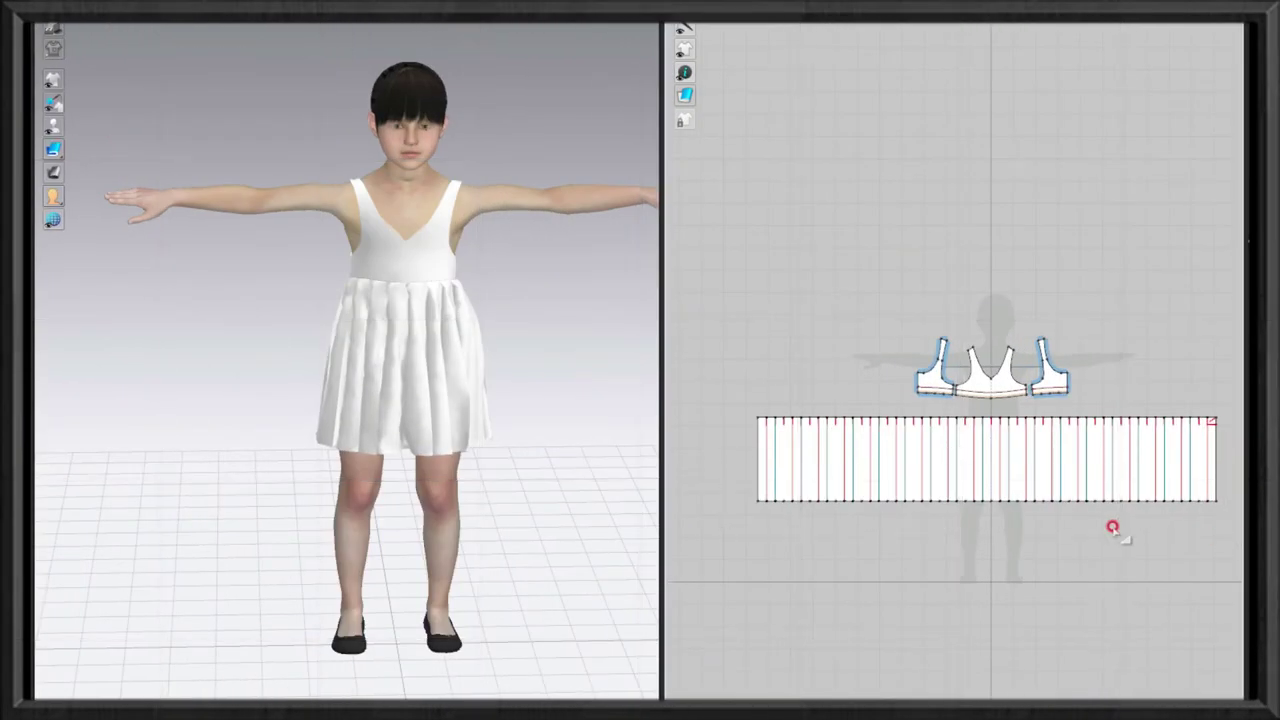
drag(1230, 535, 1232, 537)
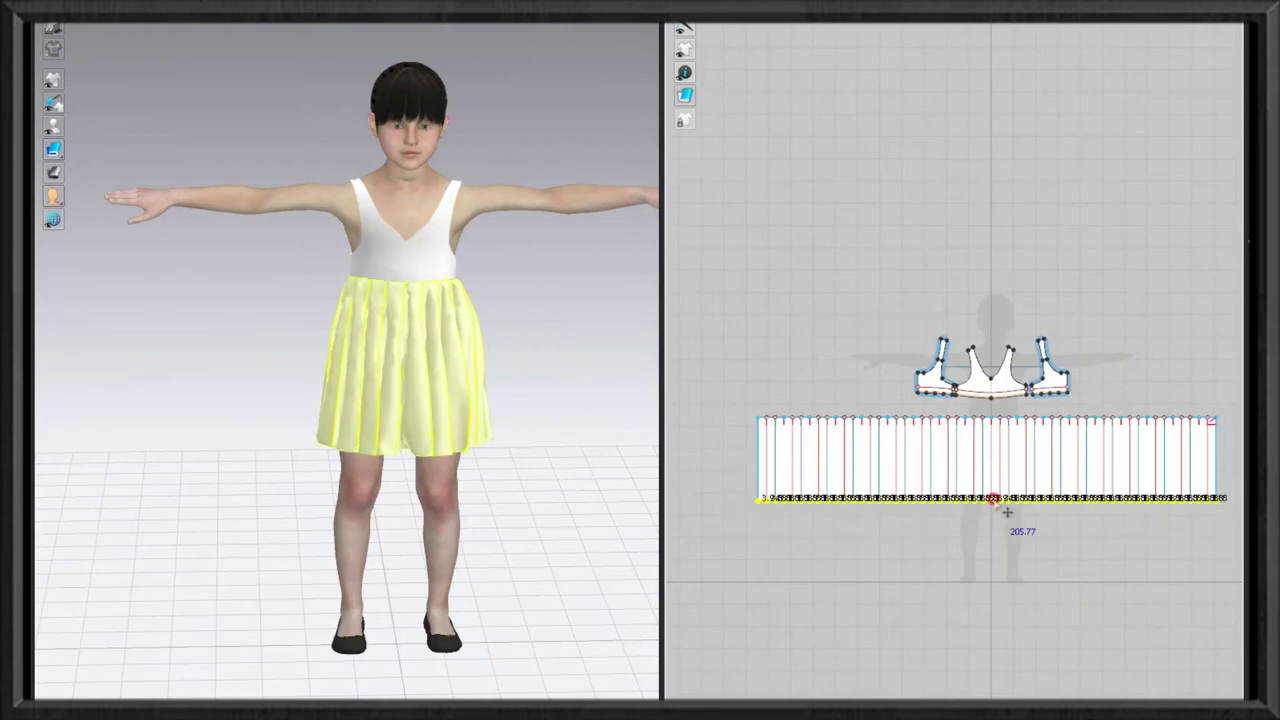
drag(991, 500, 993, 514)
key(Return)
click(808, 345)
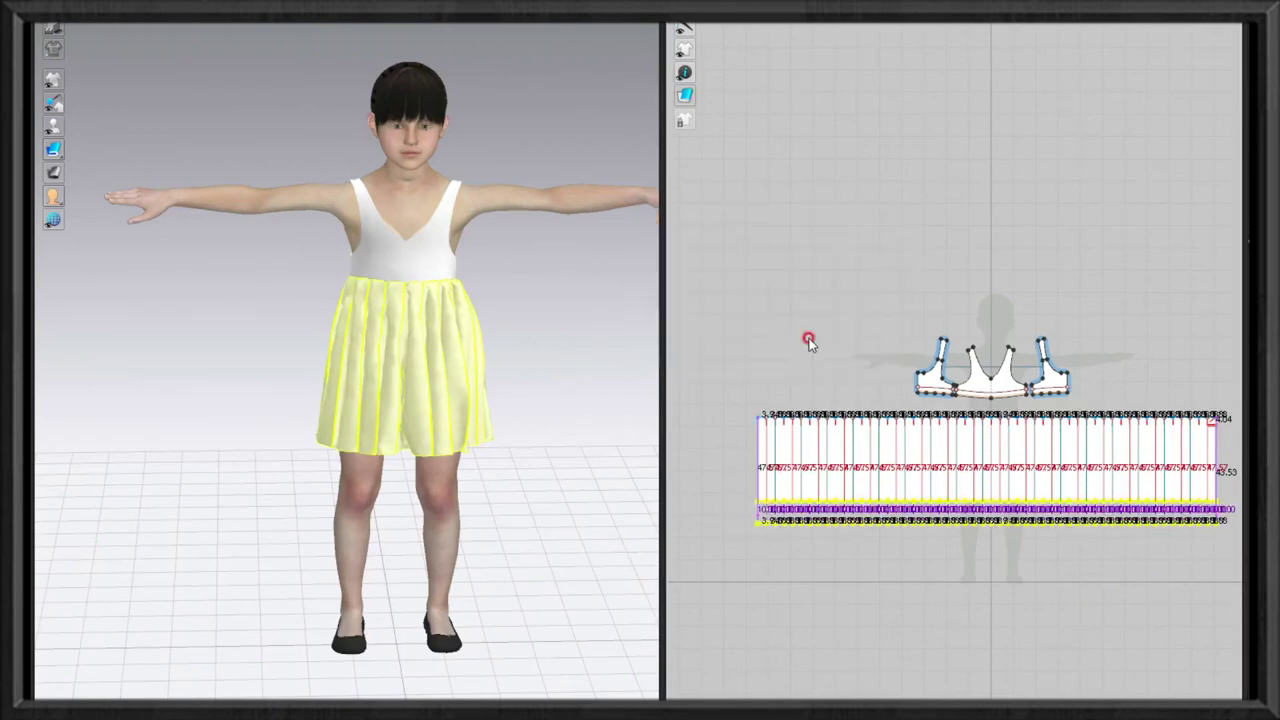
drag(991, 522, 986, 566)
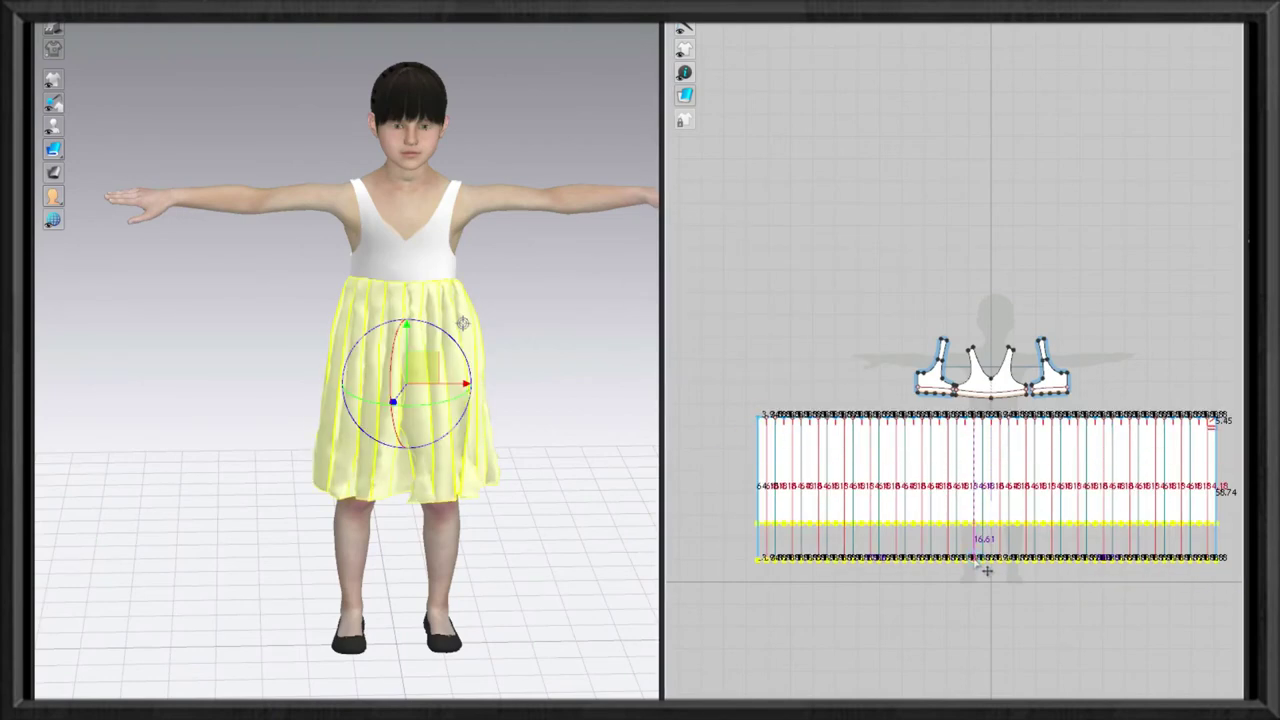
key(Return)
key(Return)
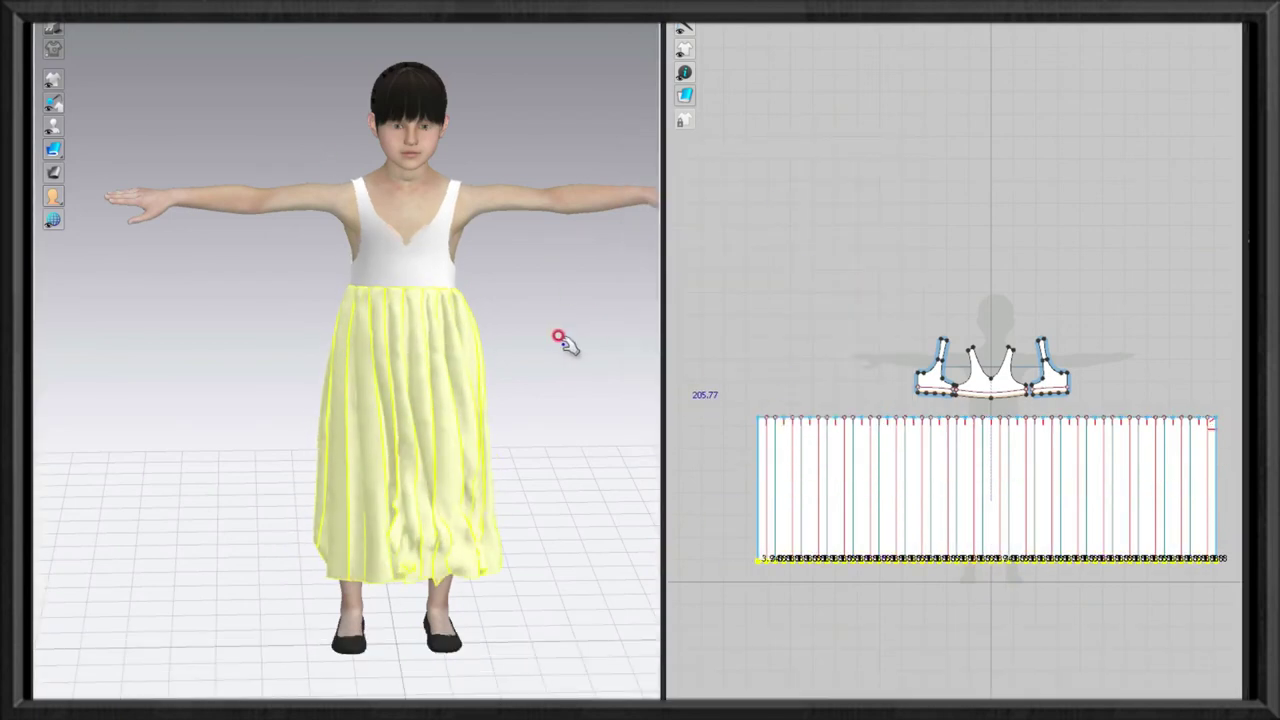
click(837, 466)
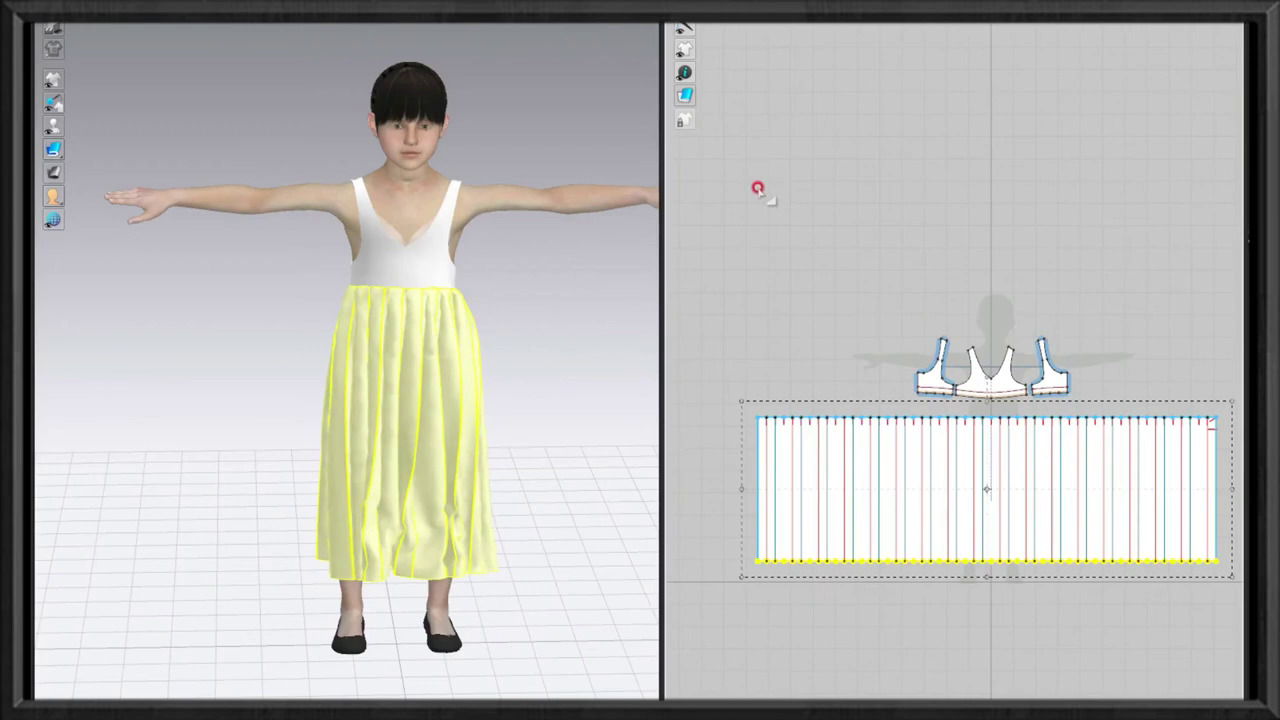
Orbit and zoom around the avatar to inspect the draped pleated dress from side, back and front.
right_drag(518, 478, 366, 566)
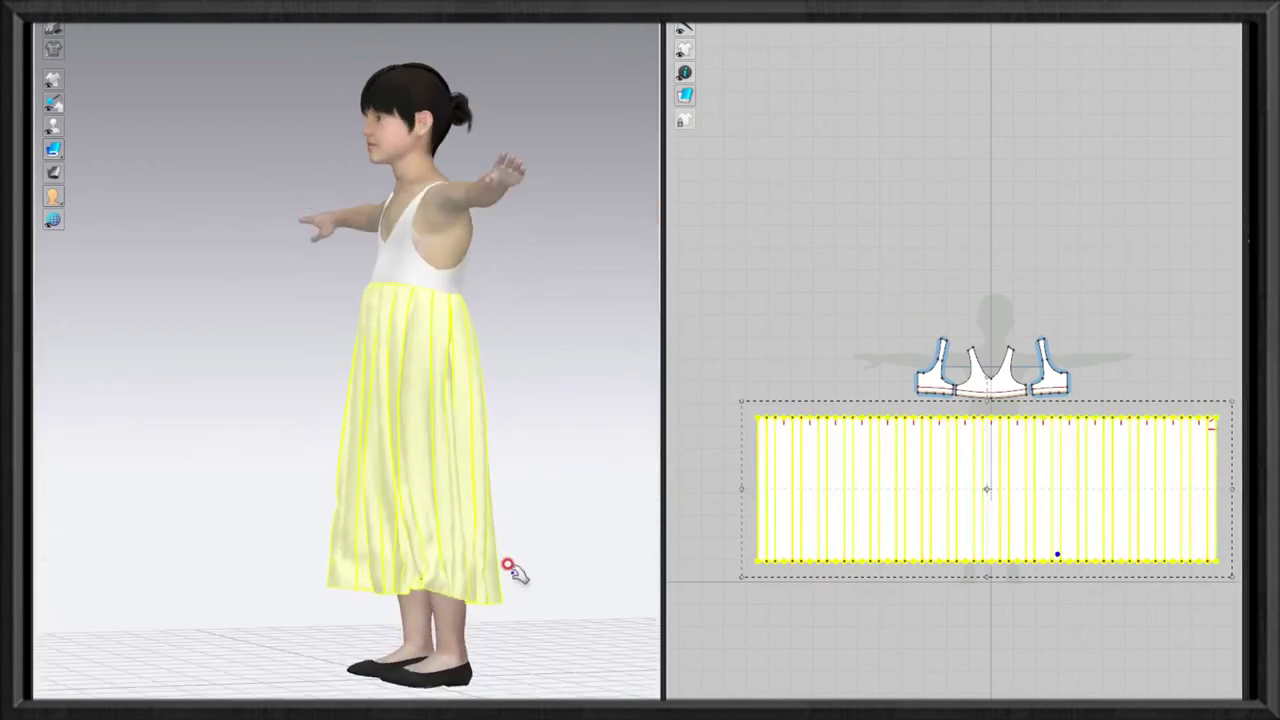
right_drag(470, 515, 357, 337)
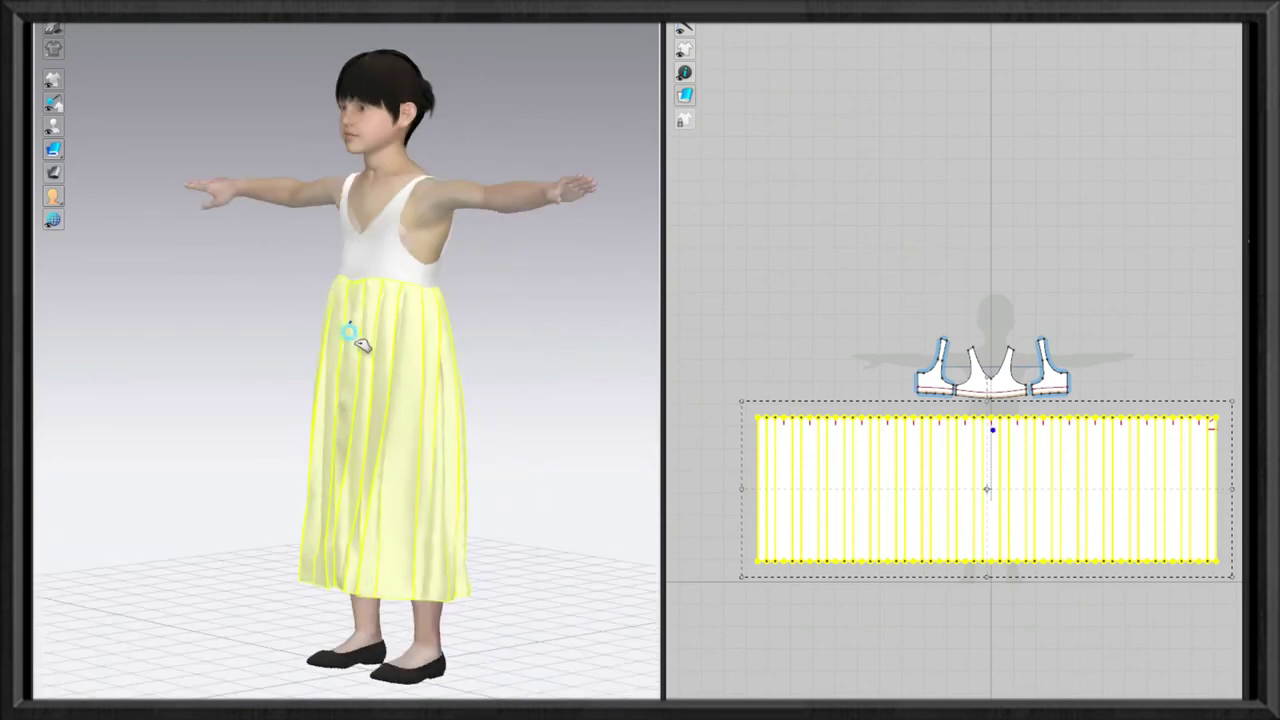
click(550, 443)
mouse_move(546, 438)
right_down()
mouse_move(277, 354)
mouse_move(482, 328)
right_up()
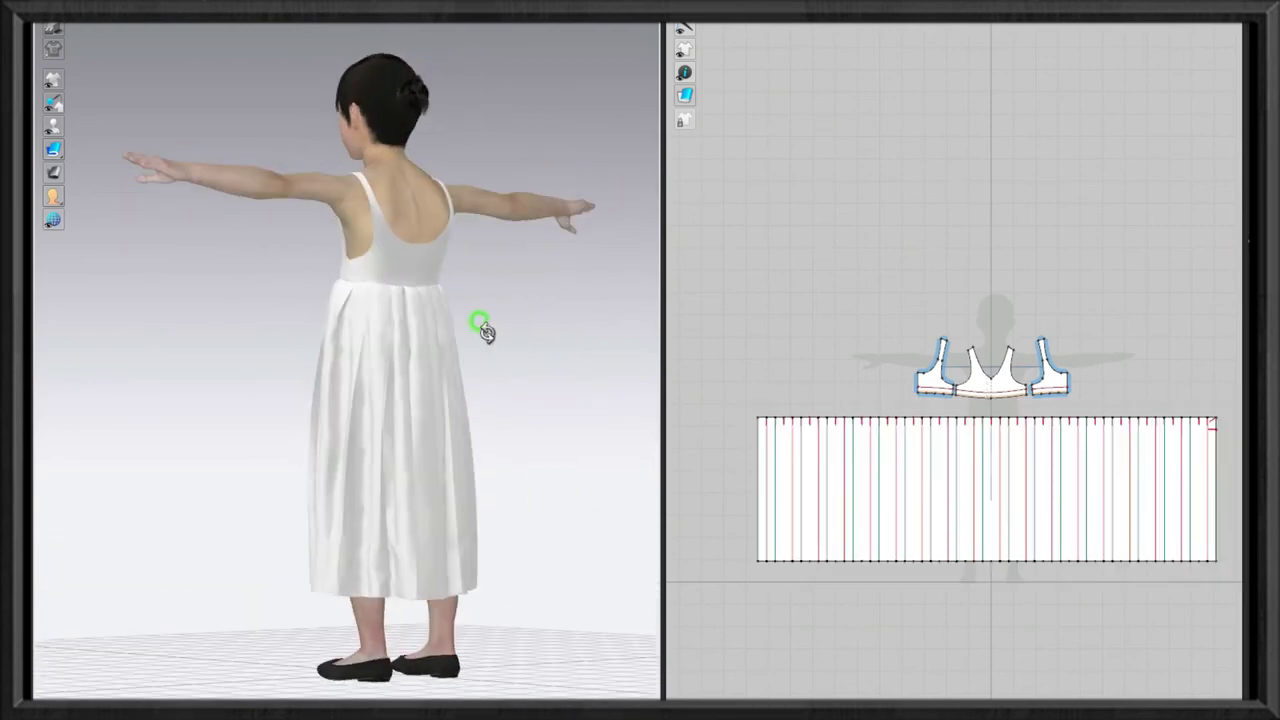
scroll(1060, 418, up, 3)
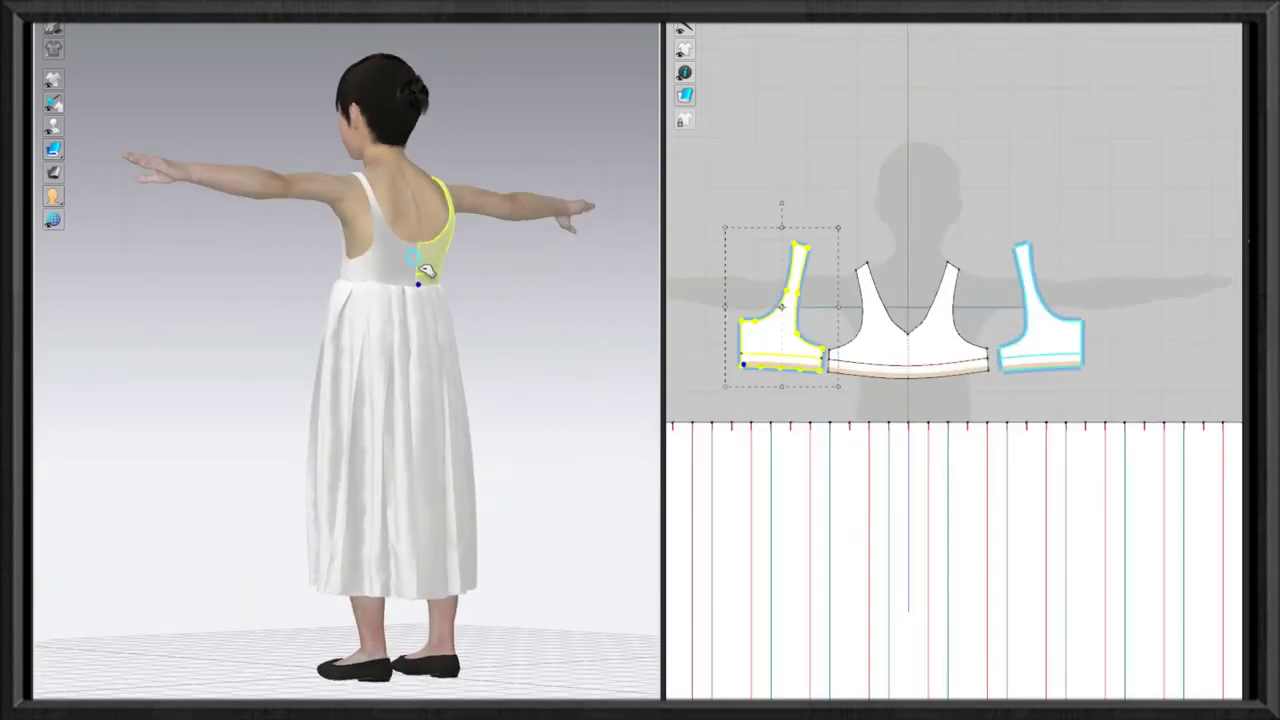
right_drag(400, 271, 357, 277)
click(350, 446)
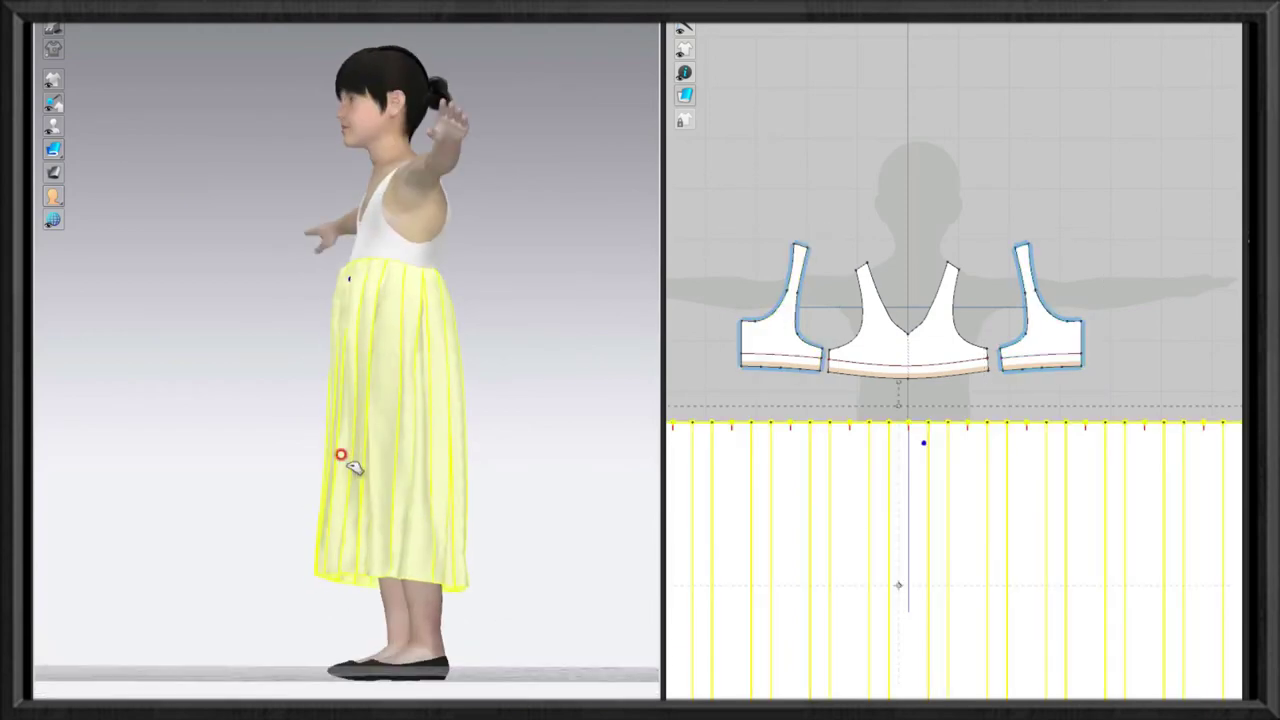
key(2)
click(471, 517)
right_drag(471, 517, 432, 462)
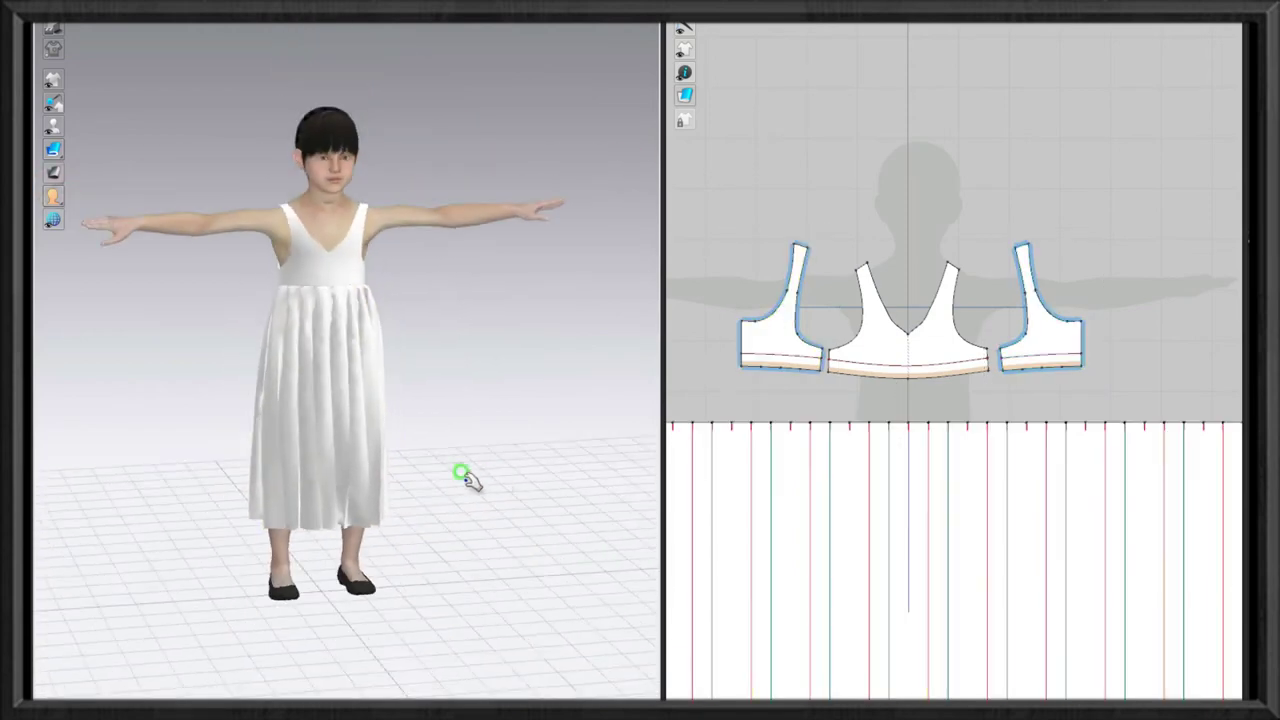
scroll(871, 543, down, 2)
scroll(826, 597, down, 3)
scroll(829, 551, up, 3)
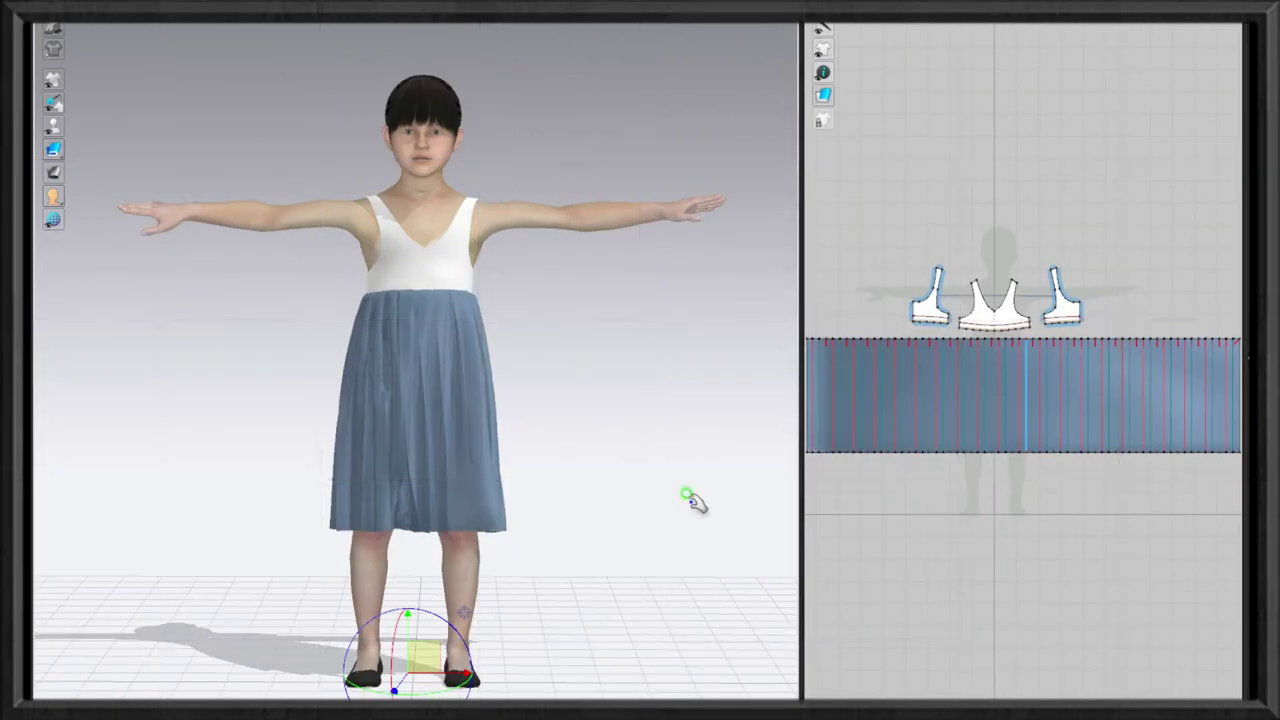
Select the skirt, then orbit to view the blue skirt from the side and front.
right_drag(691, 500, 361, 514)
click(410, 540)
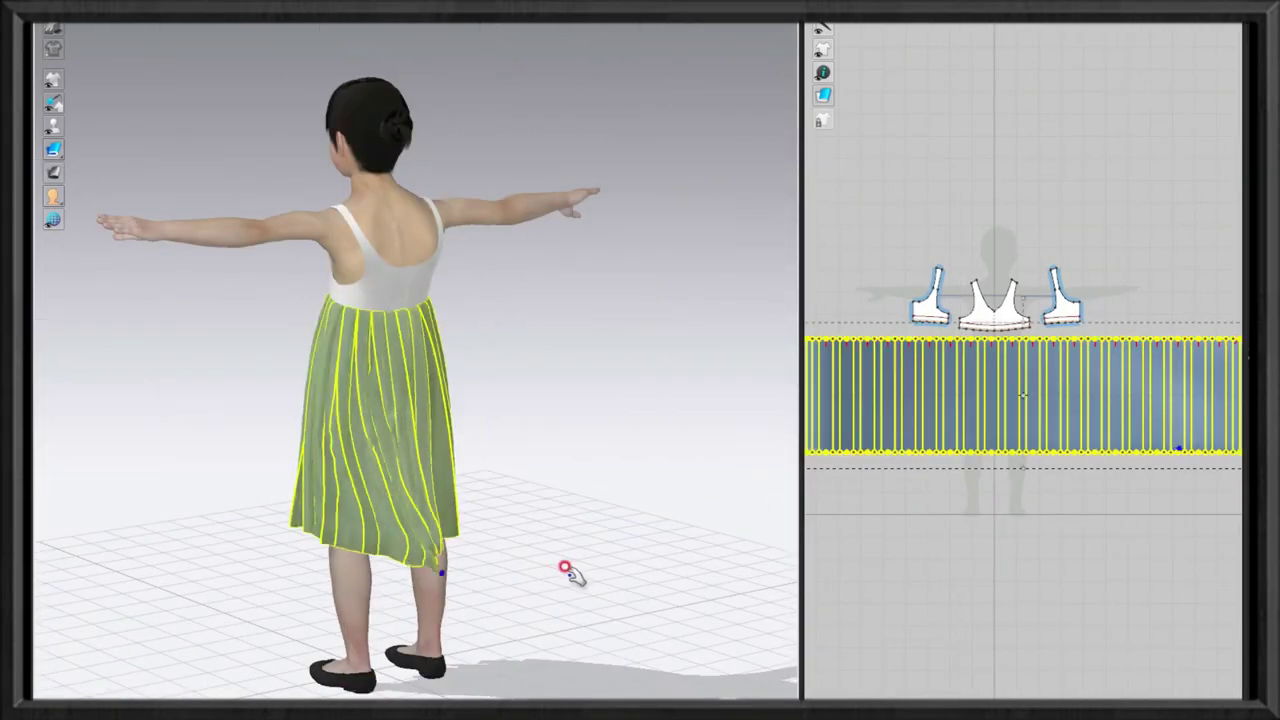
click(571, 571)
right_drag(571, 571, 680, 543)
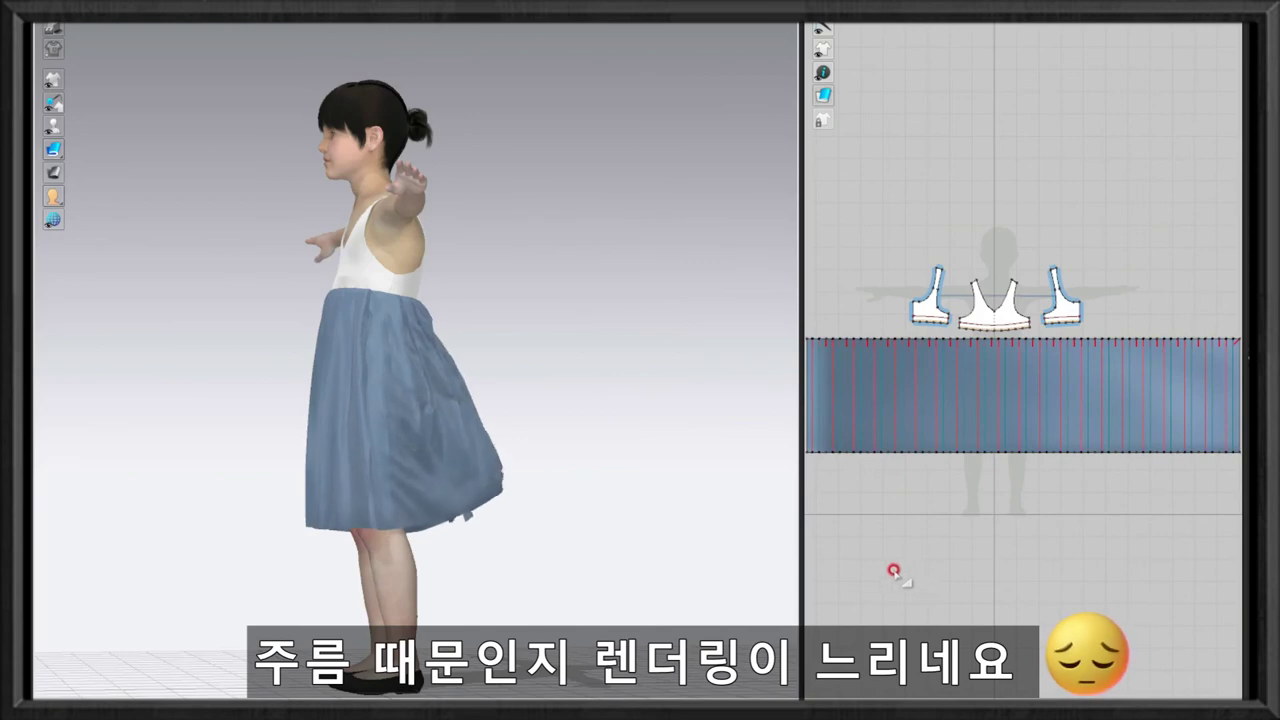
mouse_move(655, 586)
right_down()
mouse_move(714, 600)
mouse_move(614, 606)
right_up()
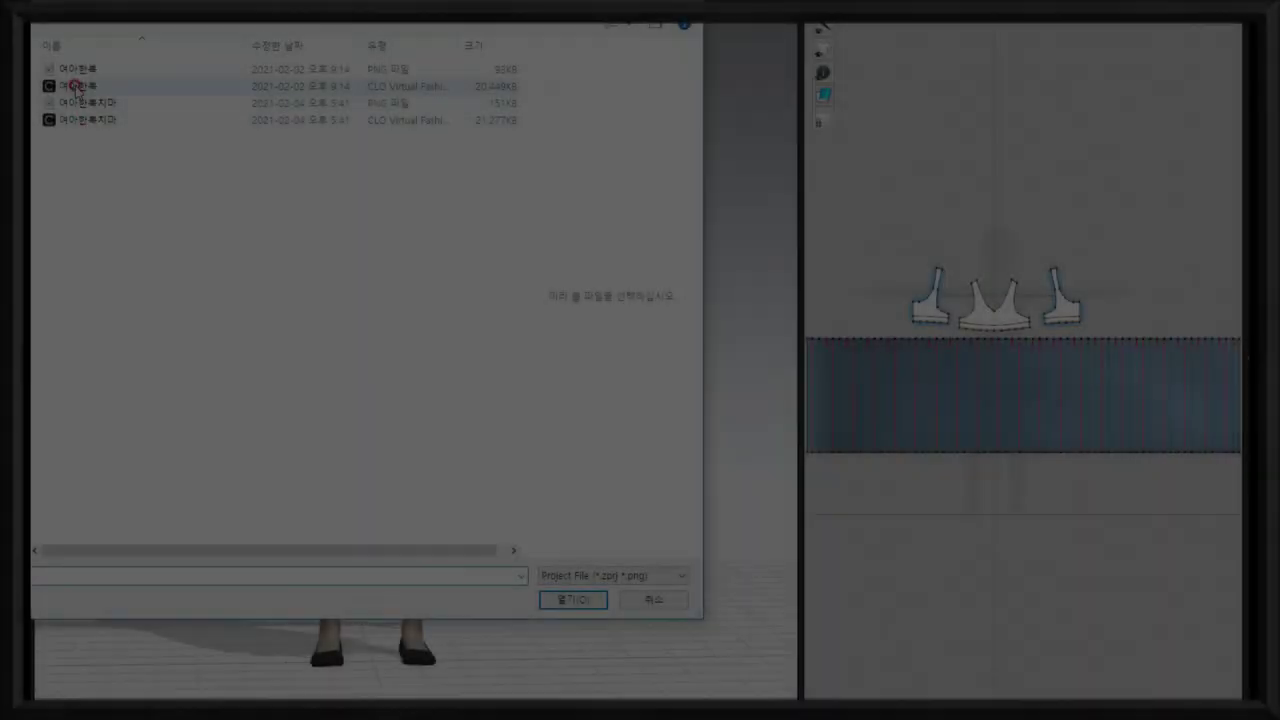
Add the saved jeogori project onto the avatar and orbit to check its back and front.
click(568, 599)
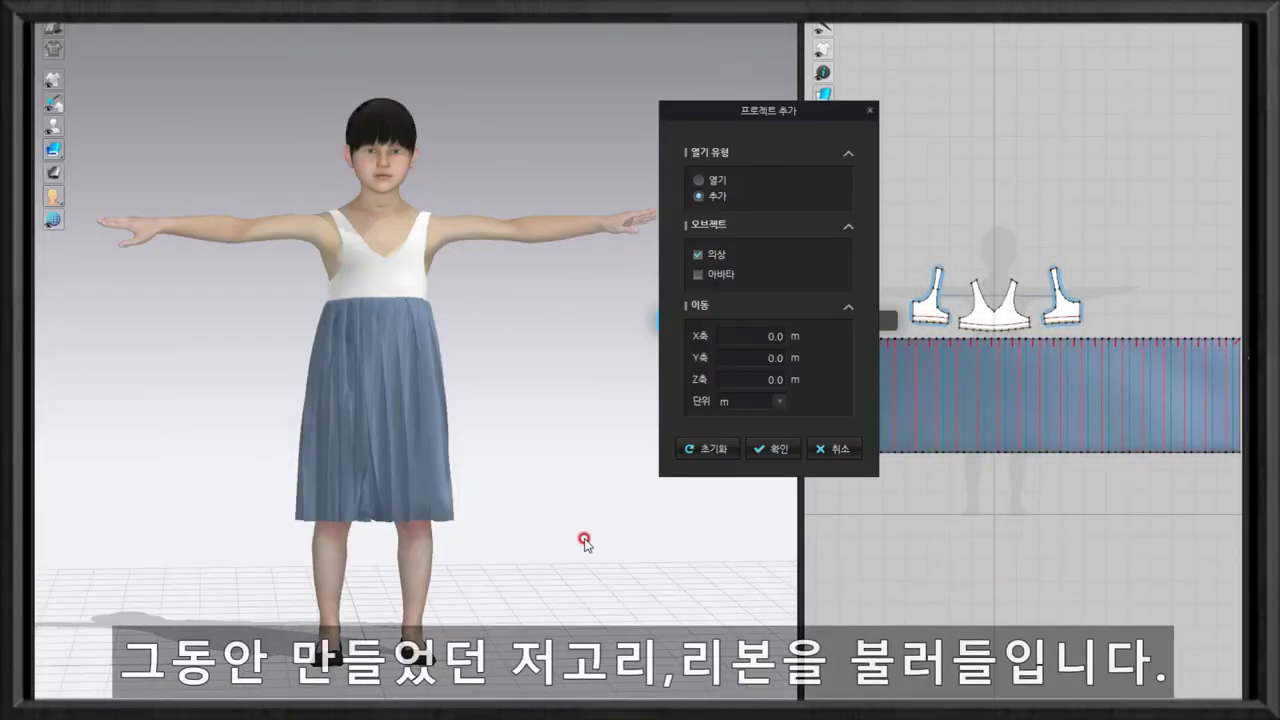
click(699, 275)
click(768, 452)
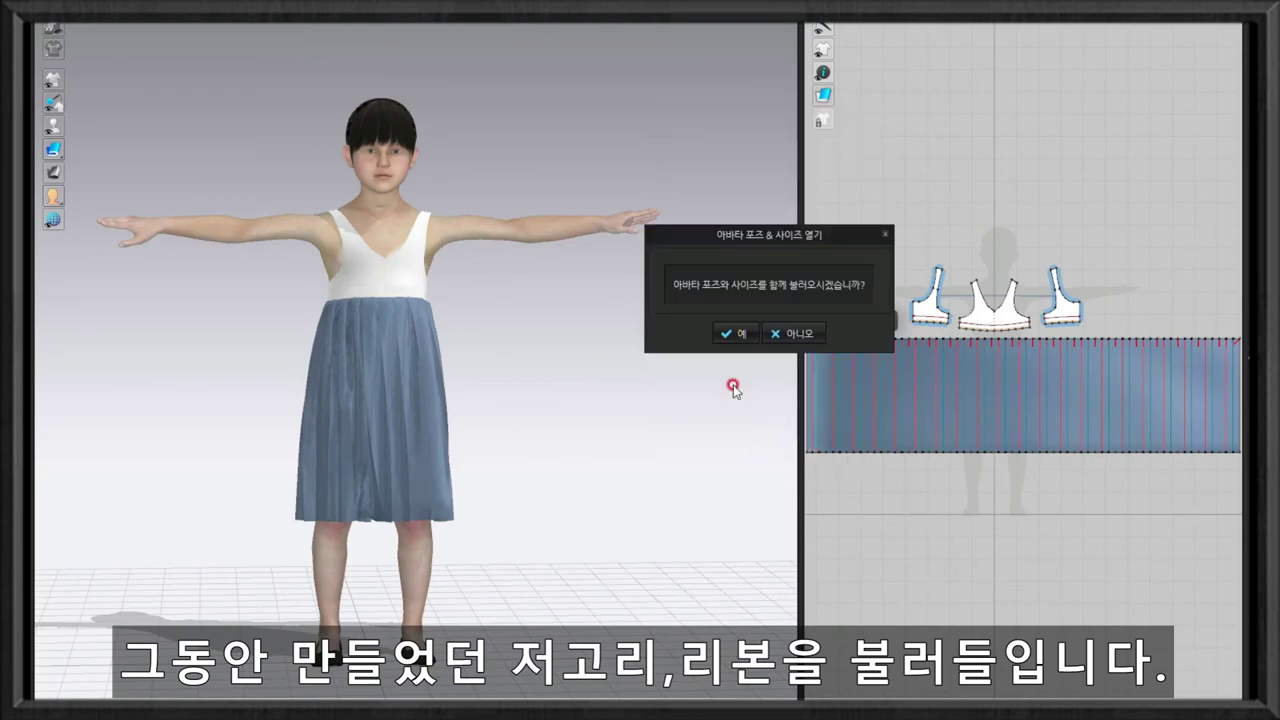
click(736, 336)
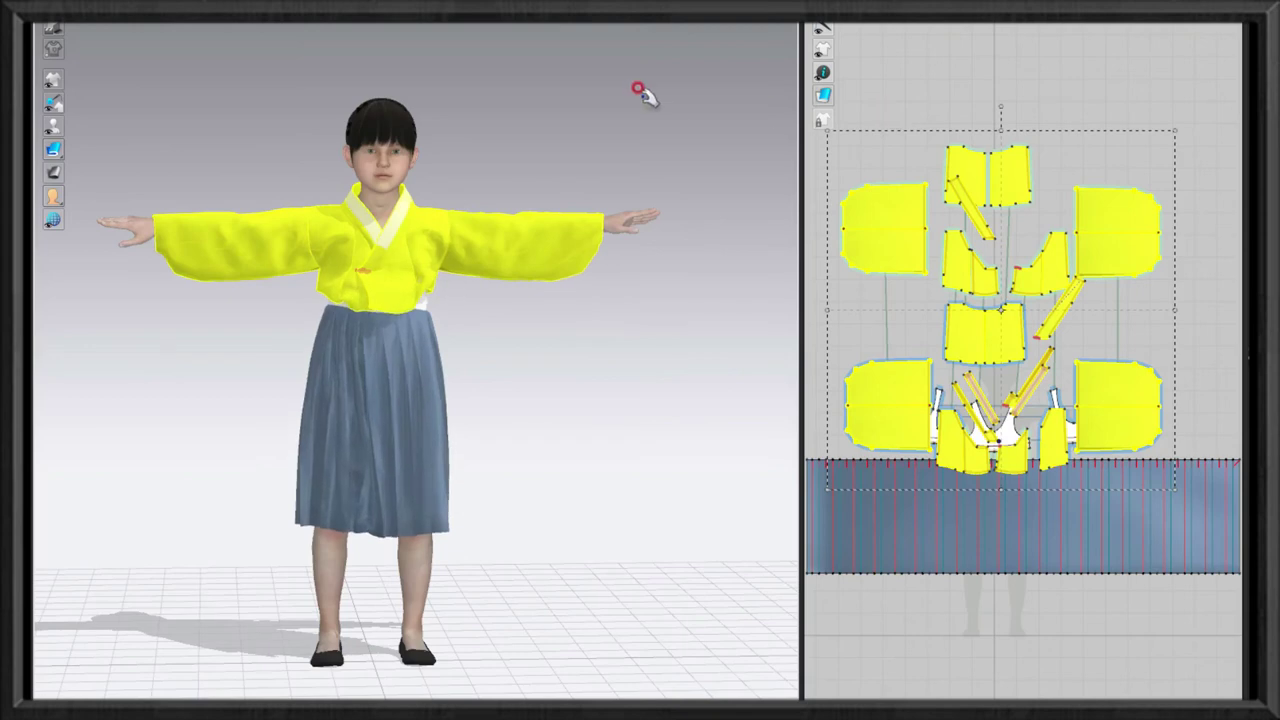
mouse_move(548, 345)
right_down()
mouse_move(586, 349)
mouse_move(537, 363)
mouse_move(586, 343)
mouse_move(540, 405)
right_up()
mouse_move(670, 410)
right_down()
mouse_move(606, 429)
mouse_move(531, 409)
right_up()
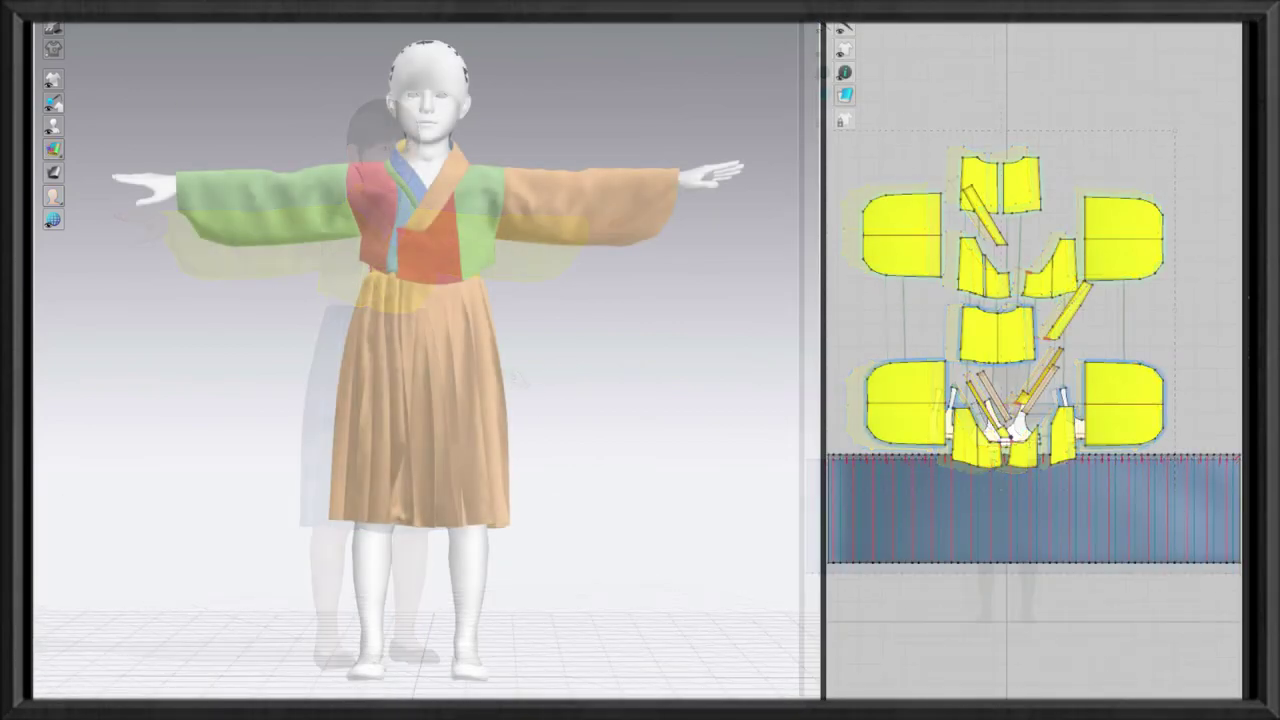
Add the saved ribbon project via File > Add > Project, answering the avatar pose prompt.
key(alt+f)
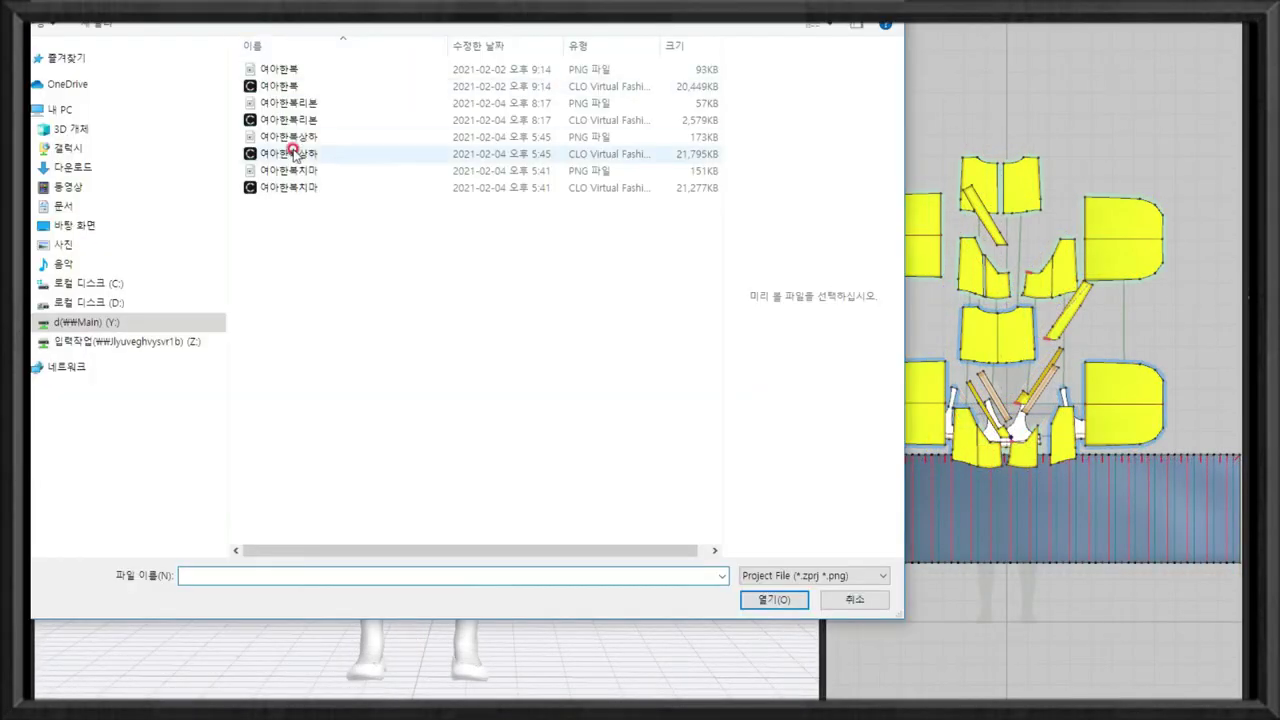
click(290, 120)
click(775, 600)
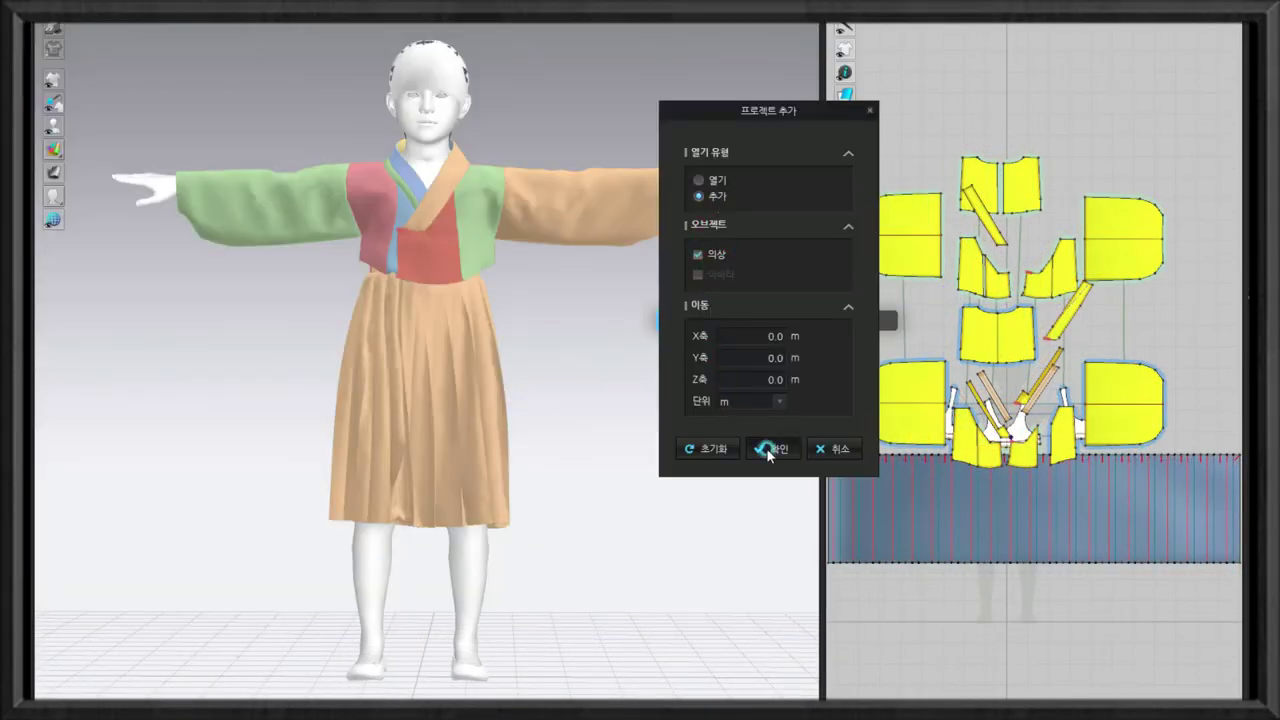
click(769, 449)
click(782, 335)
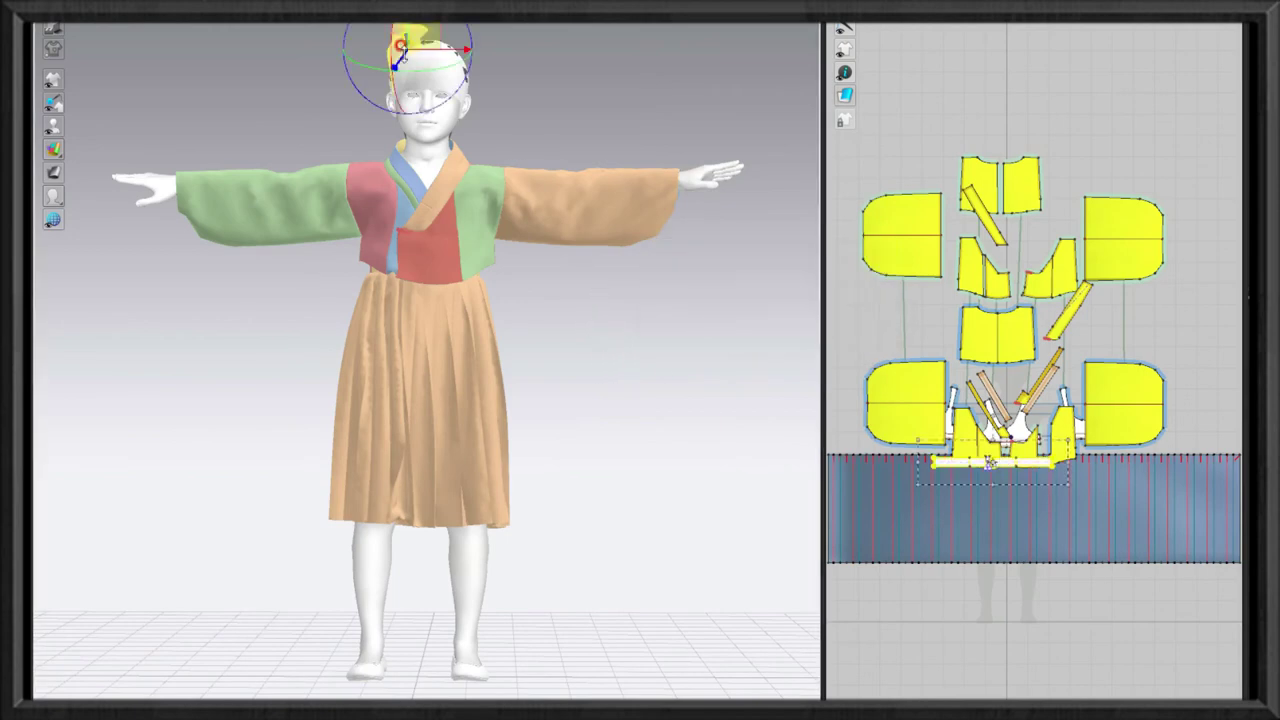
Show garments in real fabric colours and move the ribbon tie up to the jeogori front.
right_drag(345, 259, 514, 251)
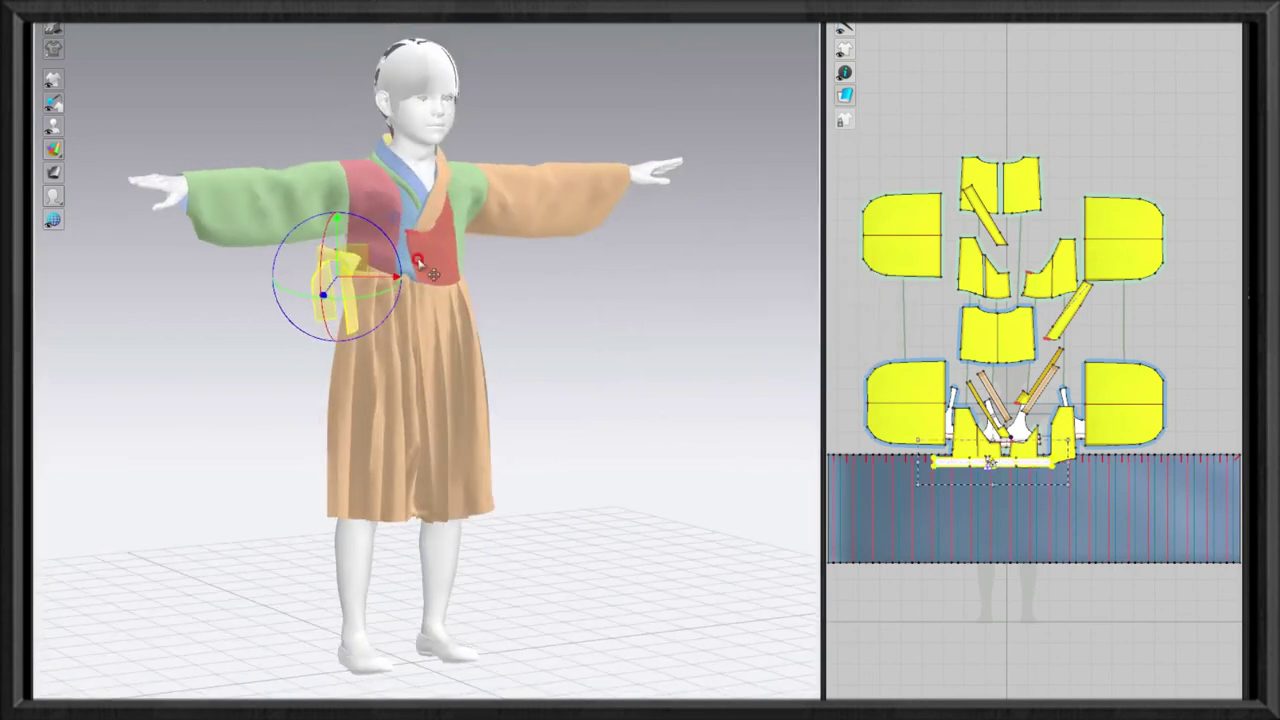
scroll(523, 251, up, 3)
click(76, 149)
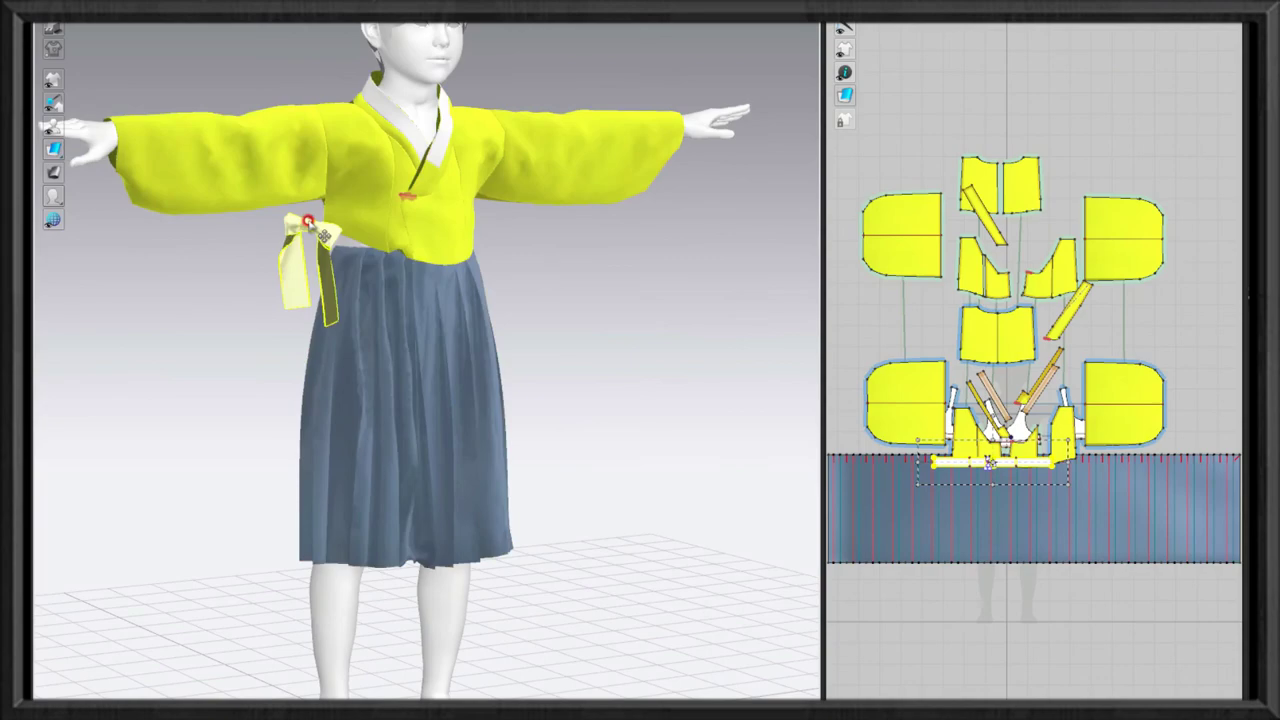
scroll(420, 210, up, 2)
click(260, 163)
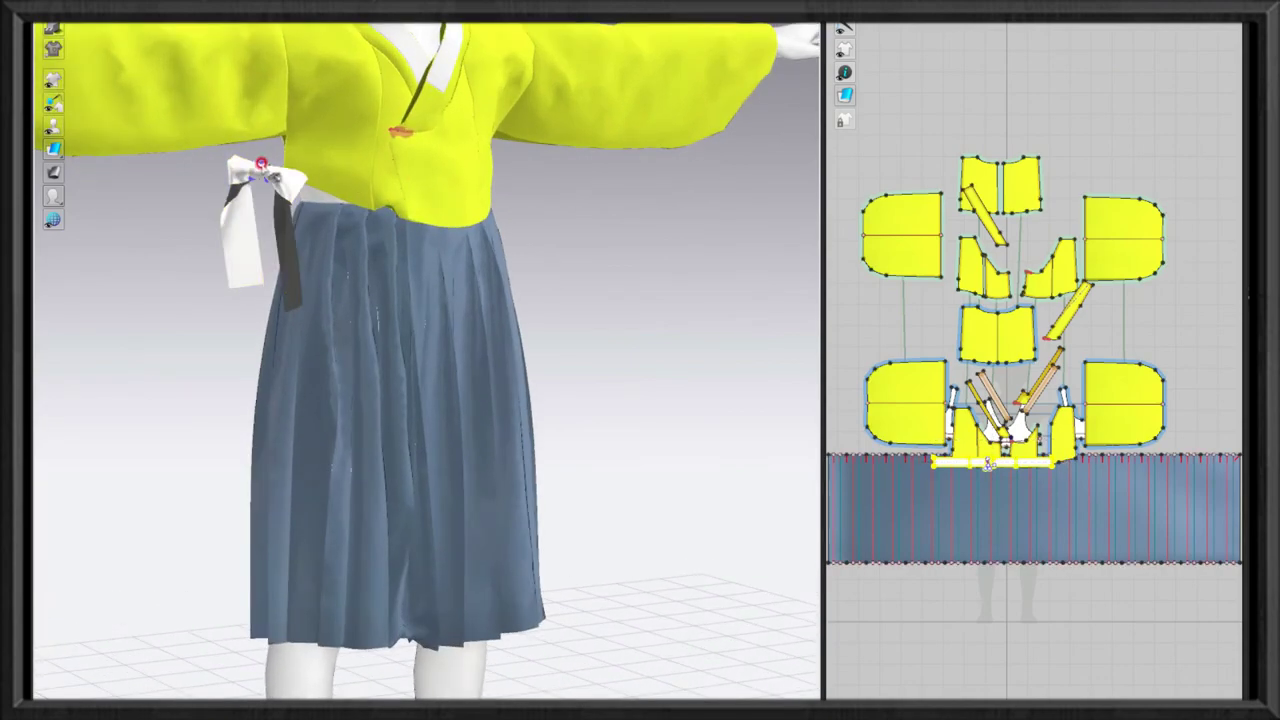
right_drag(267, 168, 294, 163)
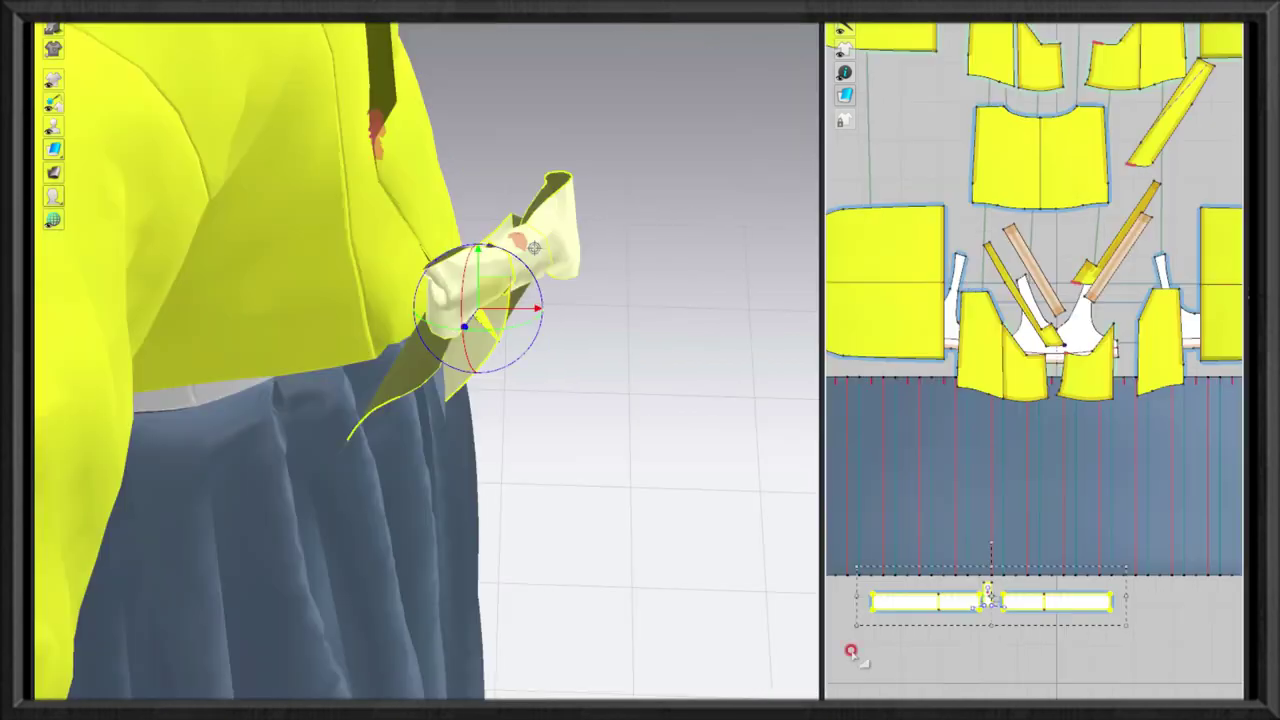
drag(480, 252, 418, 152)
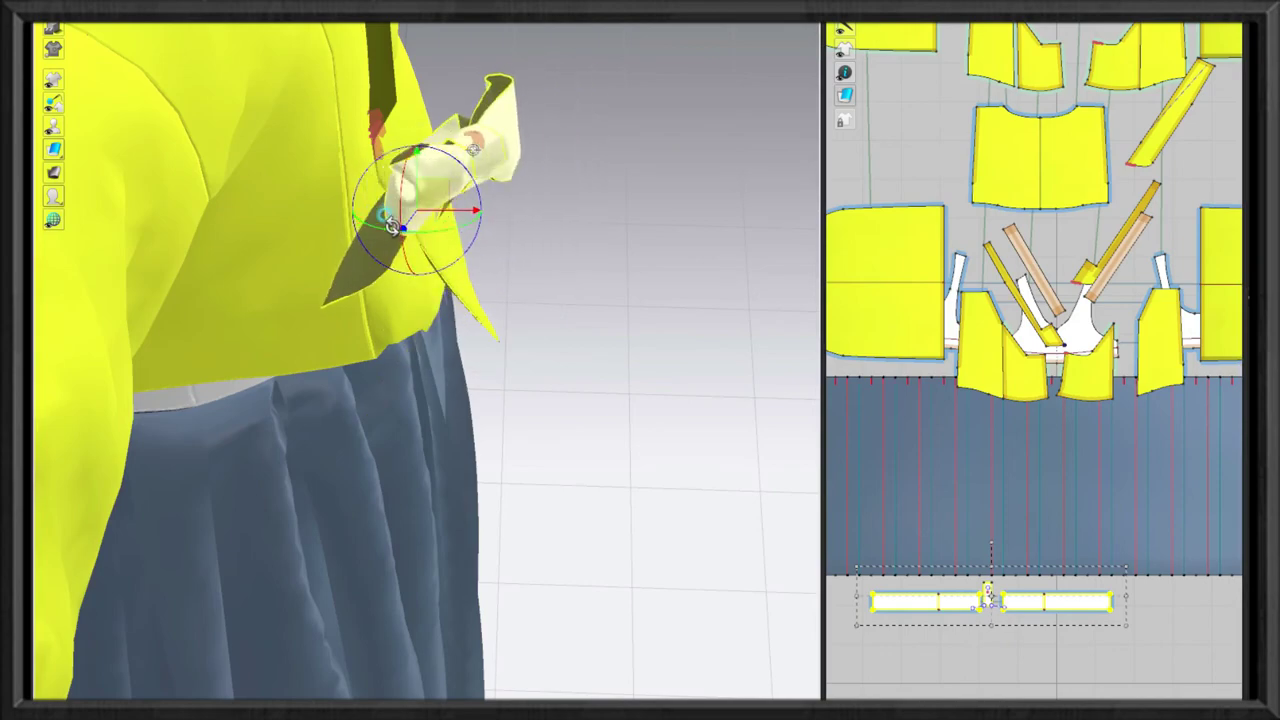
Inspect the settling ribbon bow from below, front and side, then select the other tie piece.
right_drag(418, 152, 350, 225)
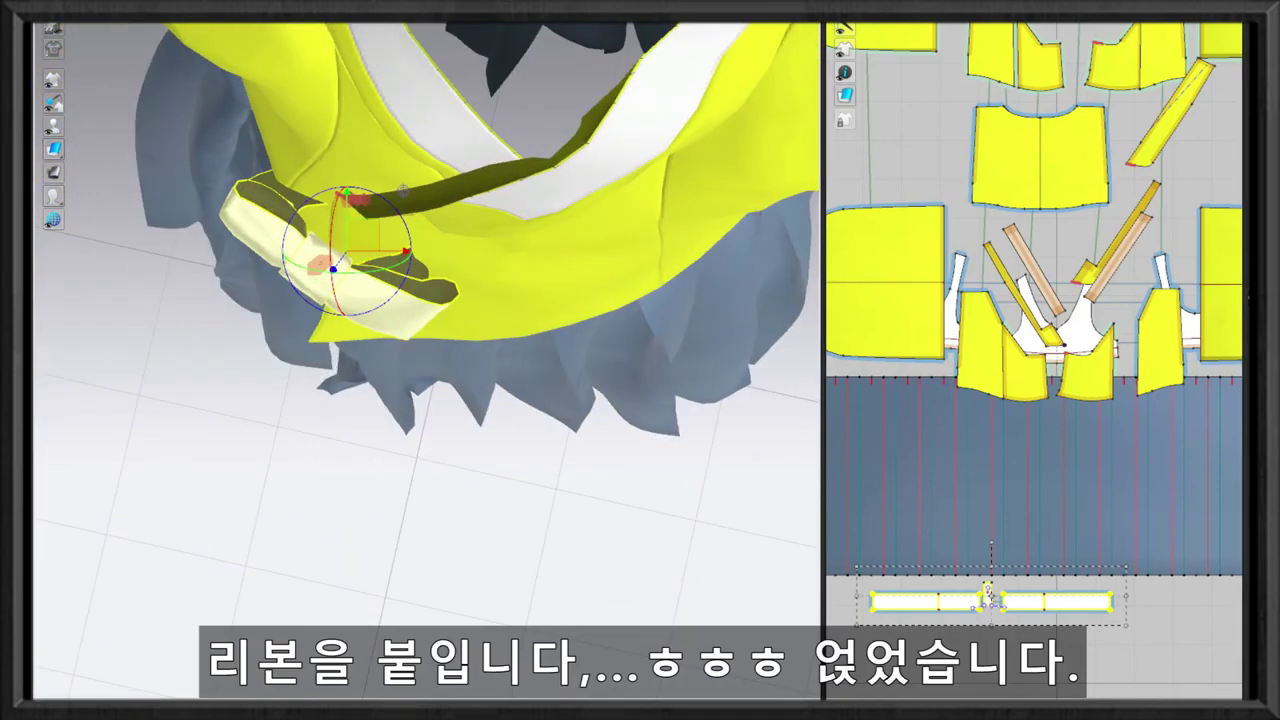
right_drag(378, 320, 190, 225)
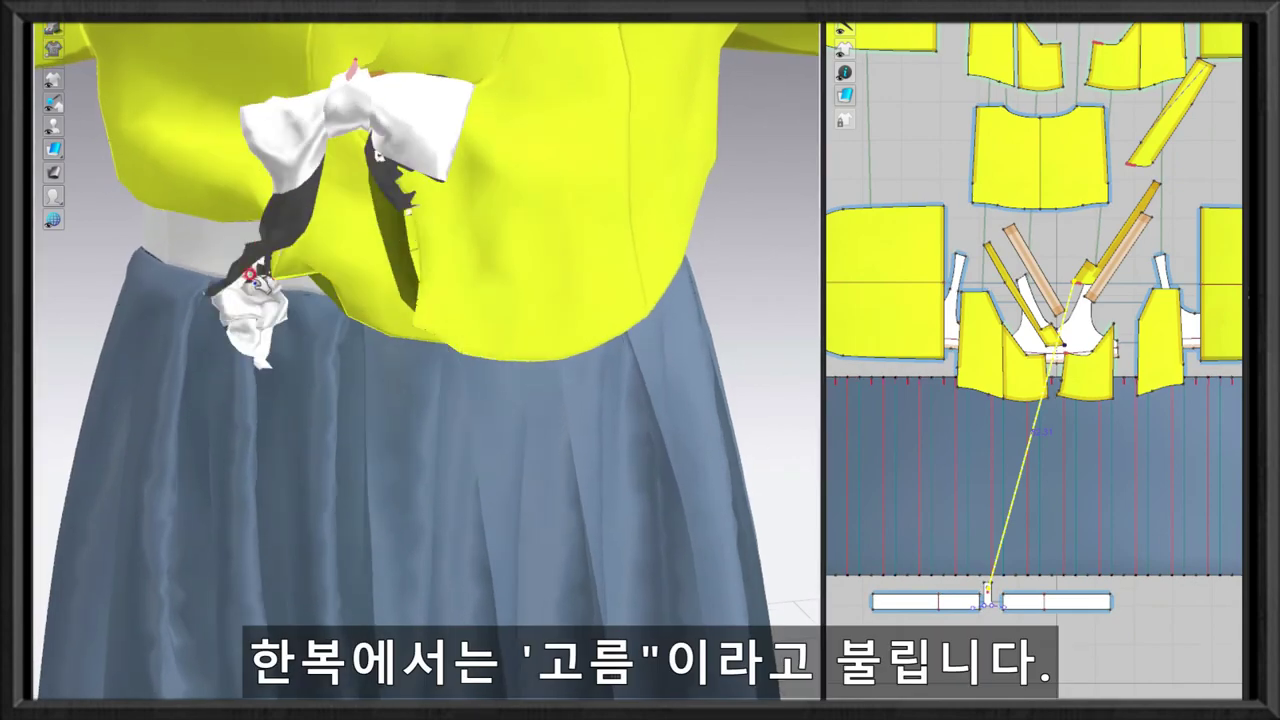
right_drag(190, 222, 152, 272)
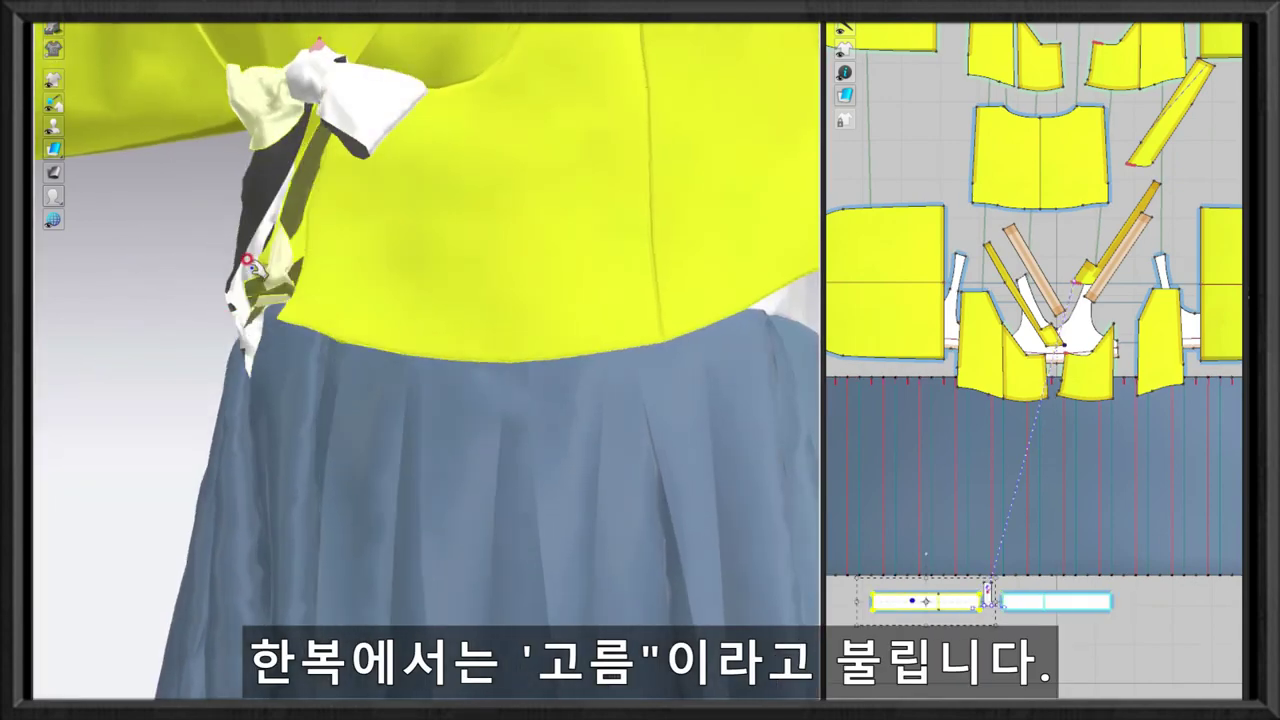
mouse_move(245, 330)
right_down()
mouse_move(240, 303)
mouse_move(263, 291)
right_up()
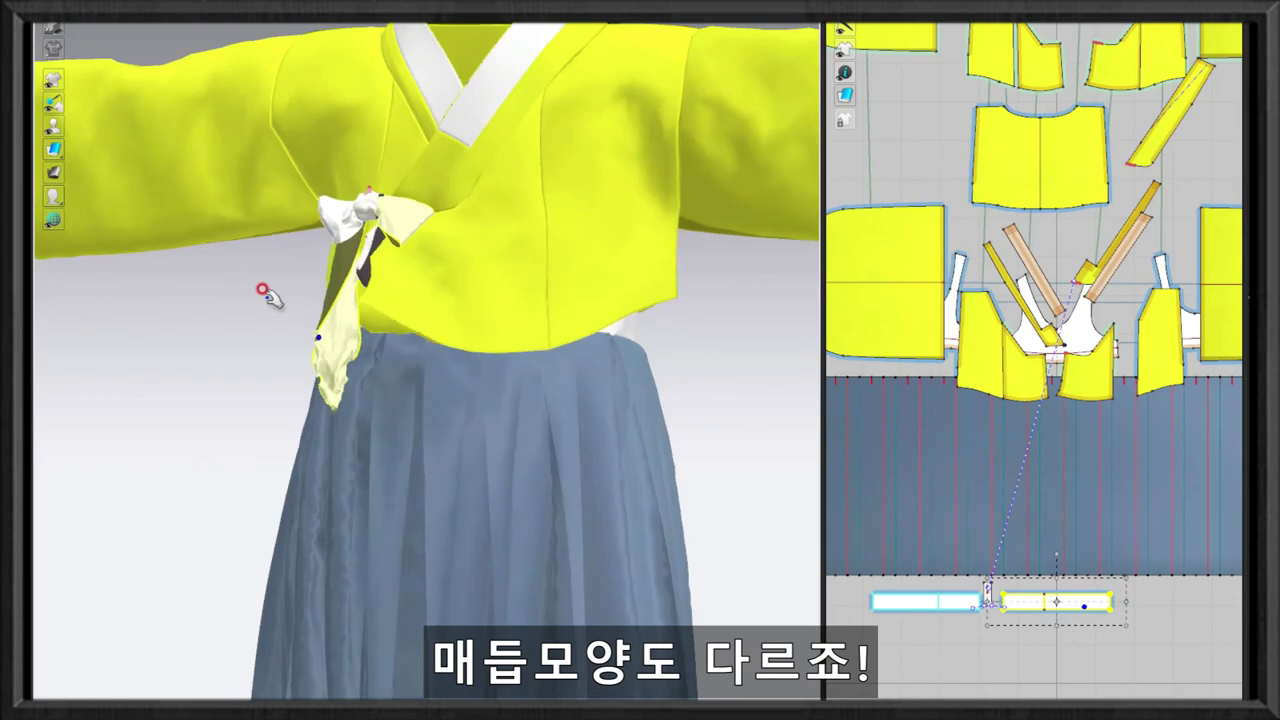
scroll(500, 338, up, 2)
right_drag(508, 344, 382, 388)
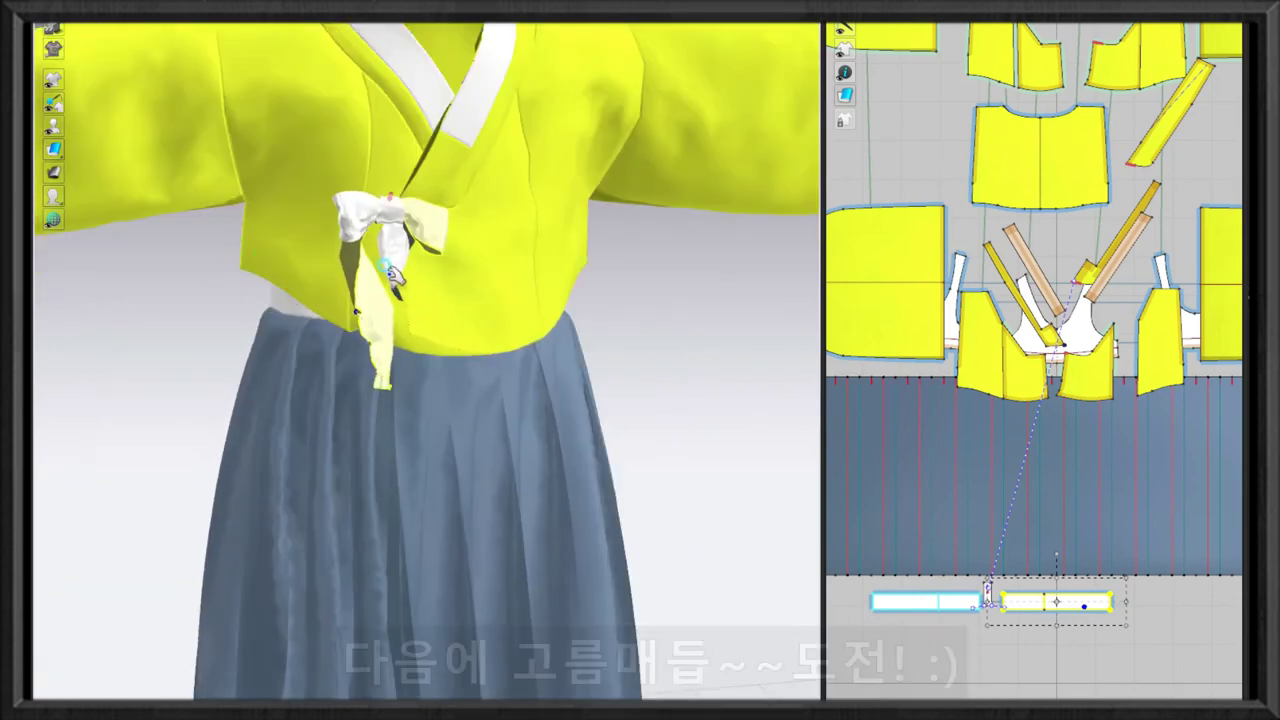
click(392, 368)
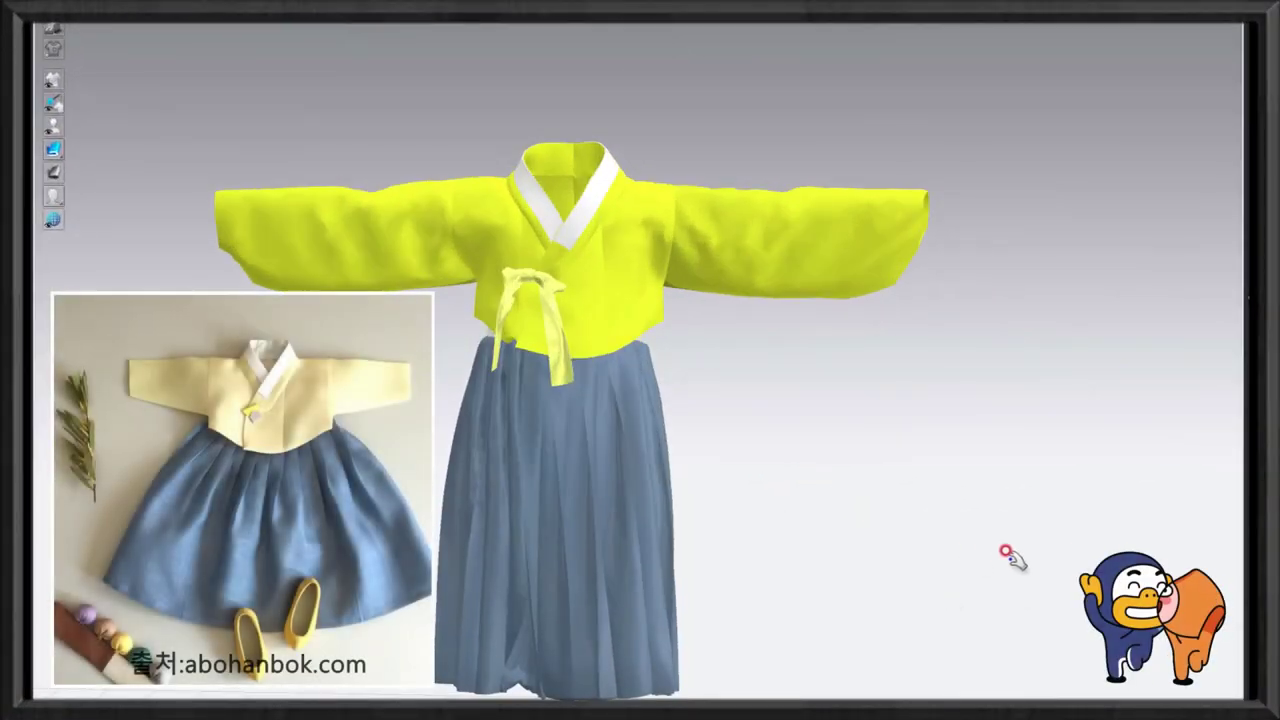
Orbit around the finished hanbok to view its side, back, collar and ties.
middle_drag(1010, 557, 1070, 562)
mouse_move(1020, 578)
right_down()
mouse_move(1012, 626)
mouse_move(1035, 632)
right_up()
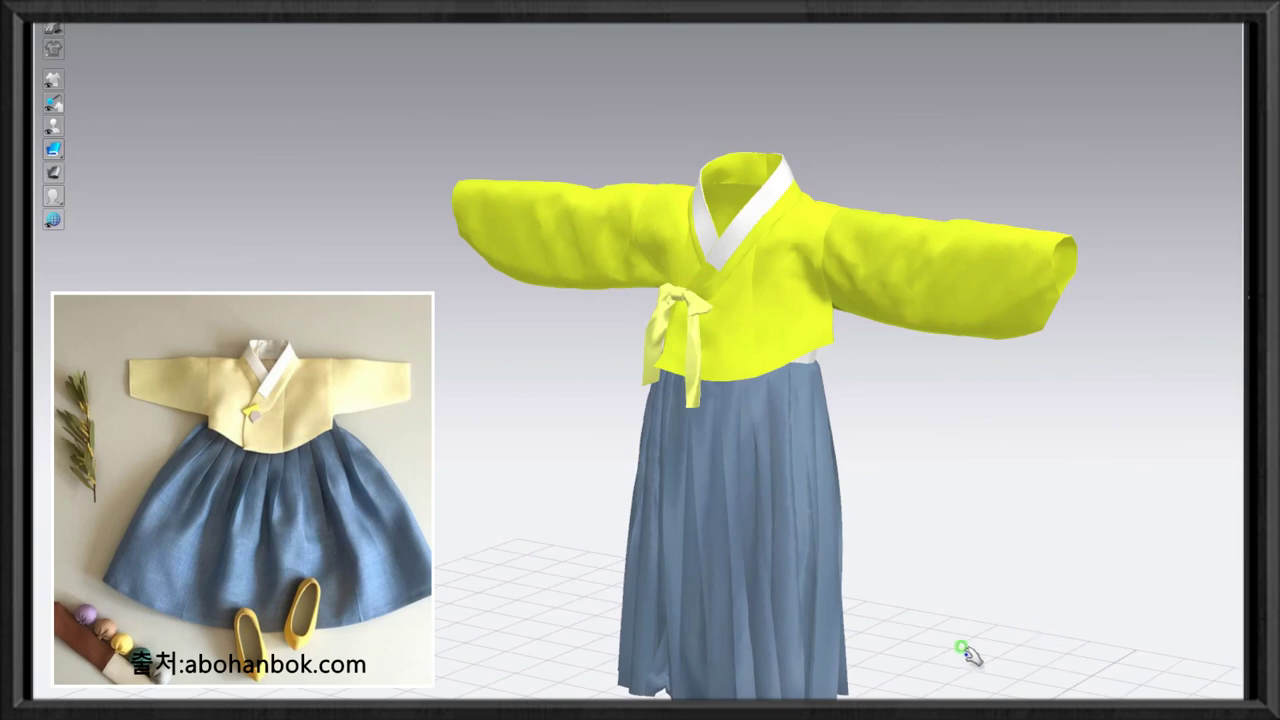
right_drag(968, 655, 990, 565)
right_drag(906, 550, 908, 516)
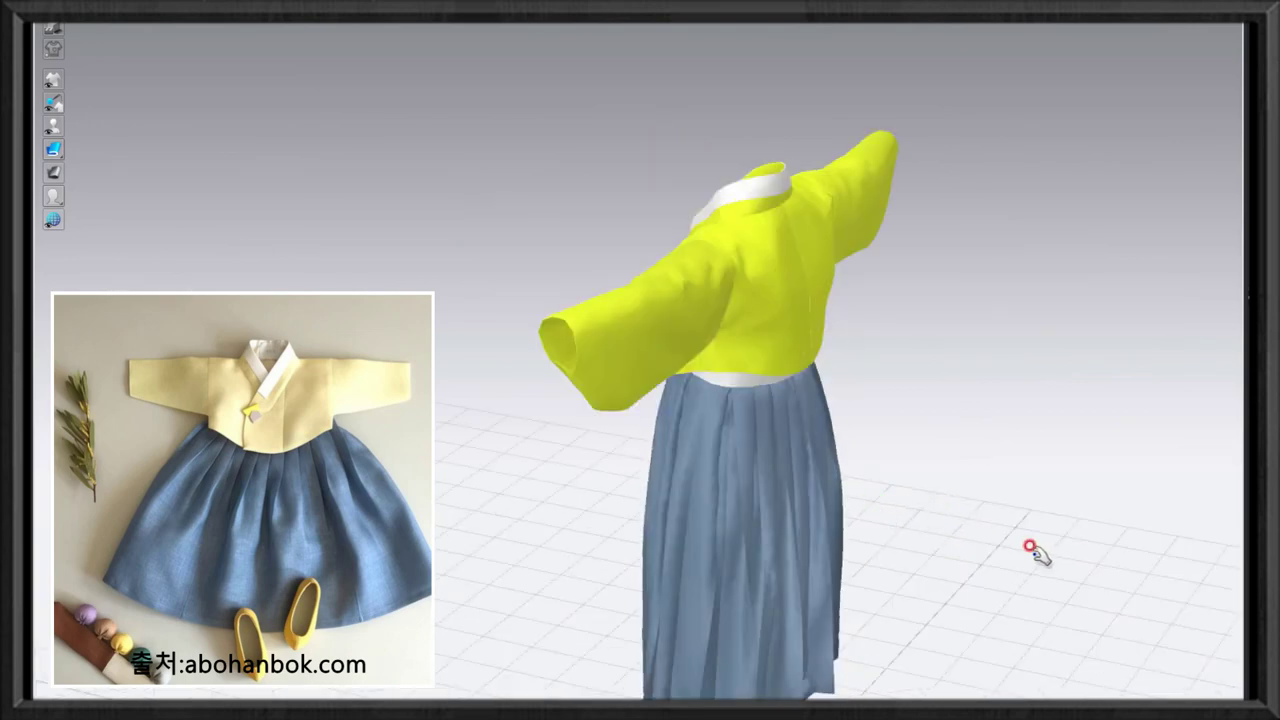
right_drag(1030, 548, 963, 498)
right_drag(887, 517, 1044, 466)
mouse_move(890, 457)
right_down()
mouse_move(1030, 531)
mouse_move(973, 523)
mouse_move(916, 480)
right_up()
Zoom to a three-quarter view of the hanbok, close the view options, and open the avatar display choices.
scroll(918, 488, up, 2)
scroll(930, 475, up, 1)
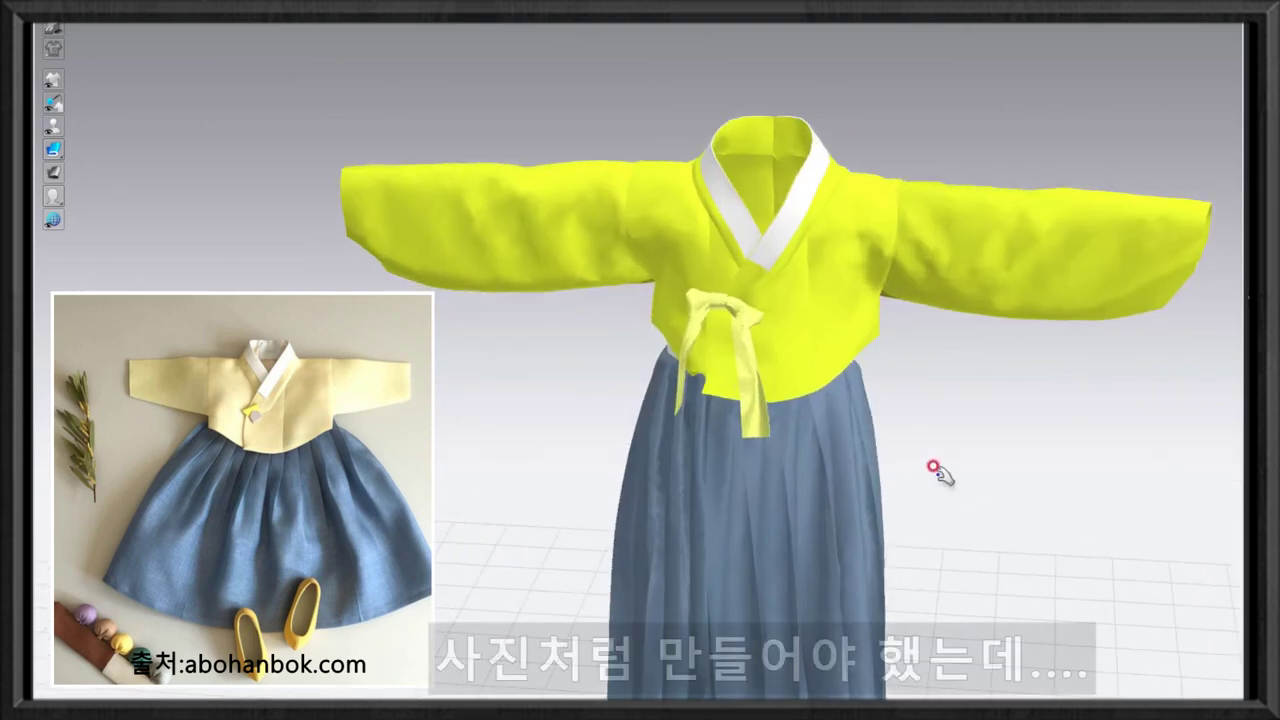
scroll(955, 482, up, 1)
right_drag(926, 489, 917, 493)
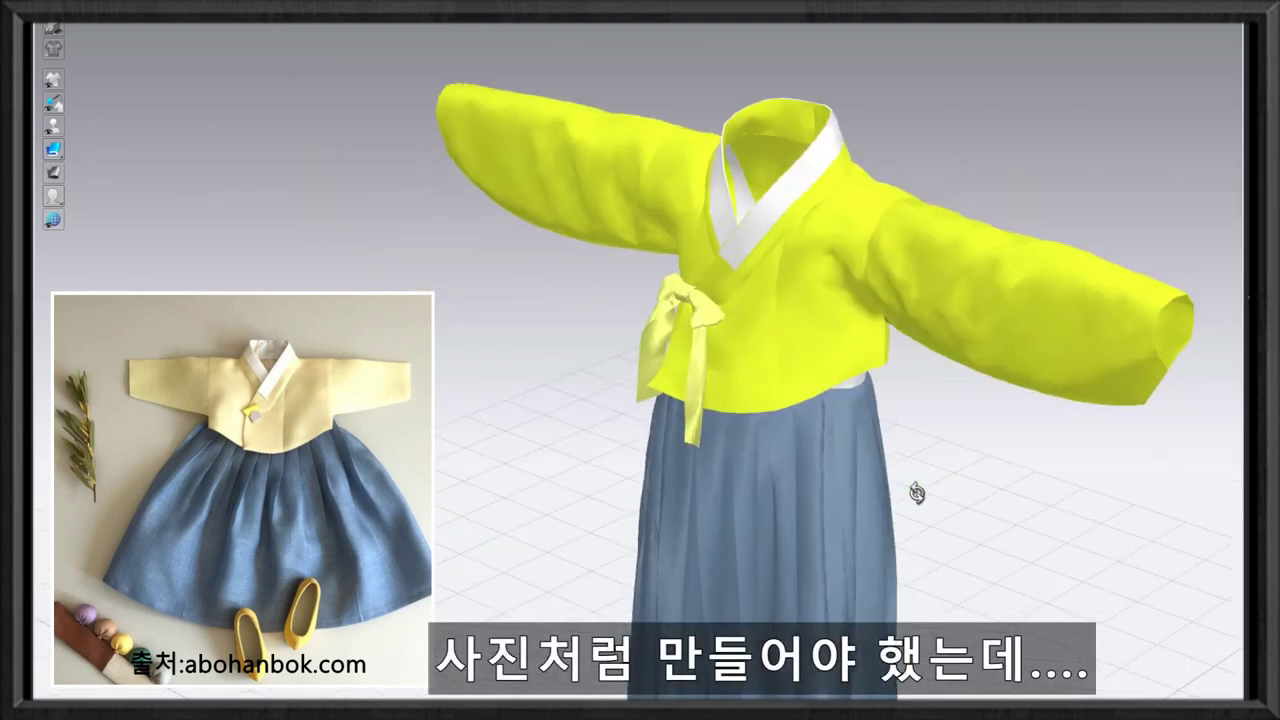
right_drag(537, 386, 536, 358)
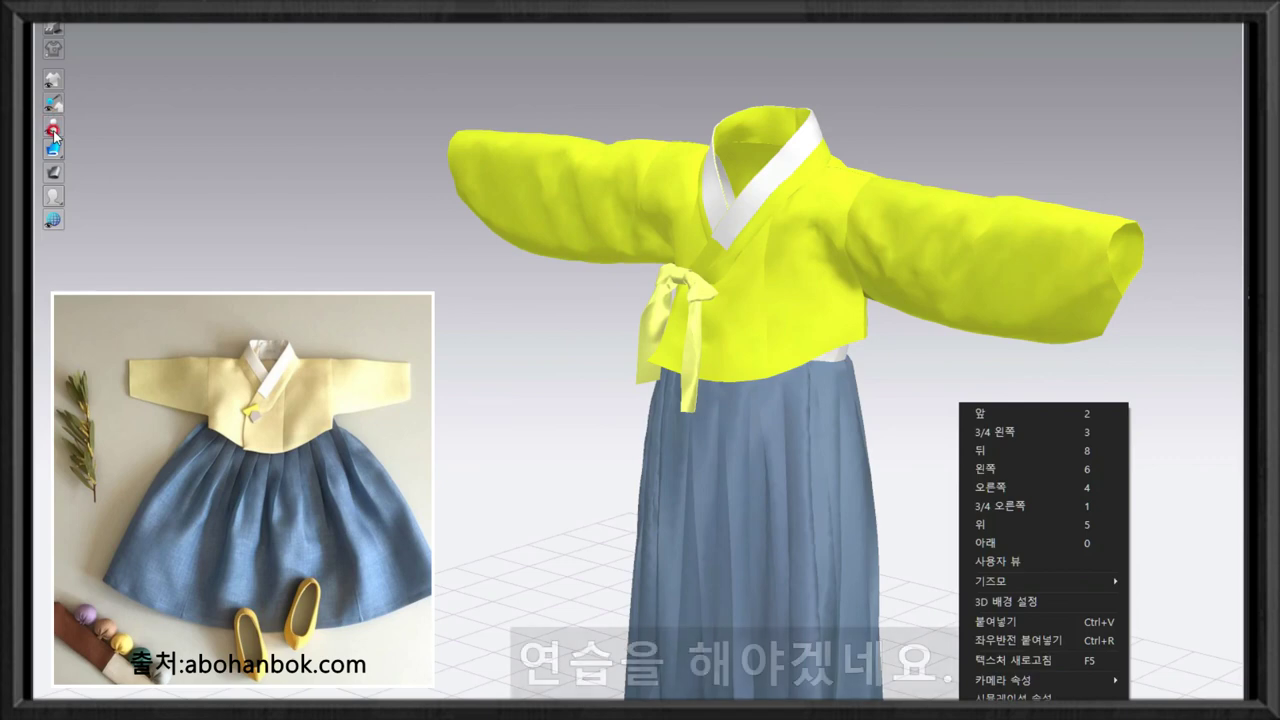
click(55, 128)
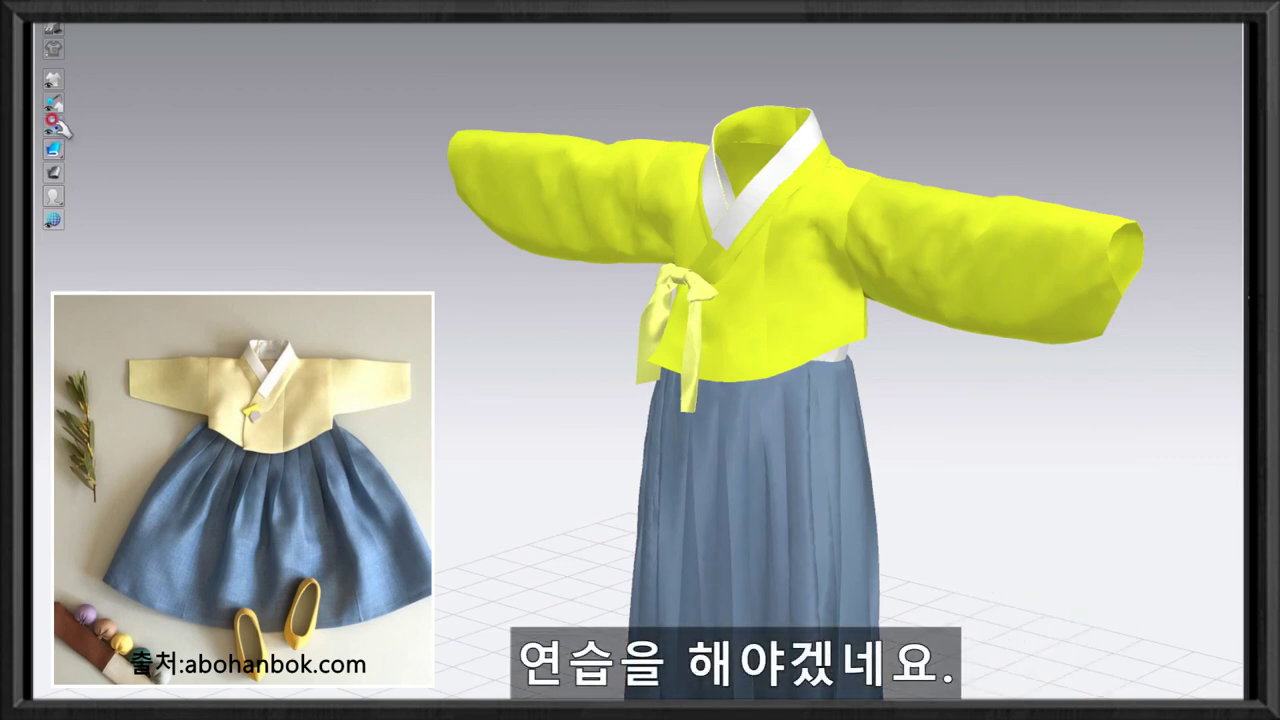
click(76, 127)
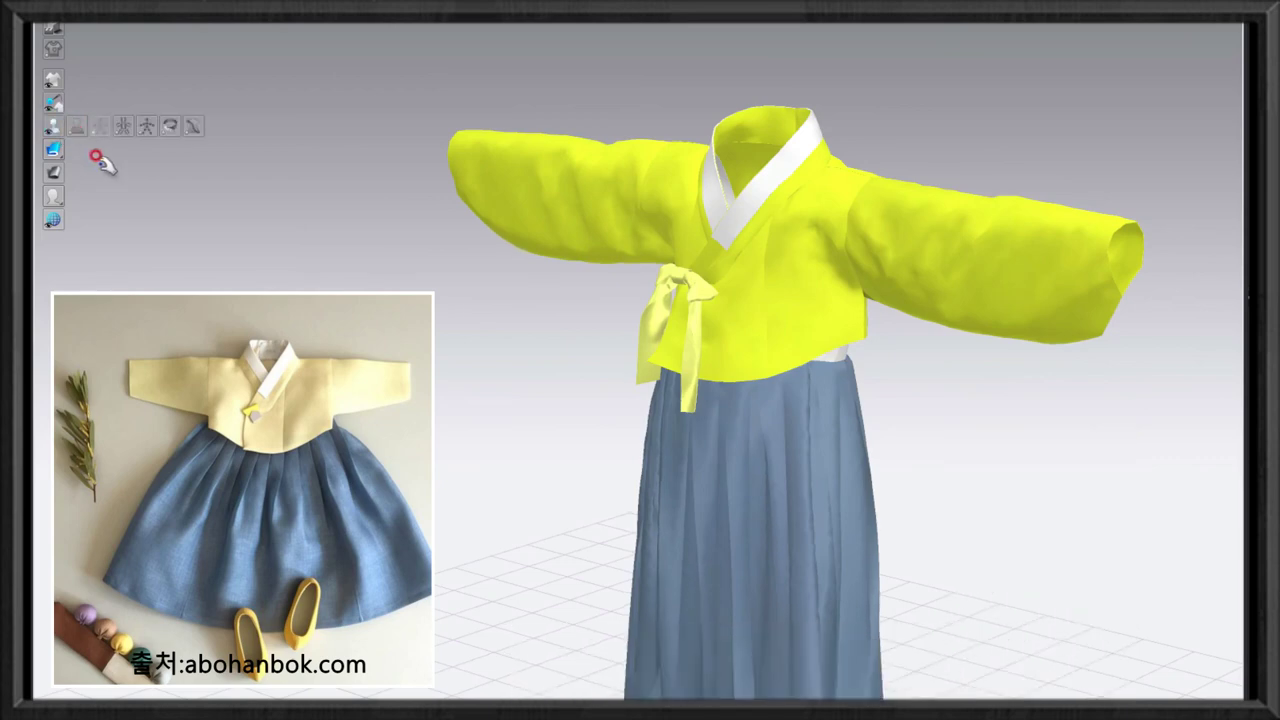